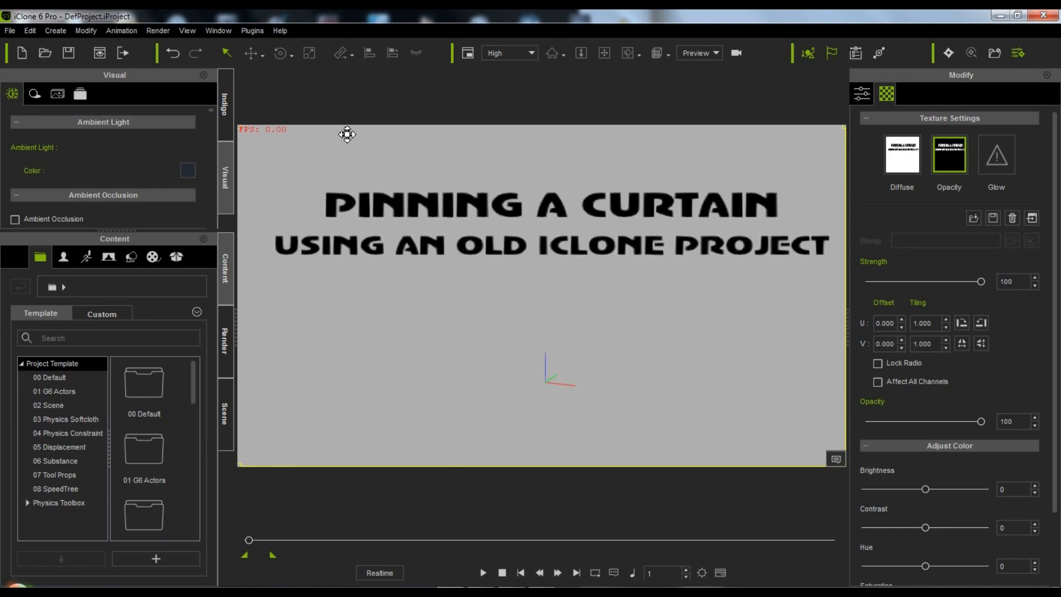
Step: Open the project All Pin Points Identified.iProject without saving the current project
left_click(45, 52)
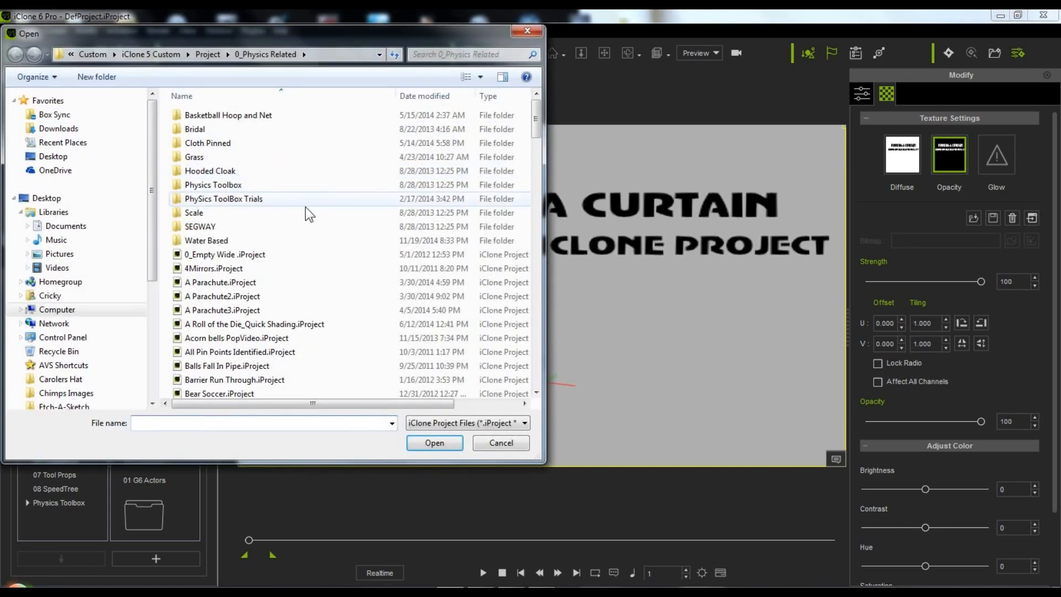
left_click(271, 352)
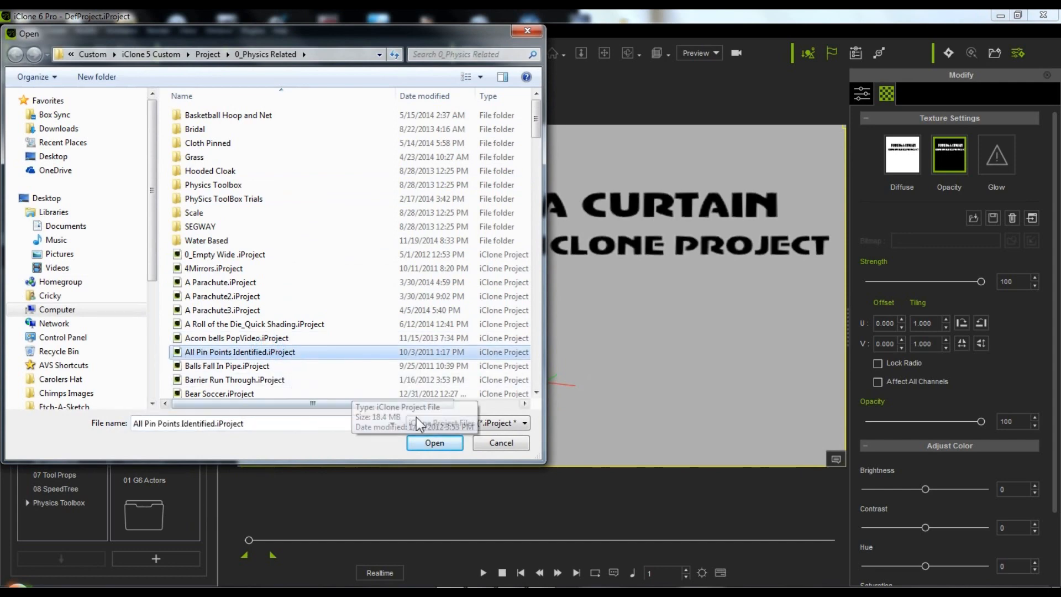
left_click(435, 442)
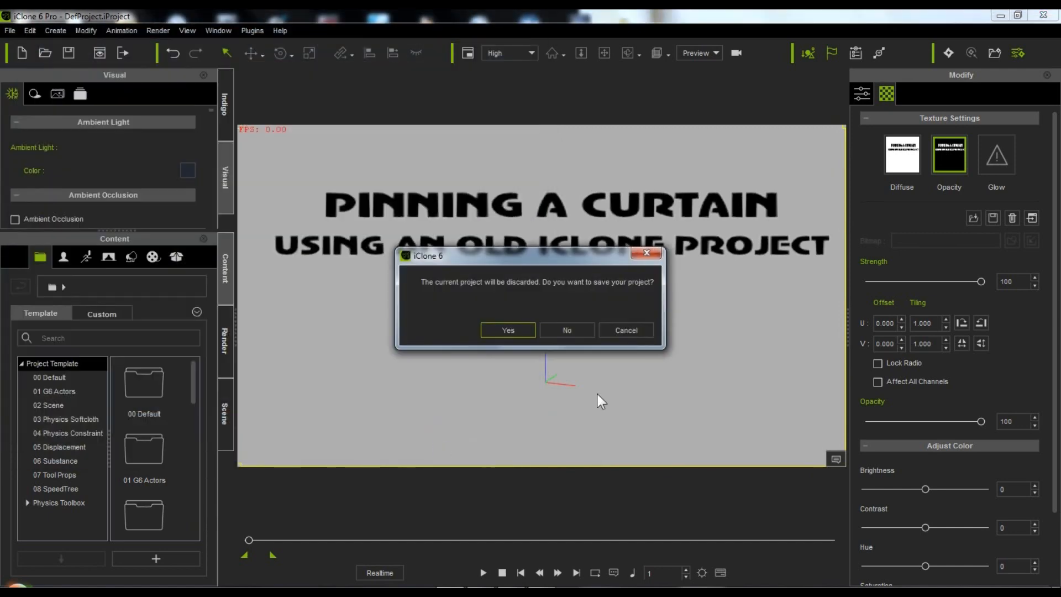
left_click(571, 334)
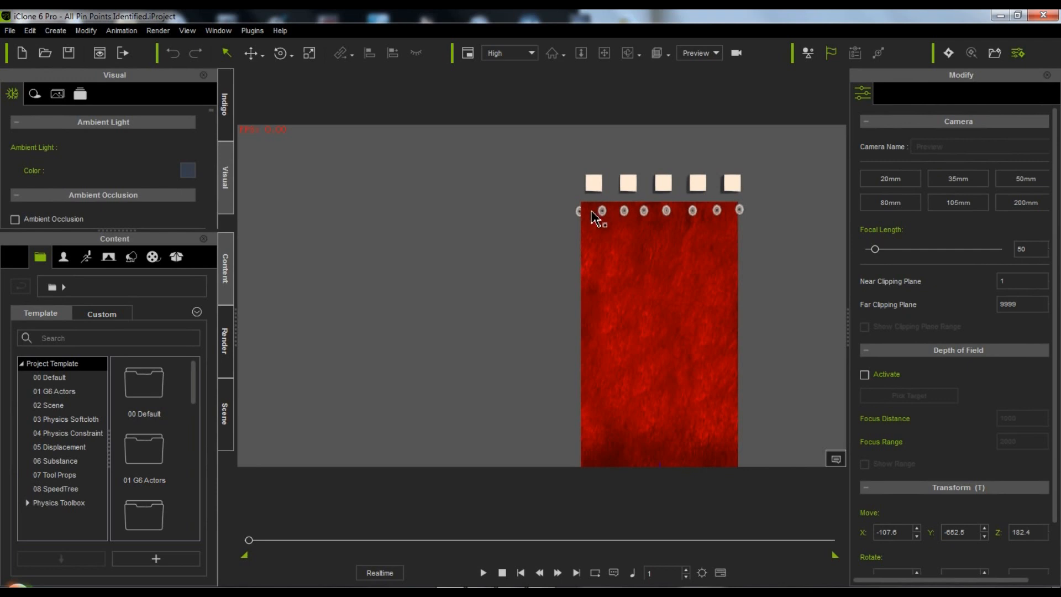
Step: Examine the numbered pin markers along the upper edge of the red curtain
scroll(685, 307, "up", 5)
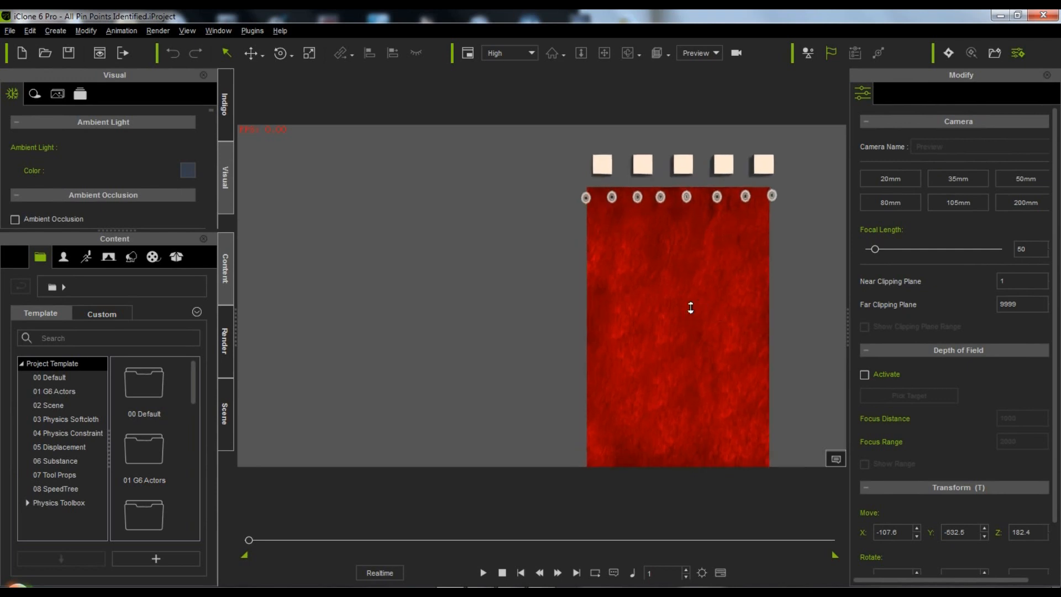
middle_click_drag(696, 301, 583, 387)
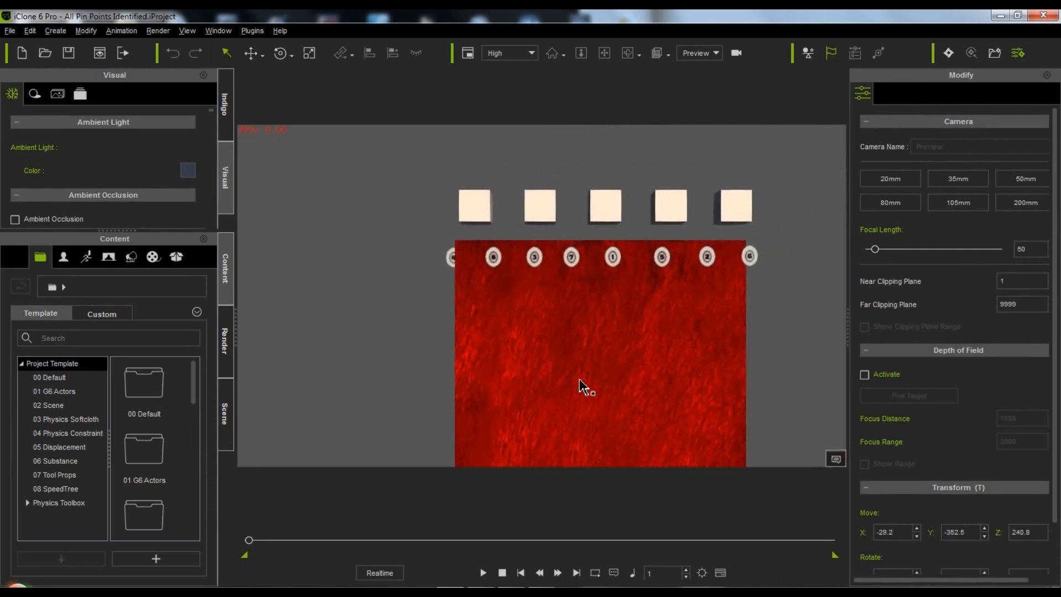
scroll(584, 386, "up", 3)
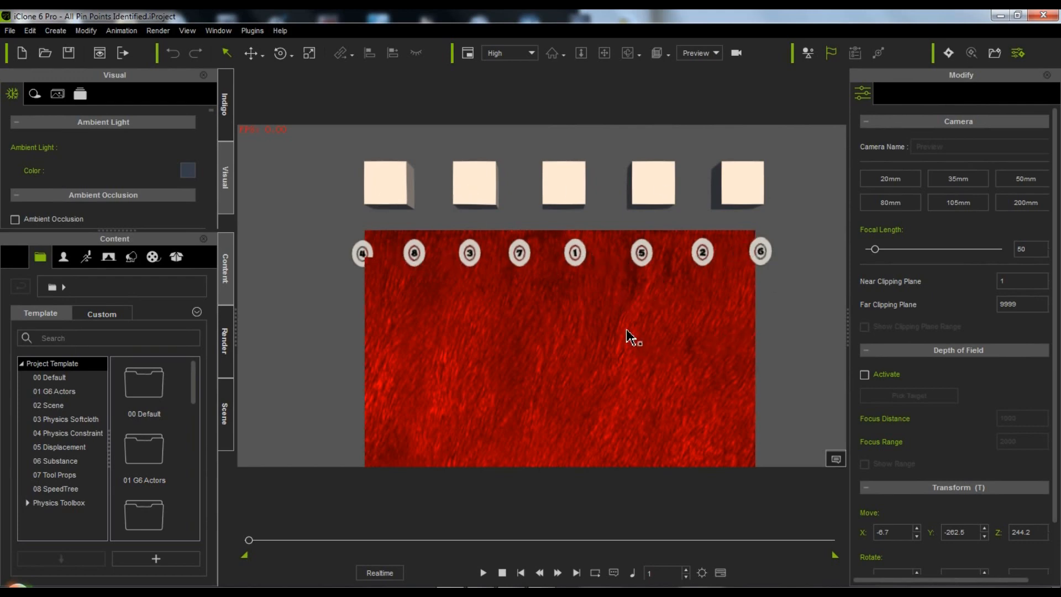
right_click_drag(630, 329, 628, 350)
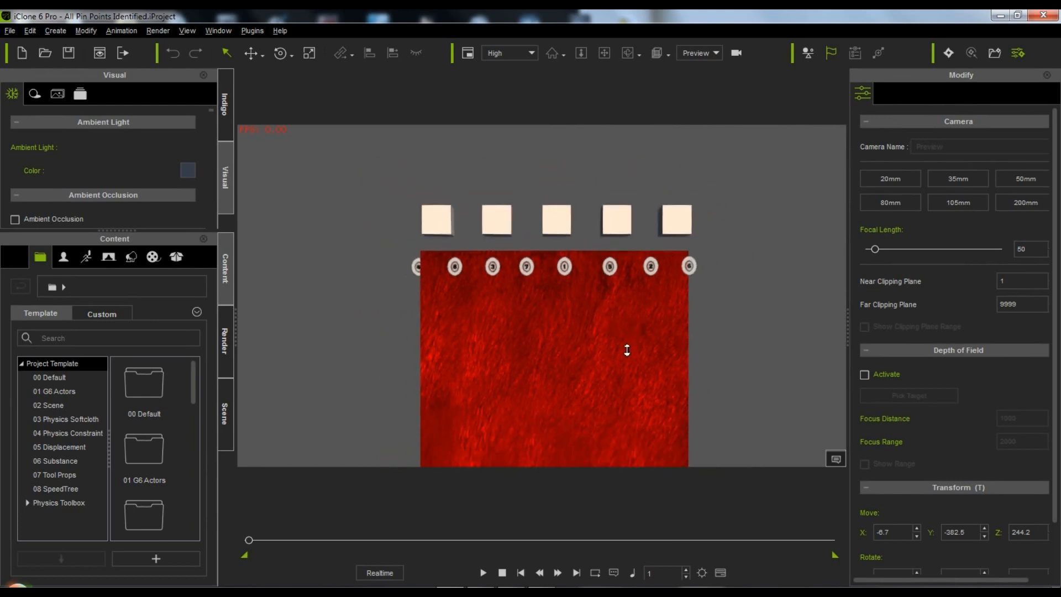
middle_click_drag(627, 350, 653, 291)
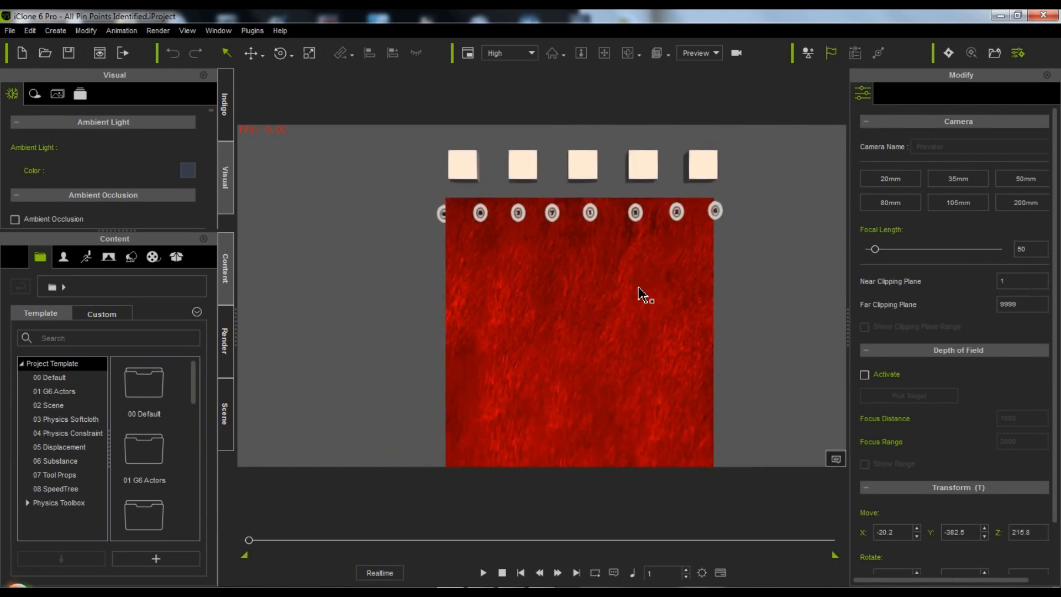
middle_click_drag(639, 294, 646, 250)
Step: List the scene's props and inspect the settings of curtain2 and the first Pin Marker
left_click(223, 425)
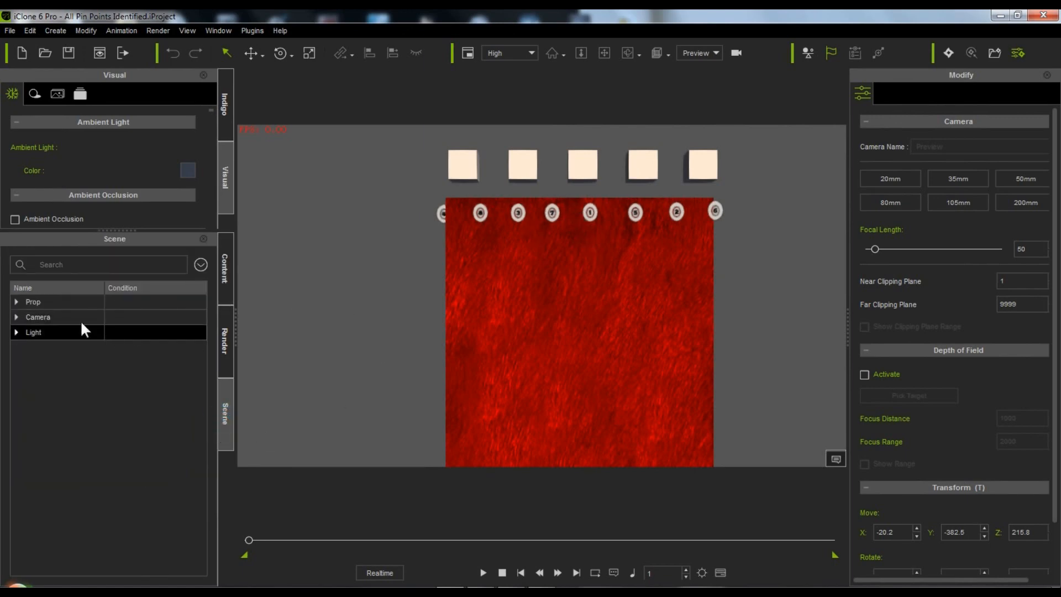
left_click(17, 302)
left_click(78, 316)
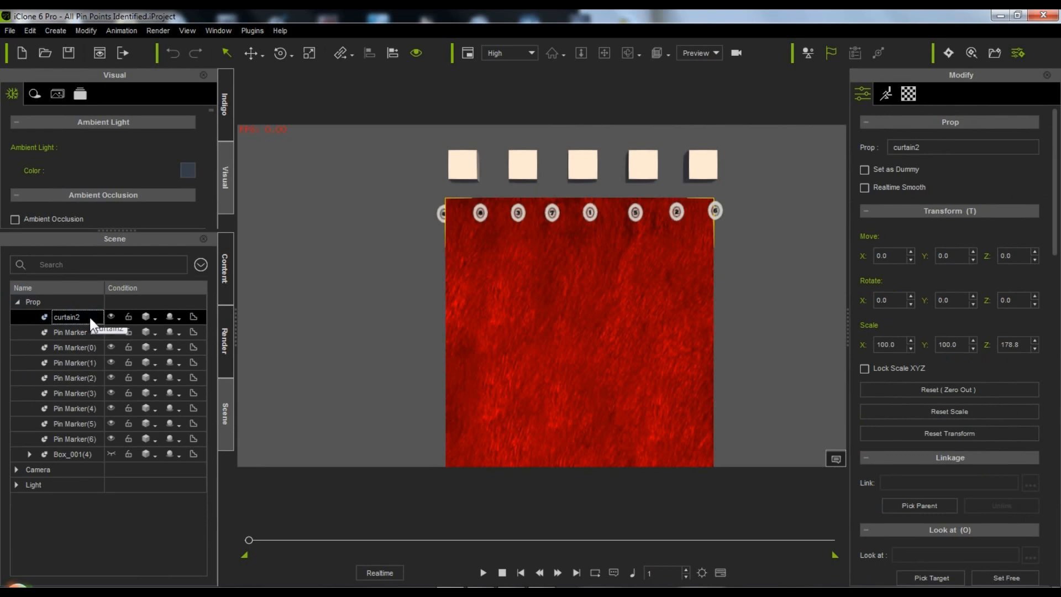
left_click(77, 332, "ctrl")
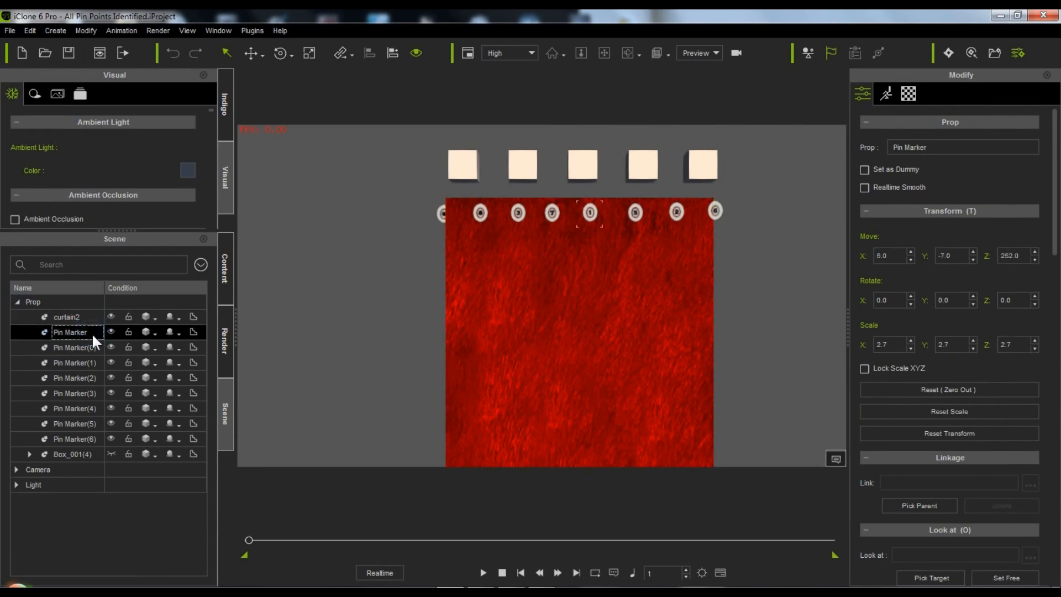
left_click(84, 315)
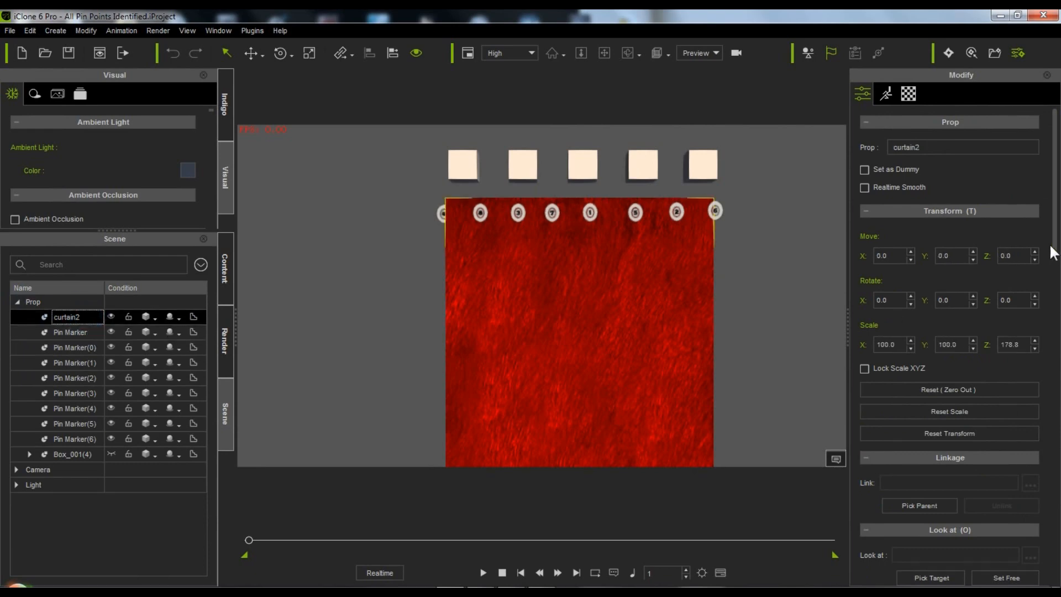
left_click_drag(1053, 252, 1056, 279)
left_click(928, 392)
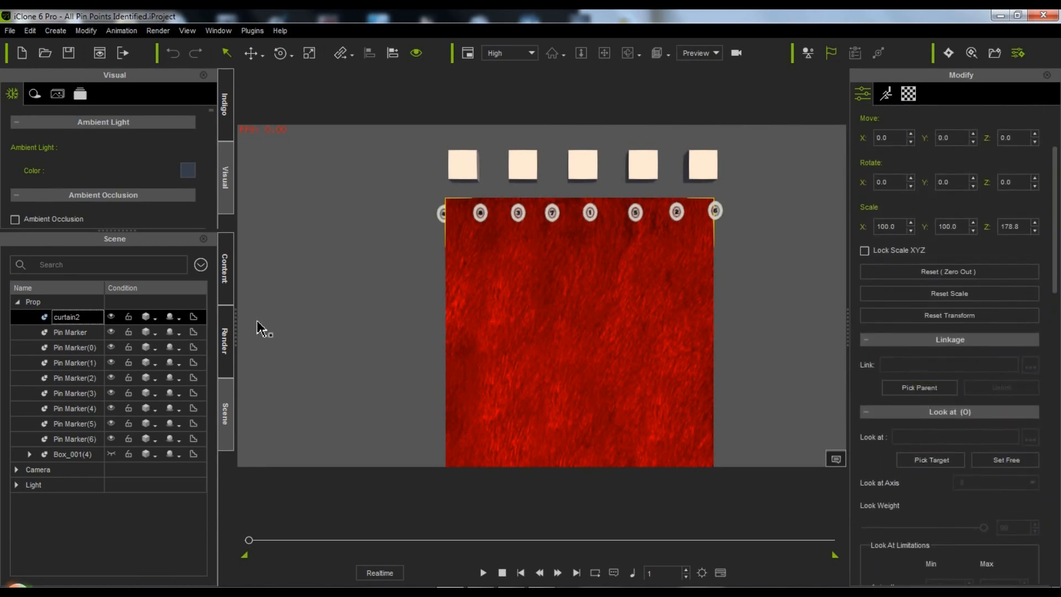
Step: Delete all the pin markers and Box_001(4) from the scene, leaving only the curtain prop
left_click(75, 331)
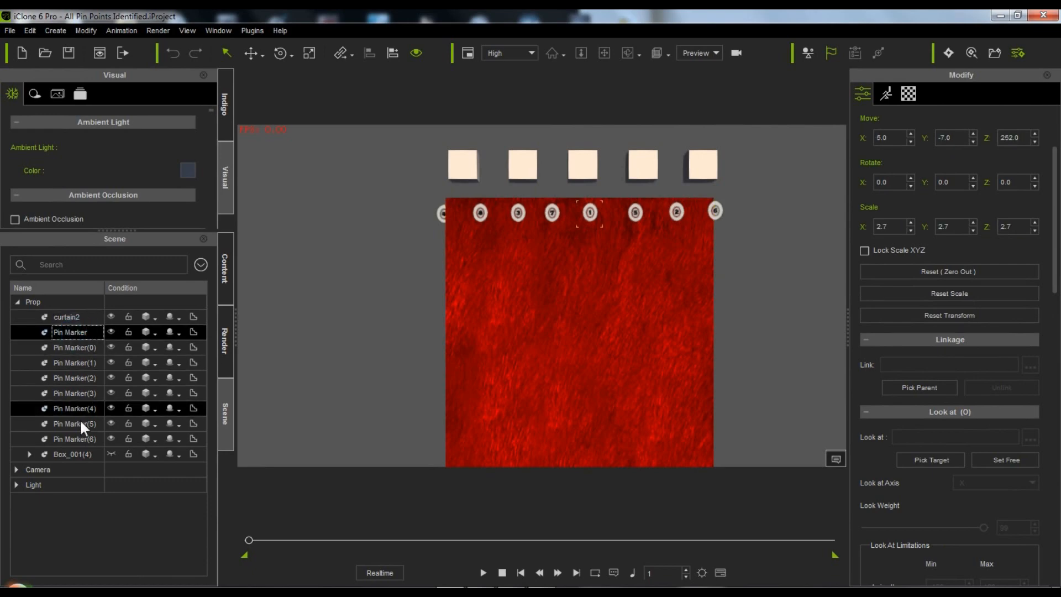
left_click(72, 452, "shift")
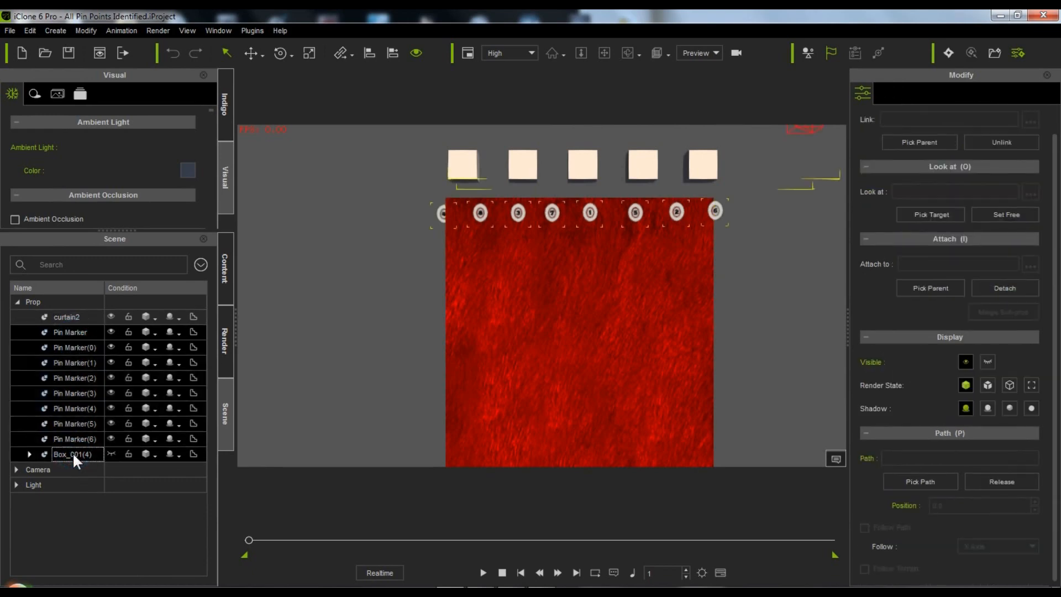
key("Delete")
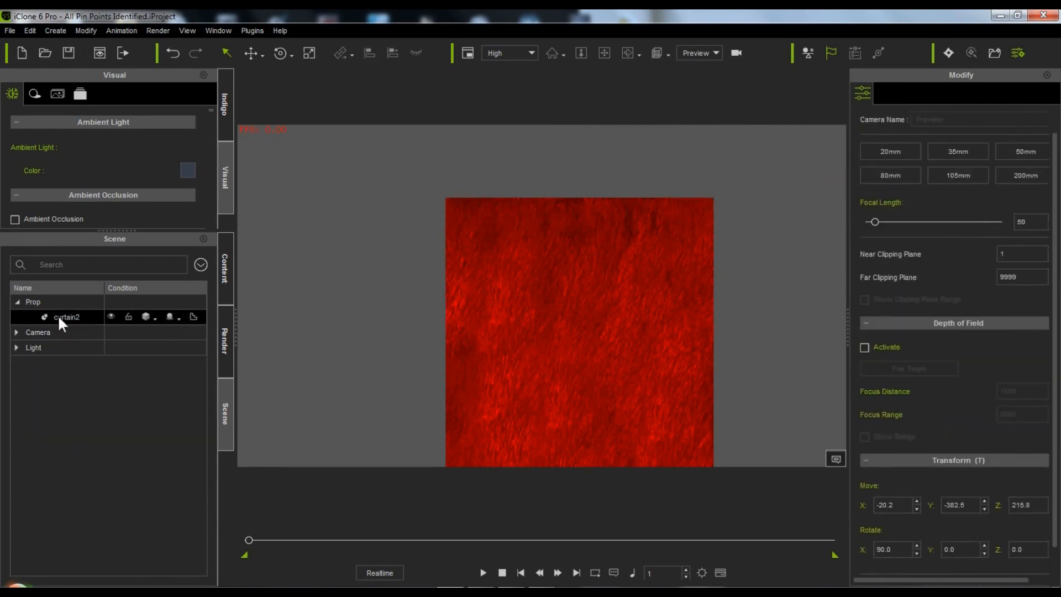
Step: Rename the curtain2 prop as Curtain Left
left_click(61, 316)
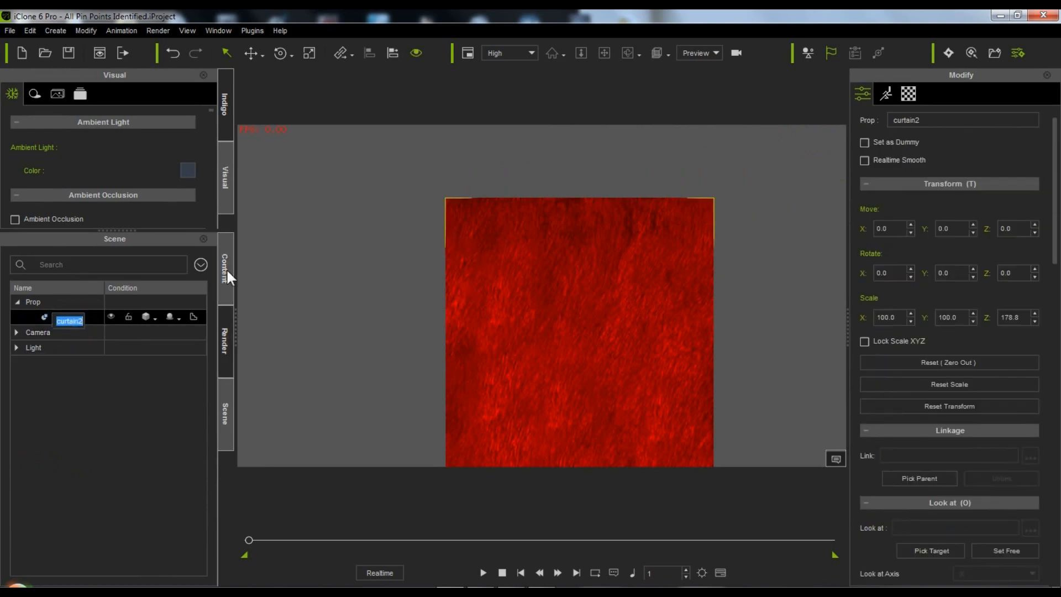
type("Curtain Left")
key("Return")
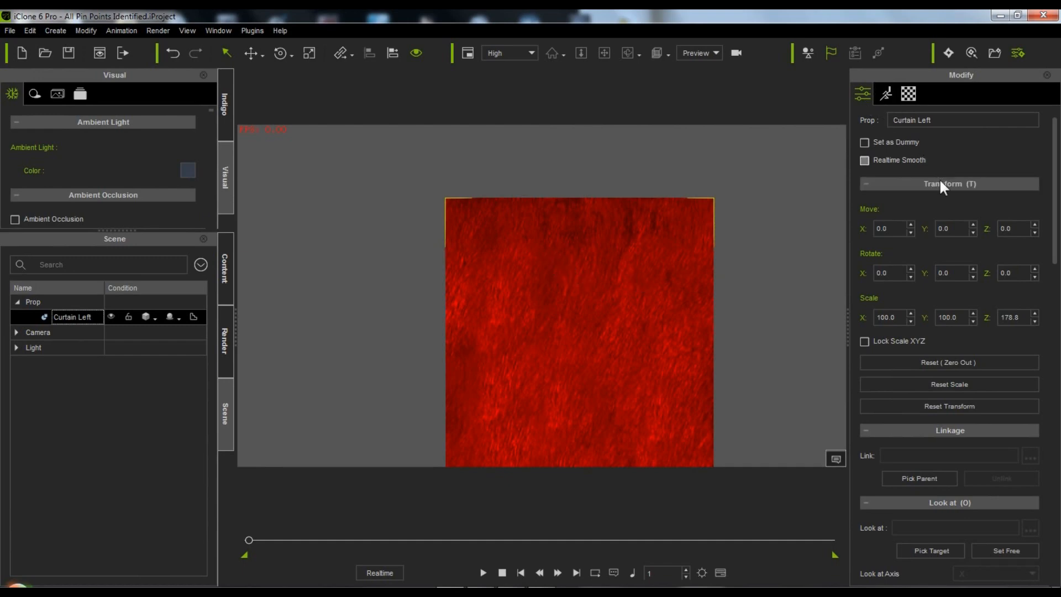
Step: Set the curtain's pivot to its top centre and place a duplicate of the curtain to its right along the X axis
scroll(955, 365, "down", 10)
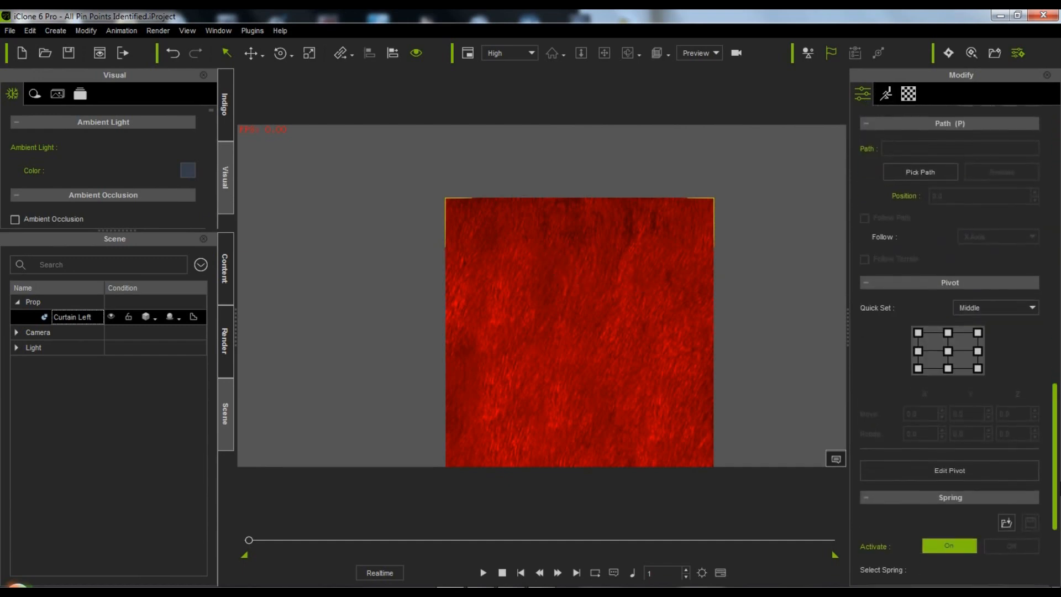
left_click(948, 335)
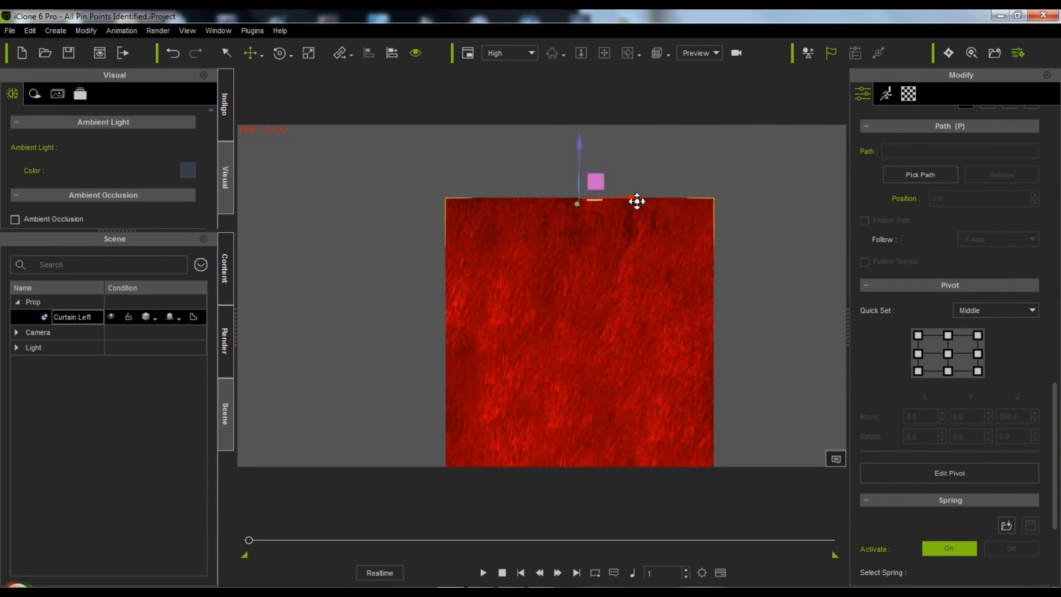
left_click_drag(636, 201, 787, 191, "ctrl")
Step: Rename the duplicated curtain as Curtain Right
double_click(90, 331)
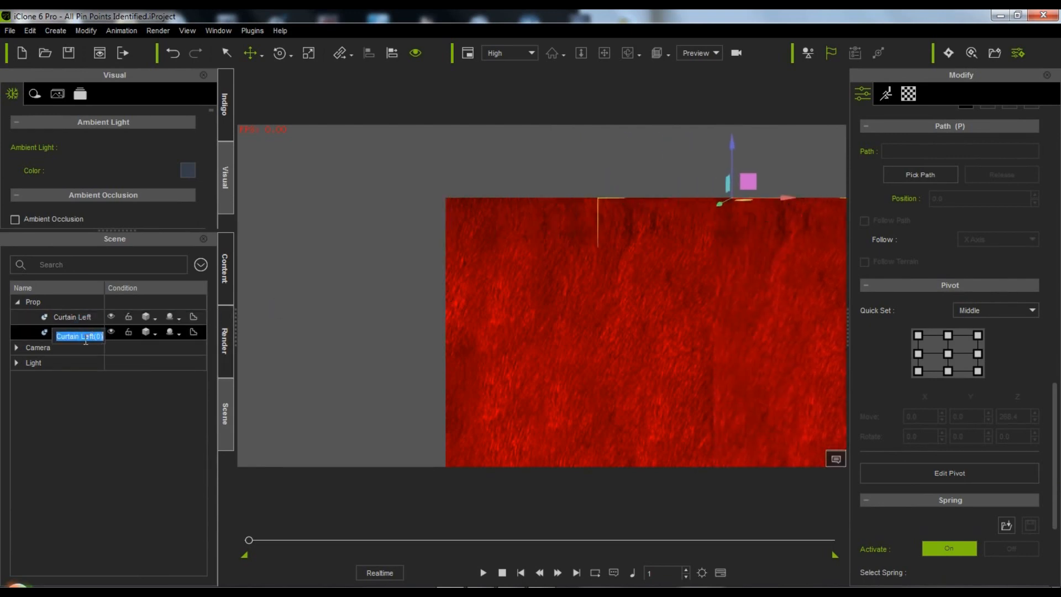
double_click(85, 336)
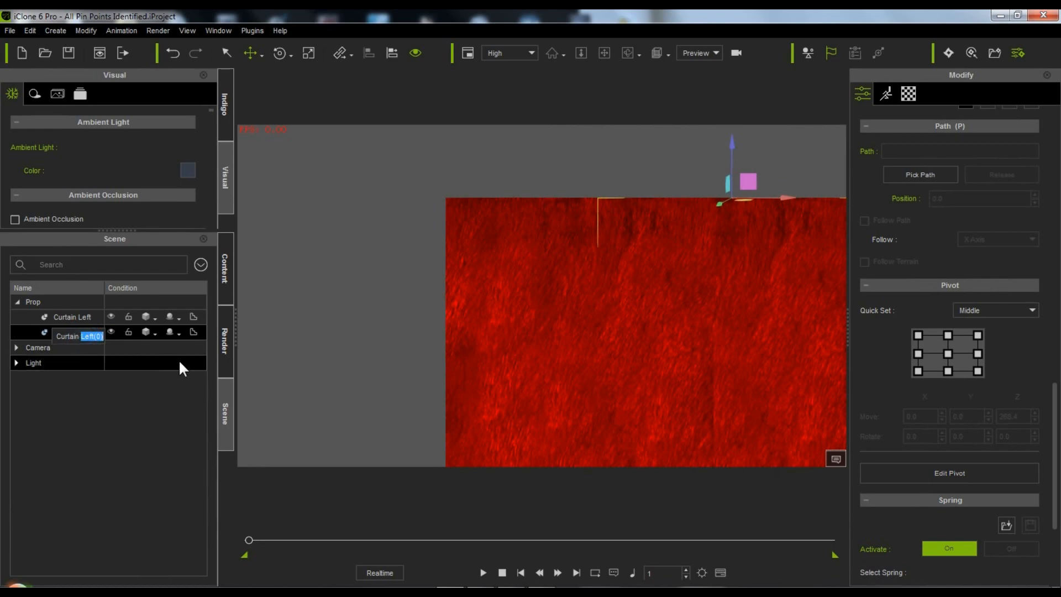
type("Right")
key("Return")
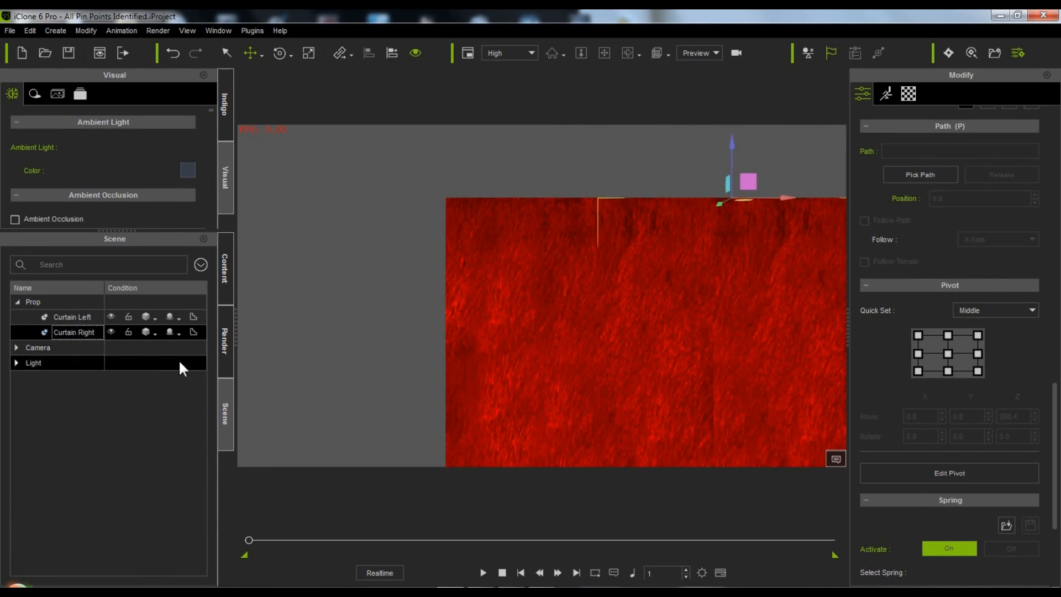
Step: Move Curtain Left up and to the left, away from the other curtain, and hide Curtain Right
left_click(71, 315)
left_click_drag(634, 198, 396, 115)
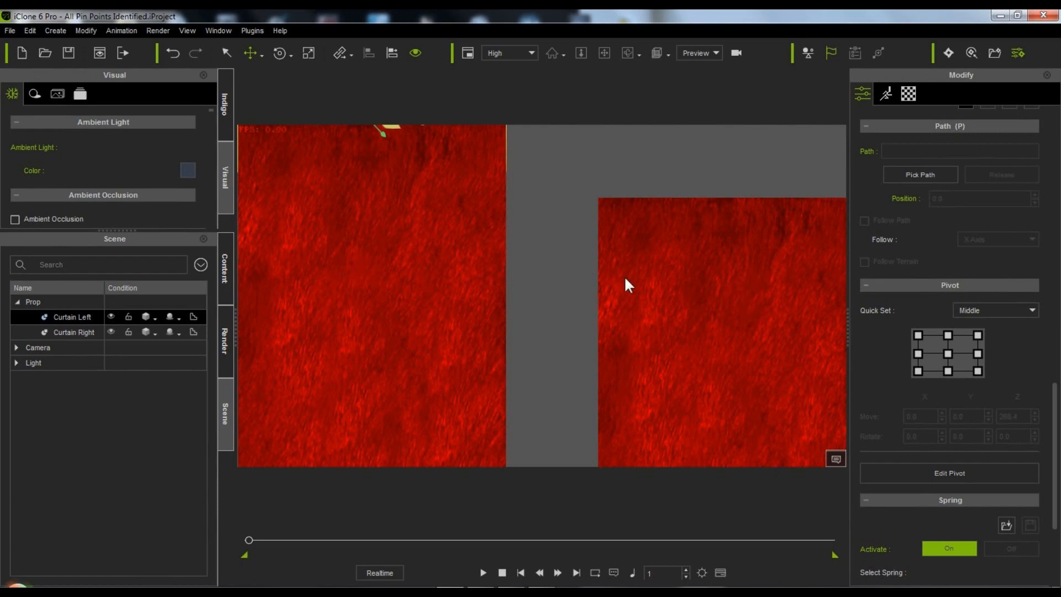
left_click(82, 332, "ctrl")
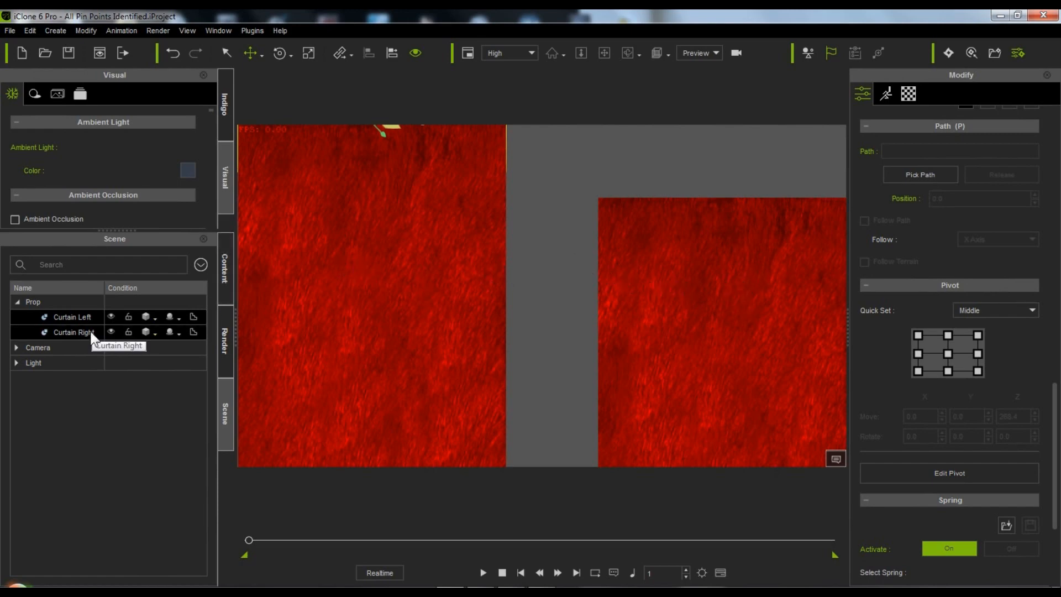
left_click(110, 332)
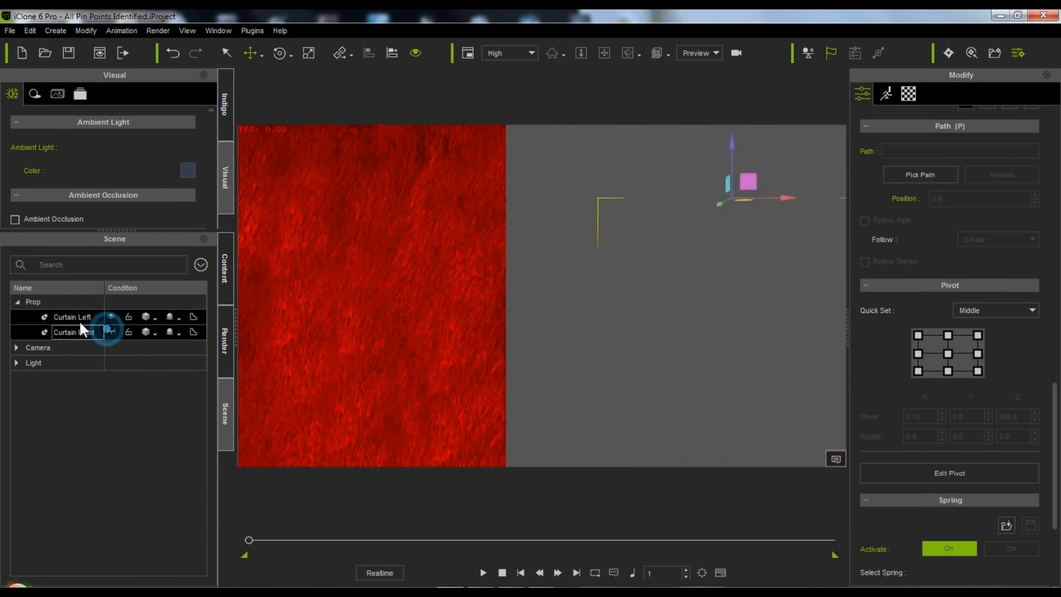
left_click(78, 313)
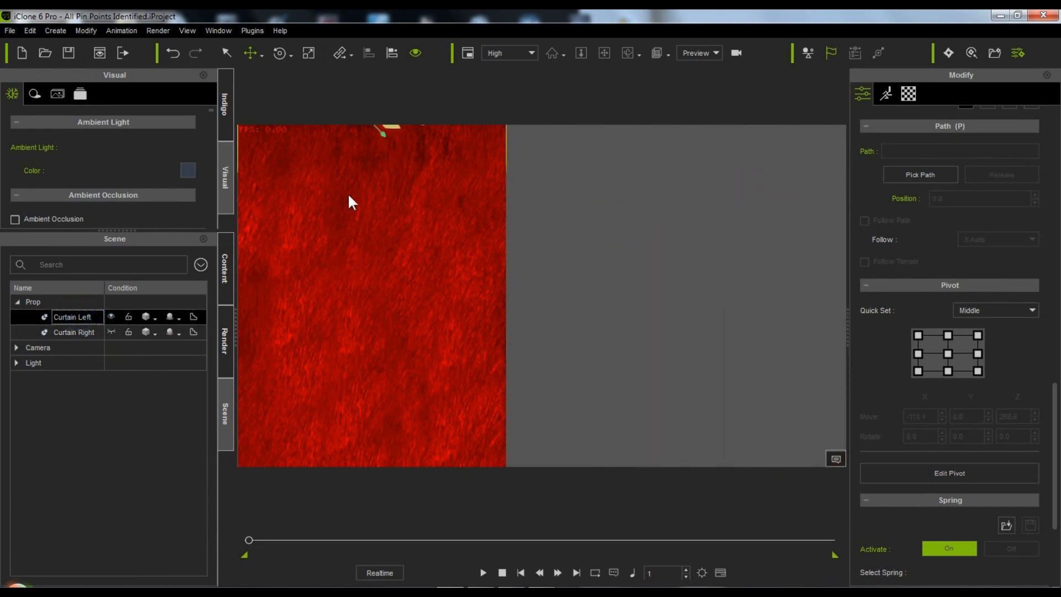
Step: Switch the project's global physics simulation to the PhysX Engine
left_click(700, 573)
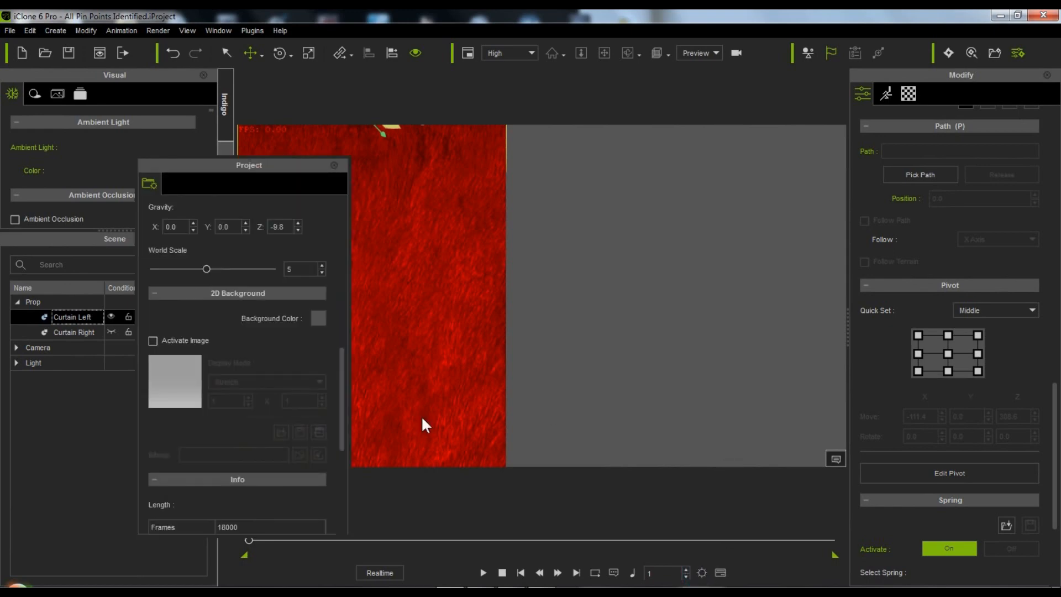
left_click_drag(344, 362, 345, 248)
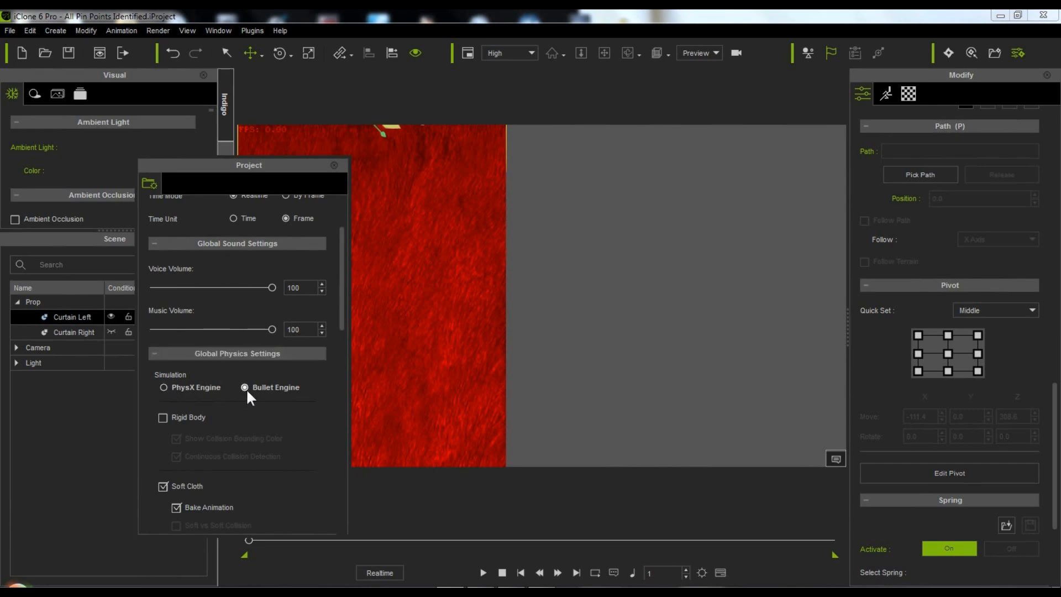
left_click(168, 387)
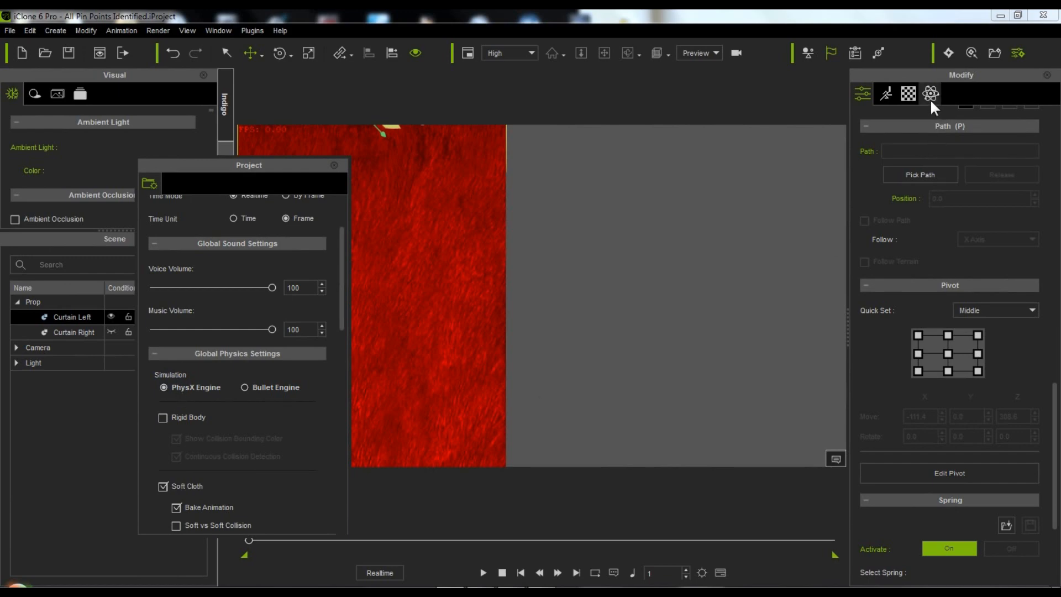
left_click(334, 165)
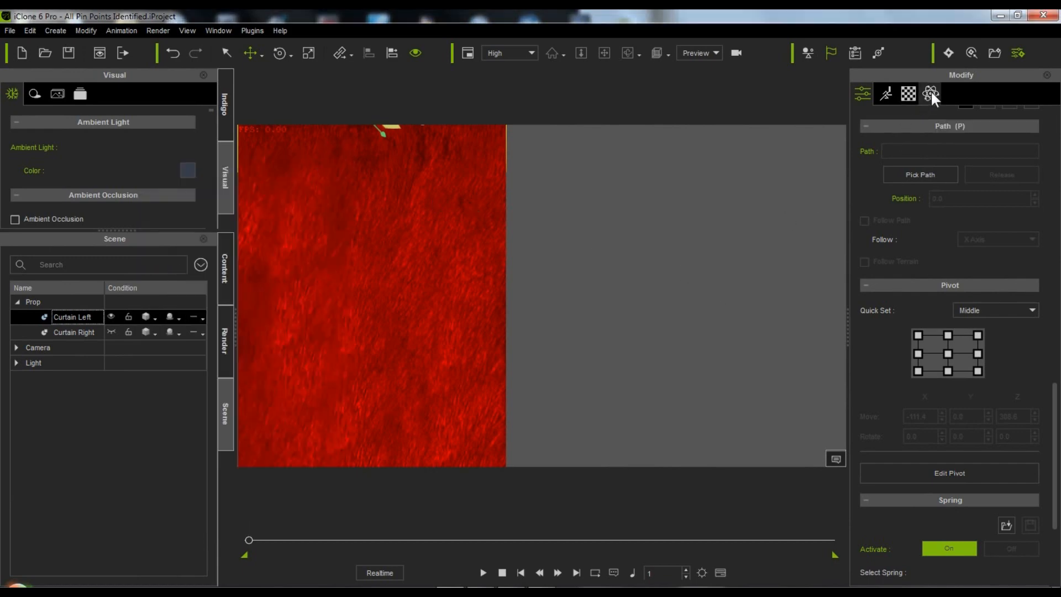
Step: Activate physics on Curtain Left and set its physics type to Soft Cloth
left_click(906, 94)
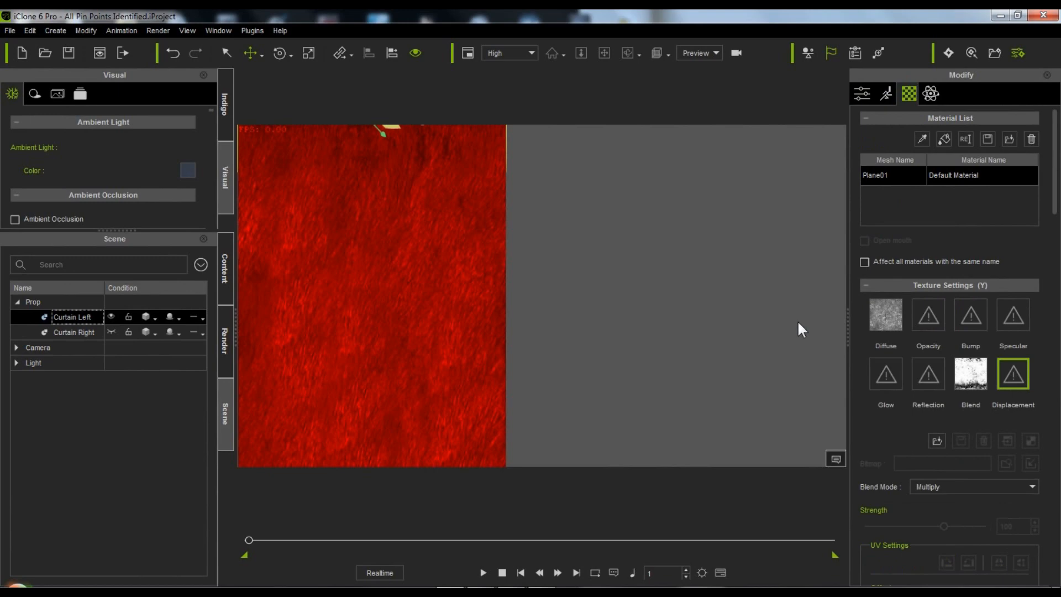
left_click(890, 307)
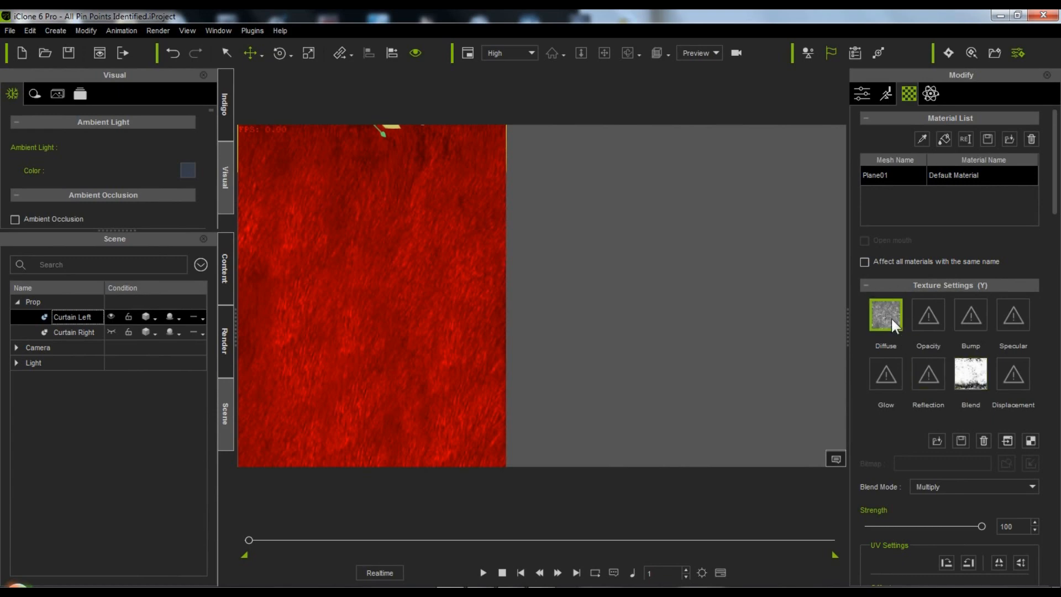
left_click(931, 93)
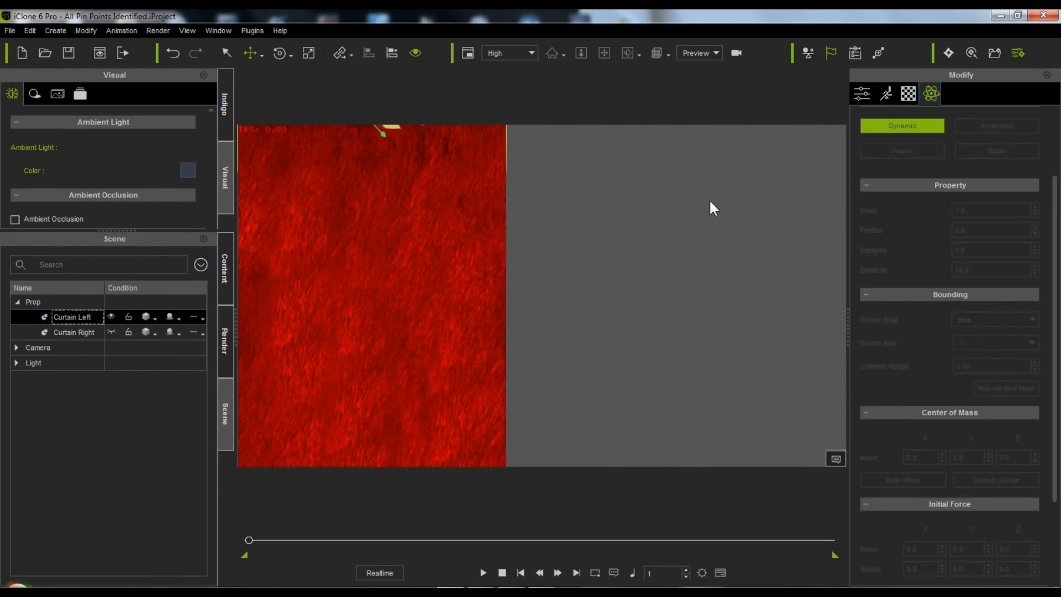
left_click(78, 316)
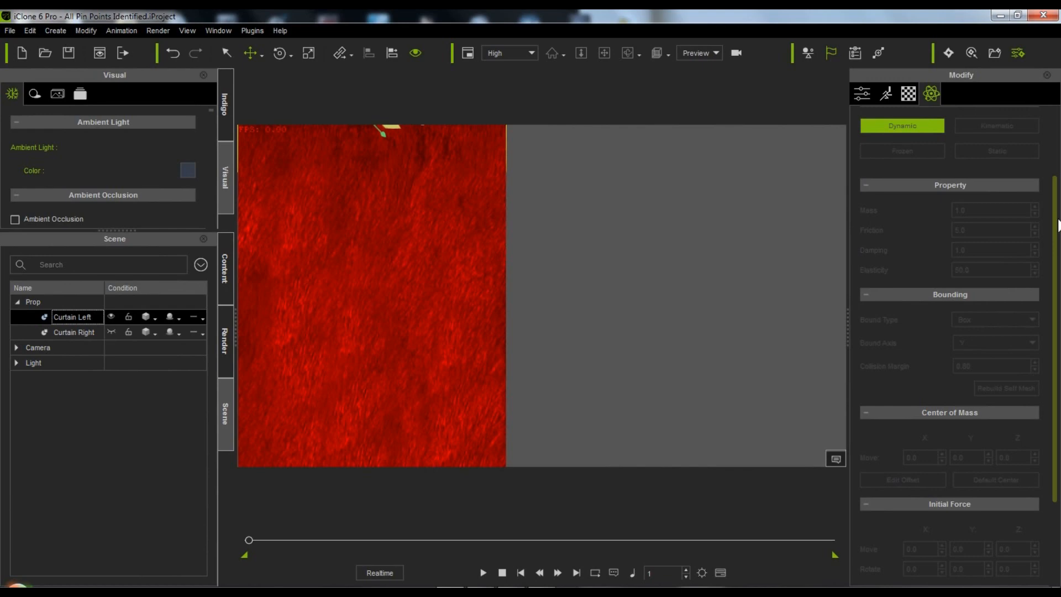
scroll(1036, 138, "up", 3)
left_click(864, 147)
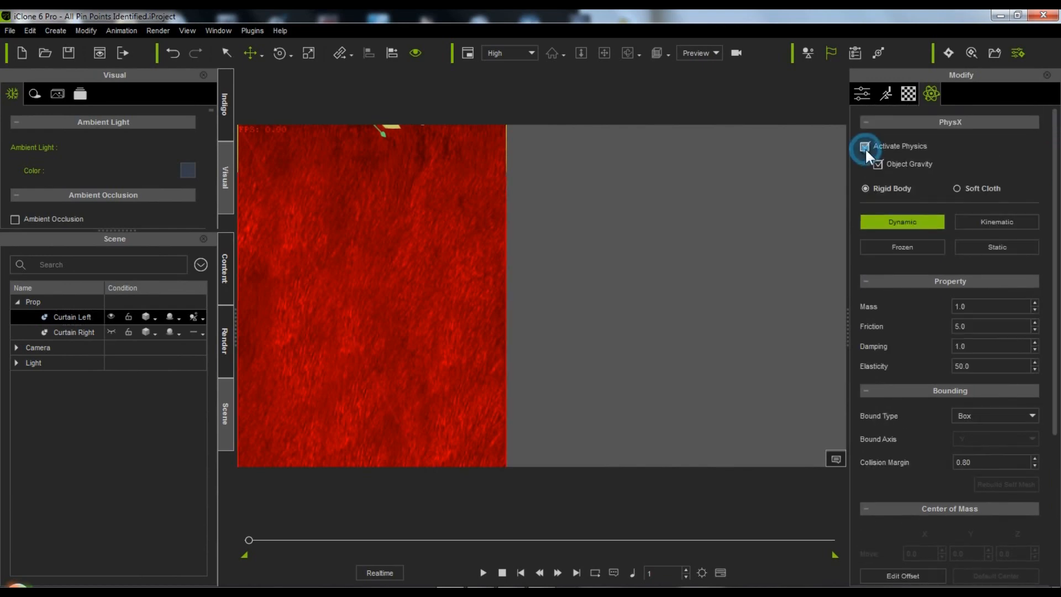
left_click(956, 188)
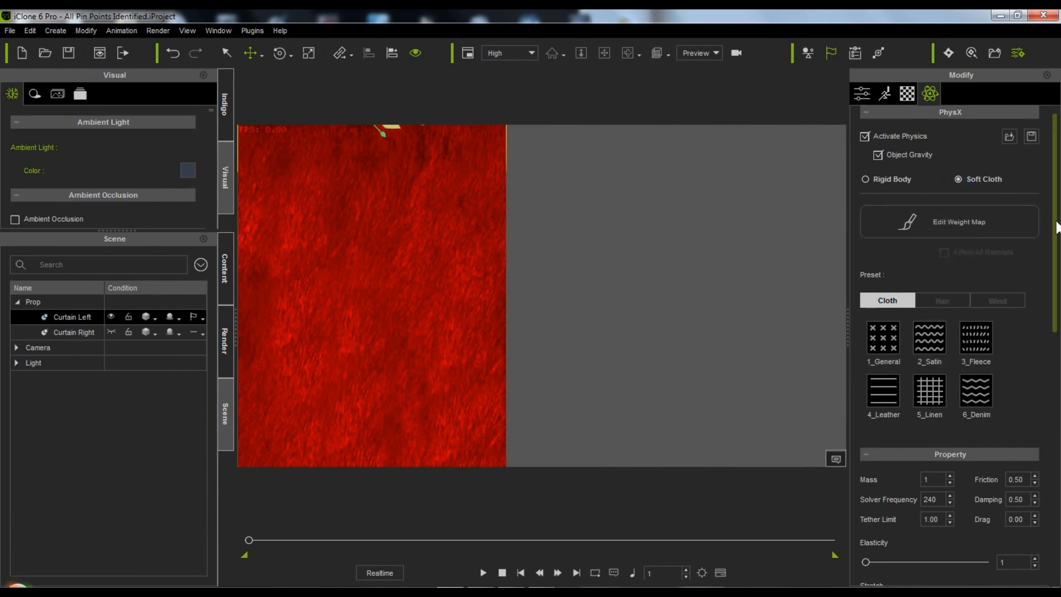
Step: Send the curtain material's diffuse UV layout to Photoshop Elements and update the open UVRef_Plane01_Default Material.bmp from its disk copy
left_click(905, 94)
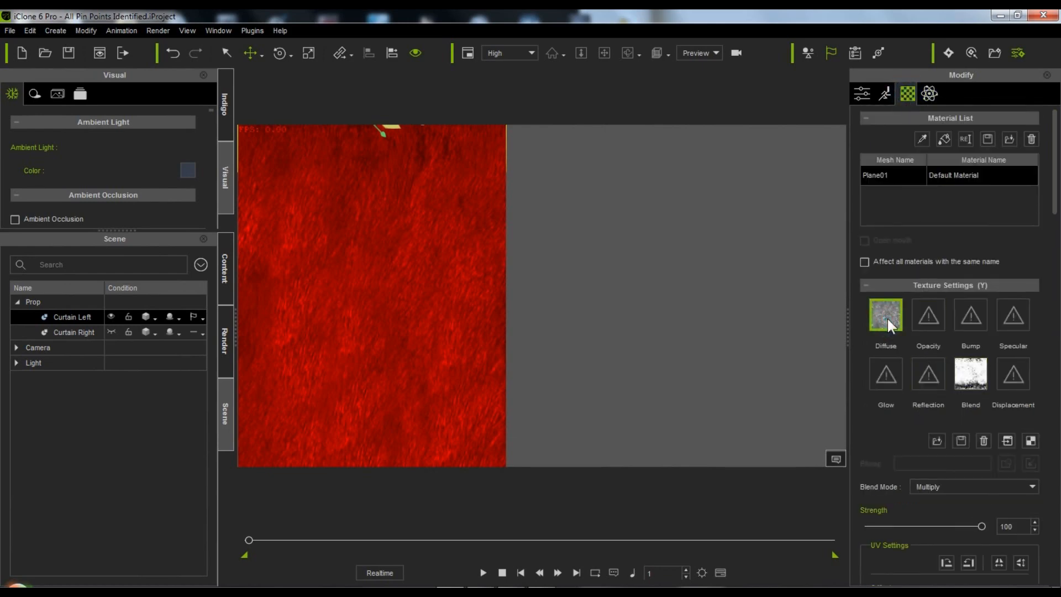
left_click(1031, 441)
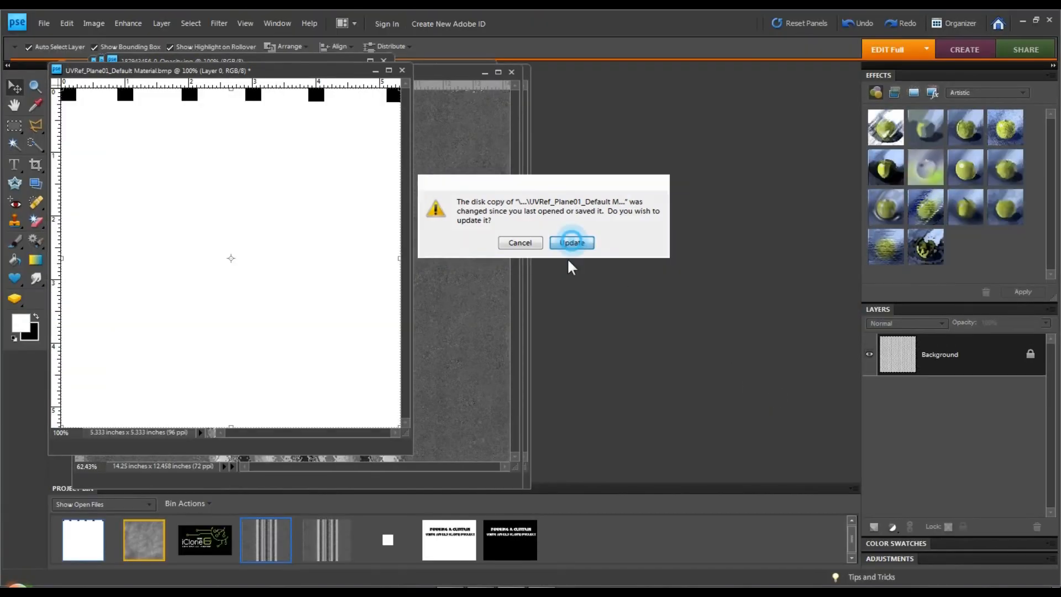
left_click(571, 243)
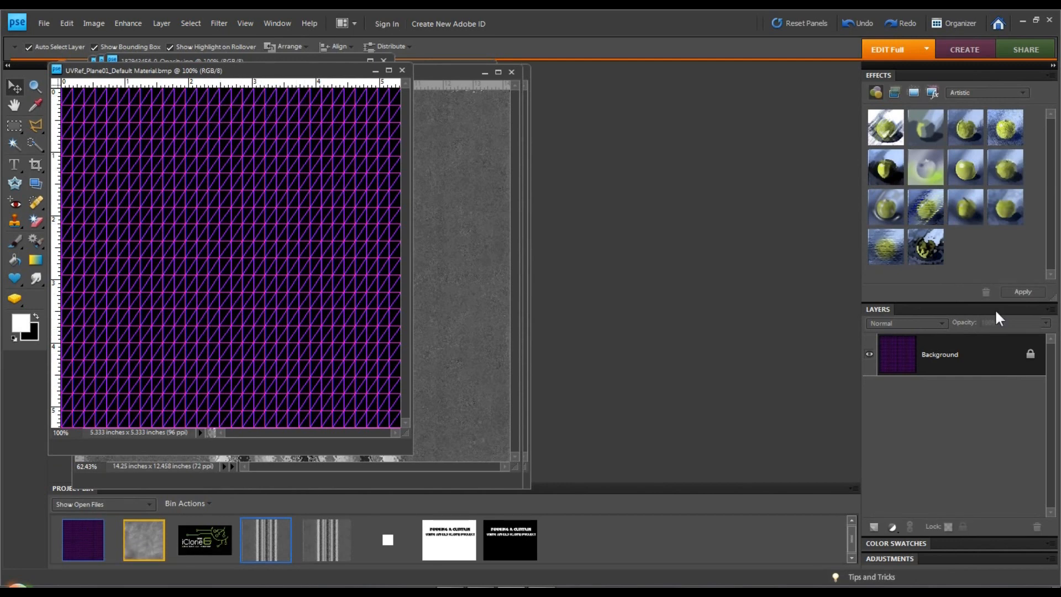
Step: Duplicate the Background layer of the UV reference image, keeping the name Background copy
right_click(937, 356)
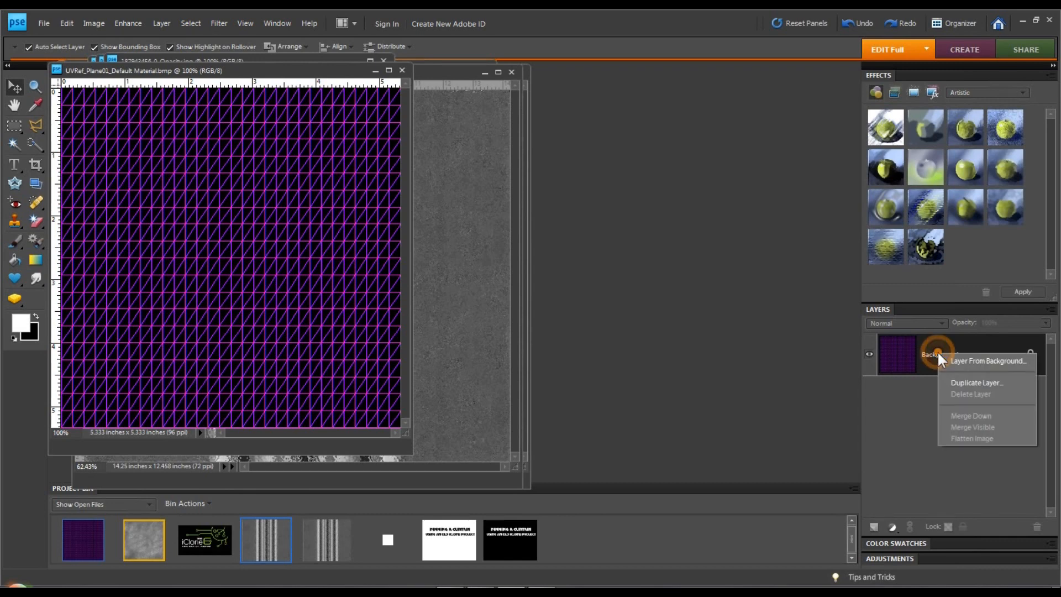
left_click(977, 381)
left_click(631, 187)
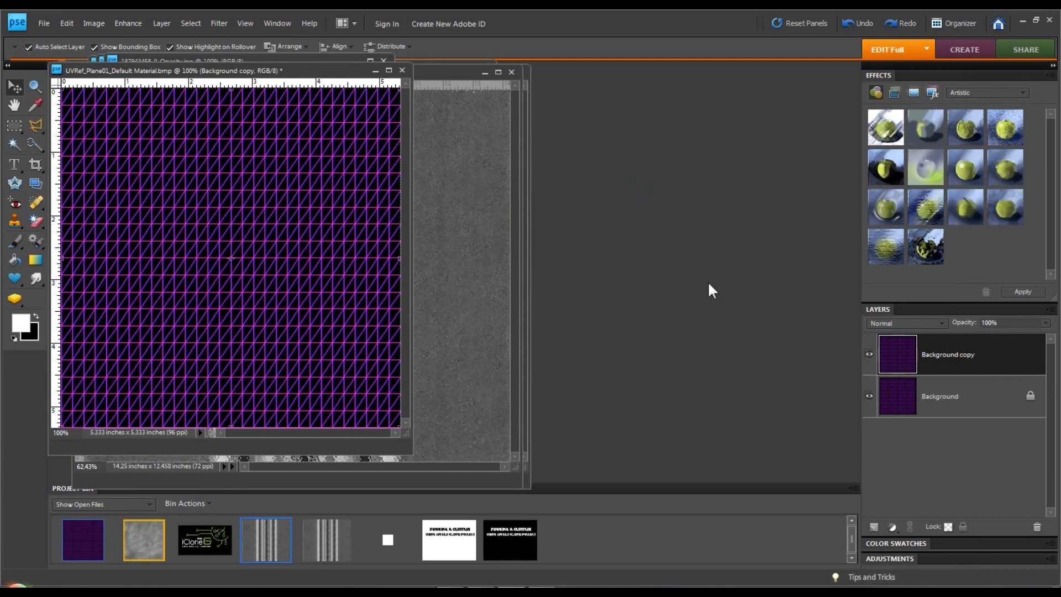
Step: Convert the locked Background layer into a regular layer named Layer 0
left_click(957, 404)
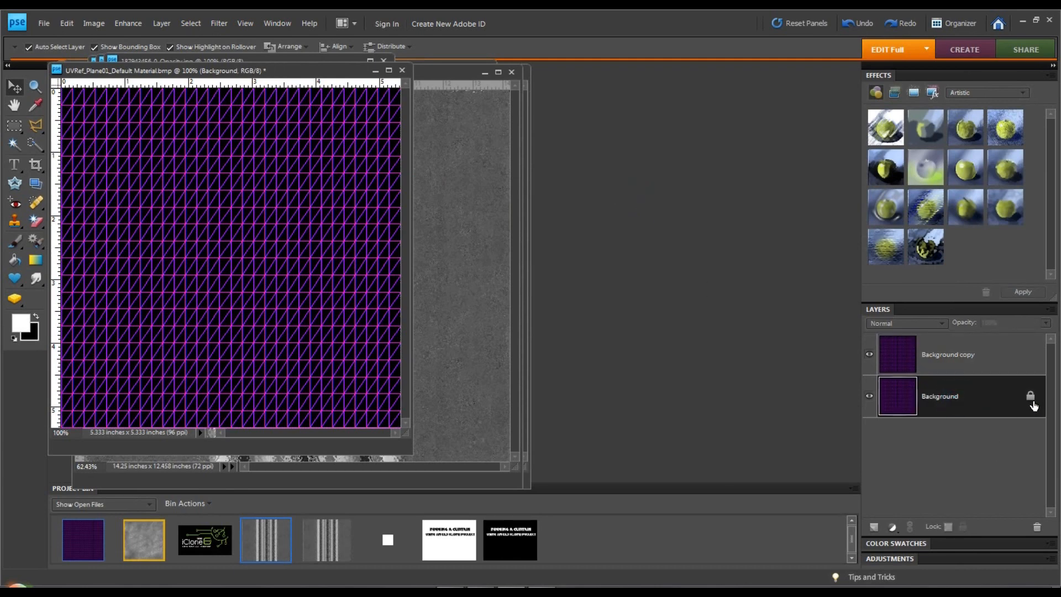
right_click(974, 399)
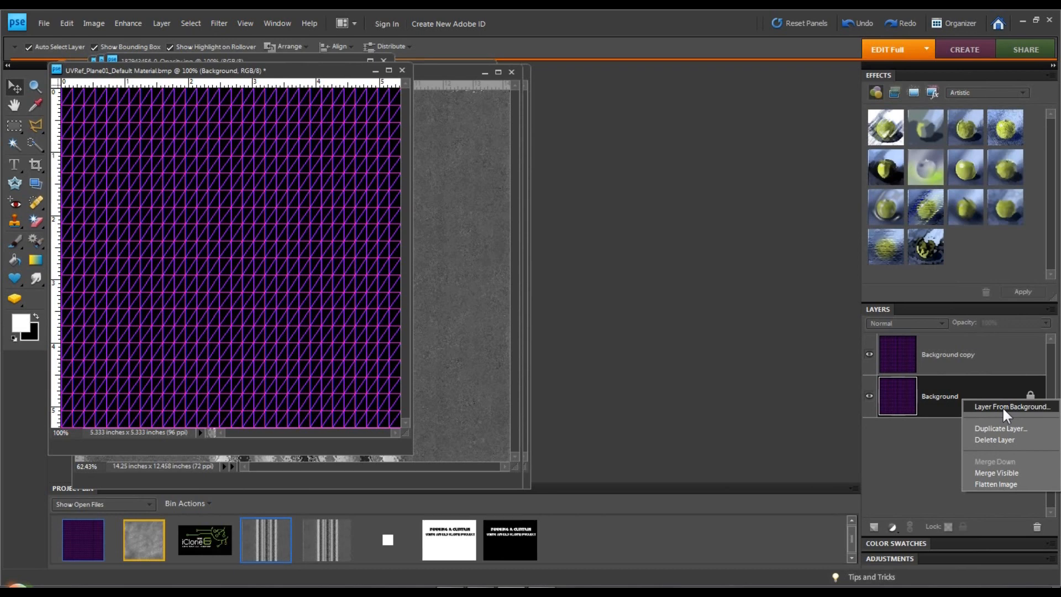
left_click(1002, 406)
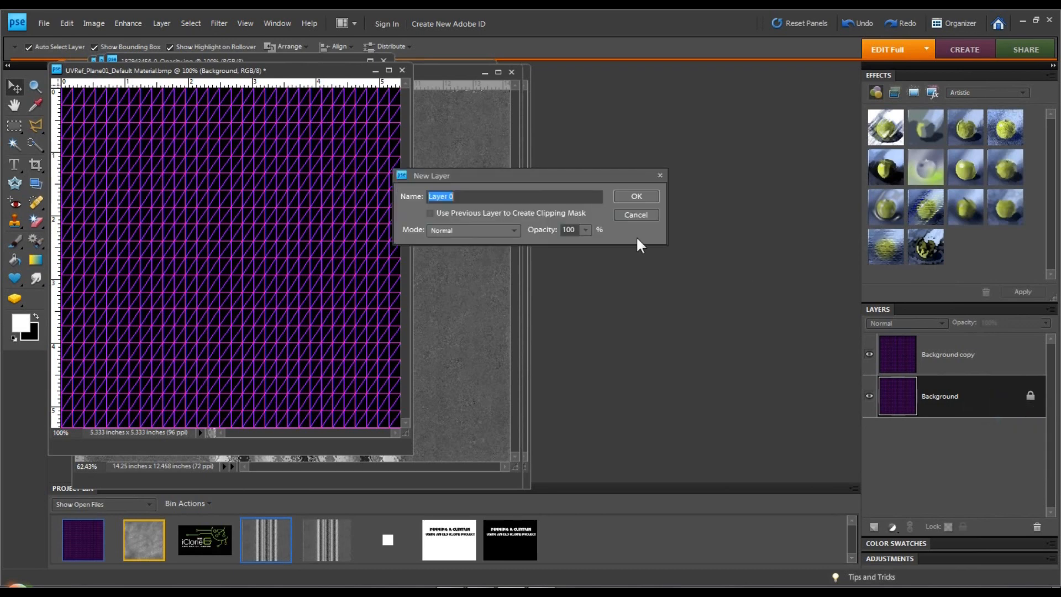
left_click(635, 202)
double_click(964, 405)
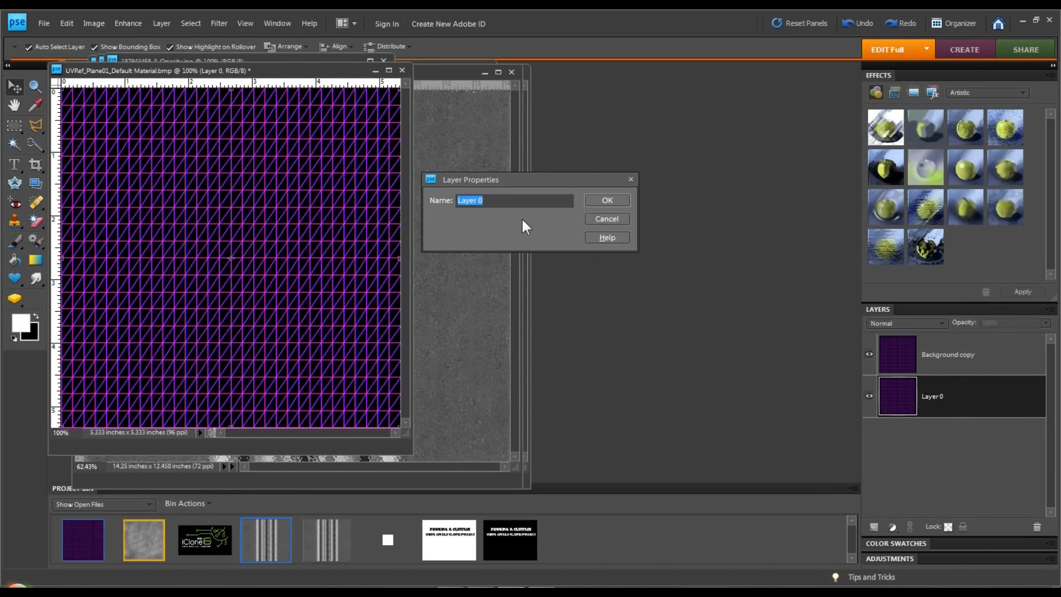
left_click(595, 216)
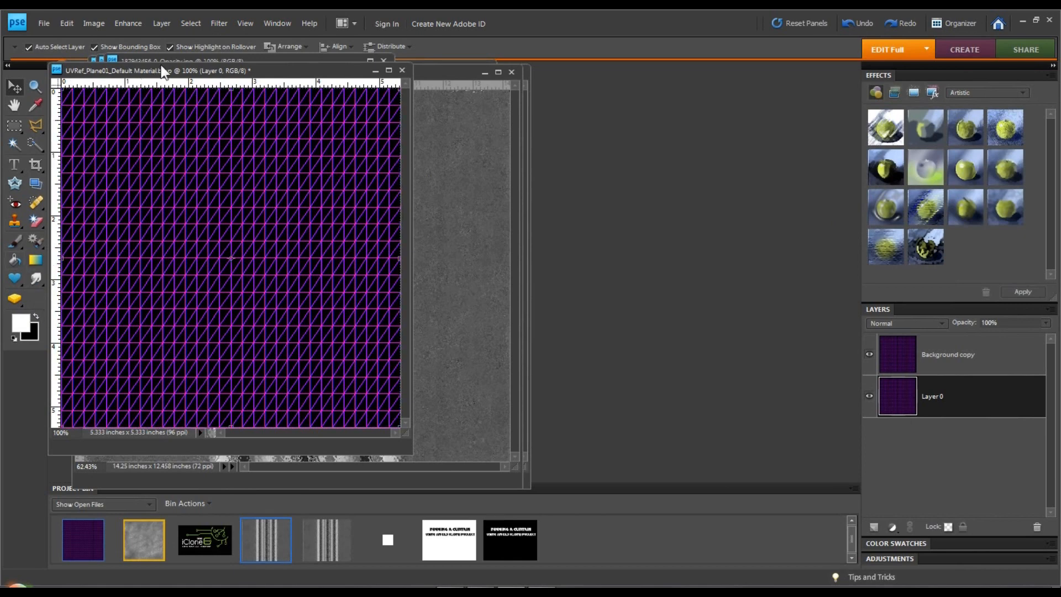
Step: Erase the entire contents of Layer 0, hide the Background copy layer, and fill Layer 0 with white
left_click(192, 21)
left_click(203, 35)
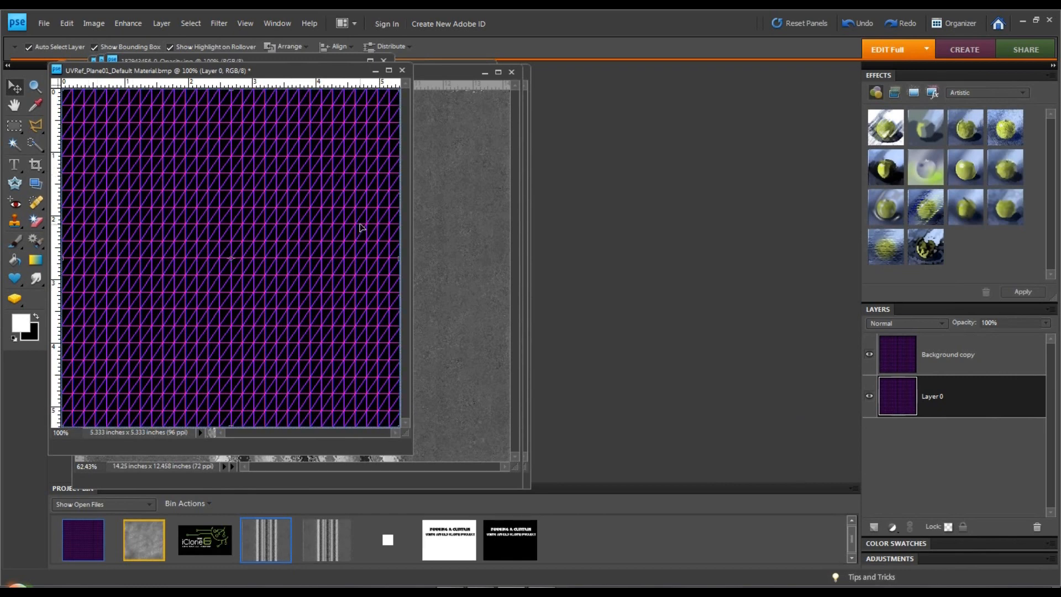
key("Delete")
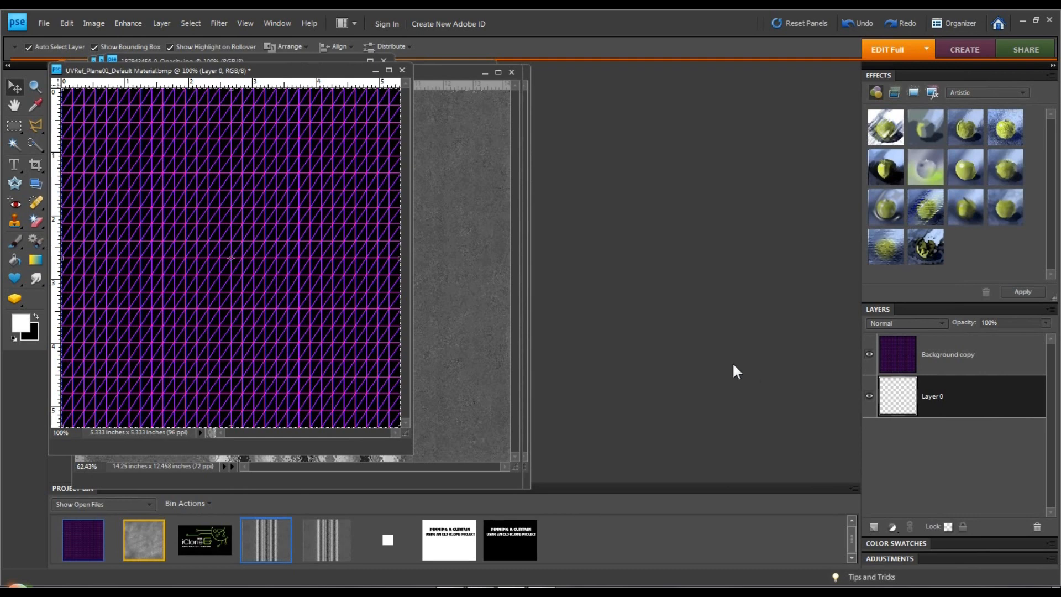
left_click(869, 355)
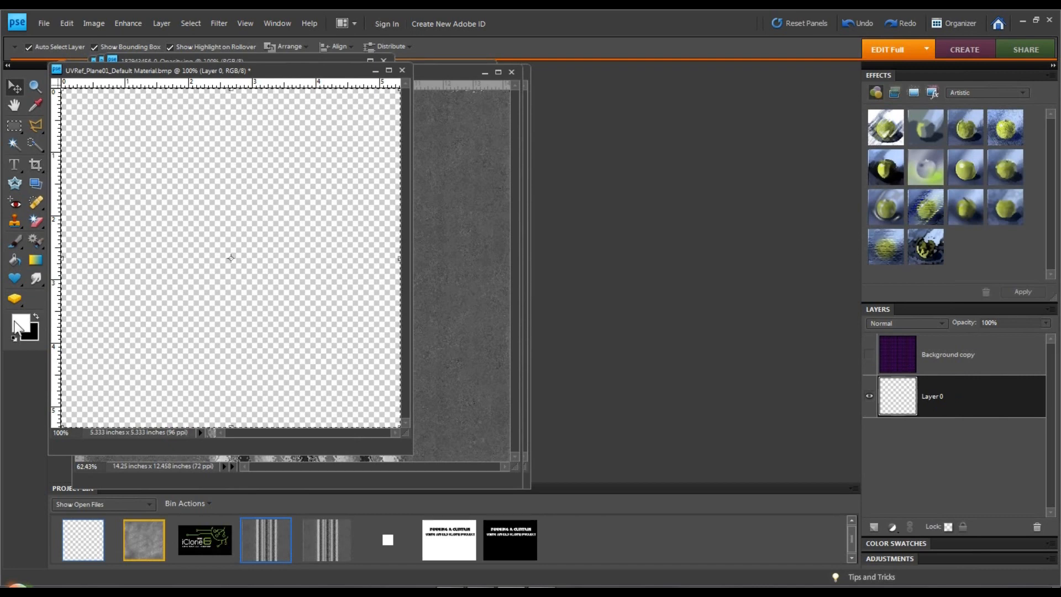
left_click(15, 259)
left_click(255, 239)
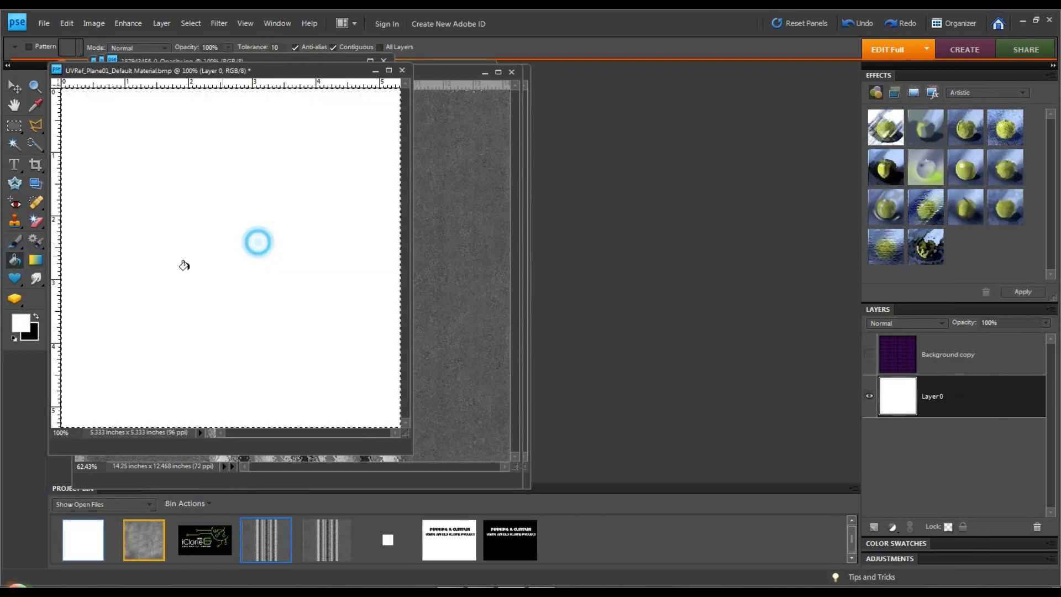
Step: Show the Background copy layer again and lower its opacity to 59%
left_click(869, 354)
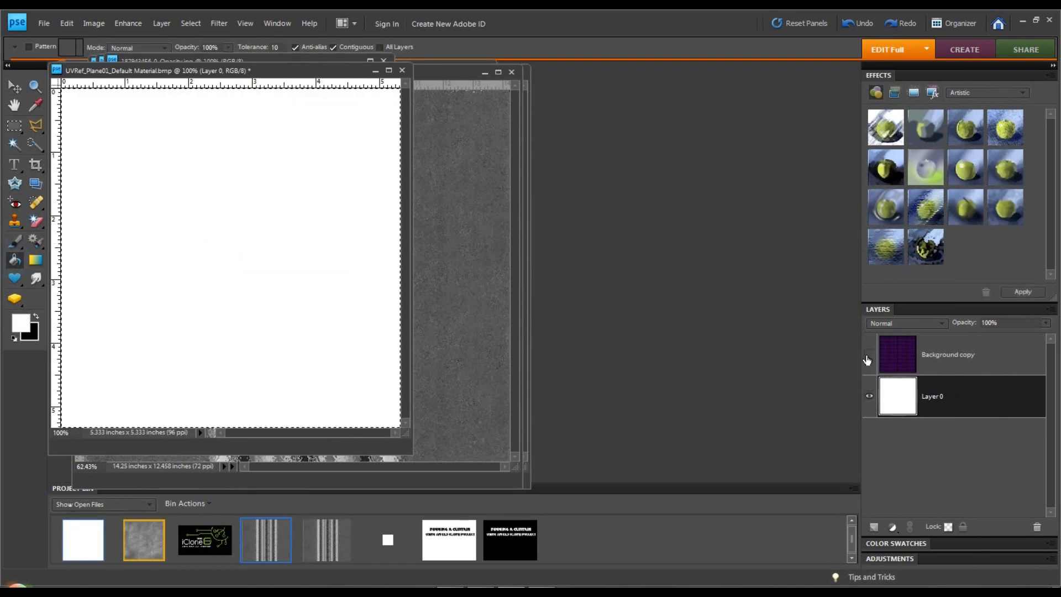
left_click(959, 354)
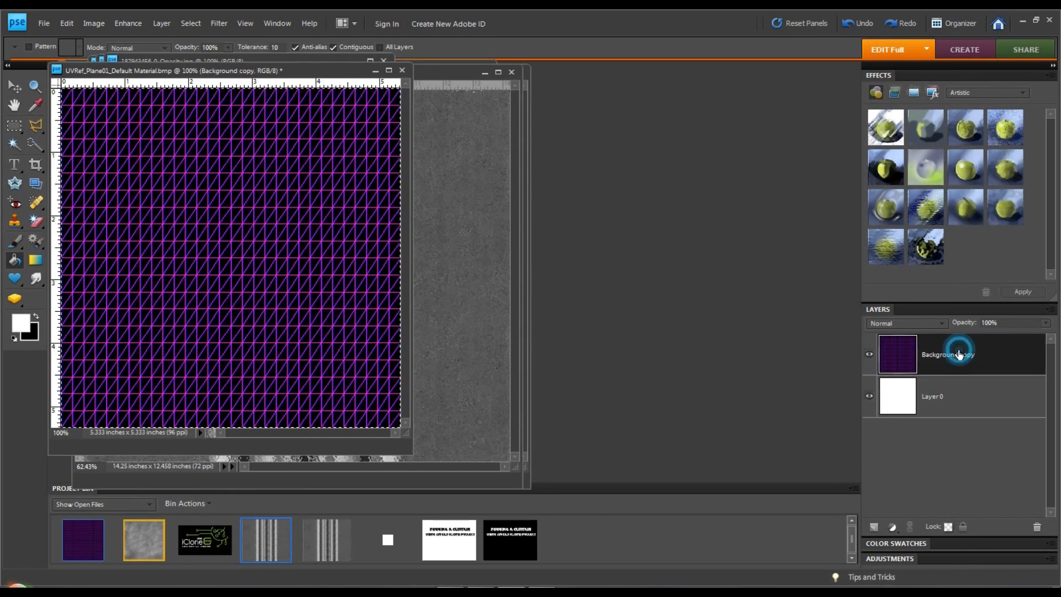
left_click(1045, 323)
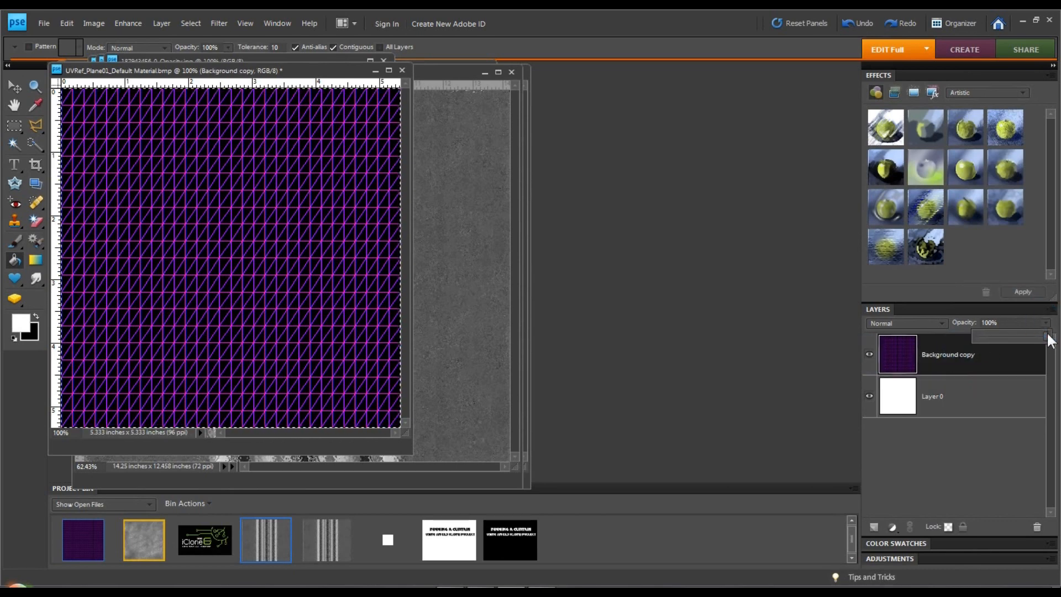
left_click_drag(1045, 335, 1017, 338)
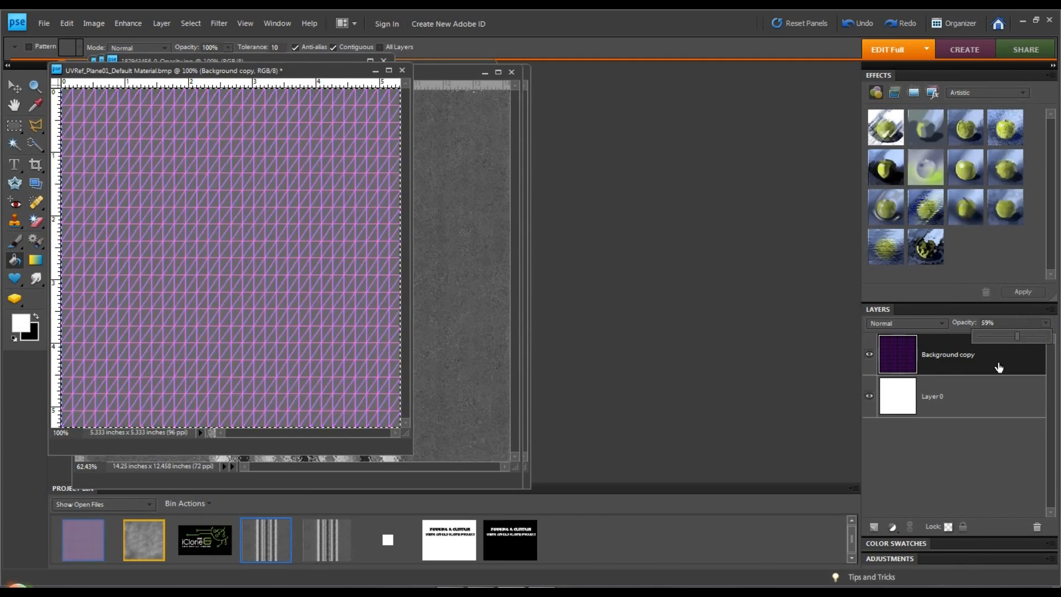
Step: Make Layer 0 the active layer and deselect the whole-canvas selection
left_click(961, 402)
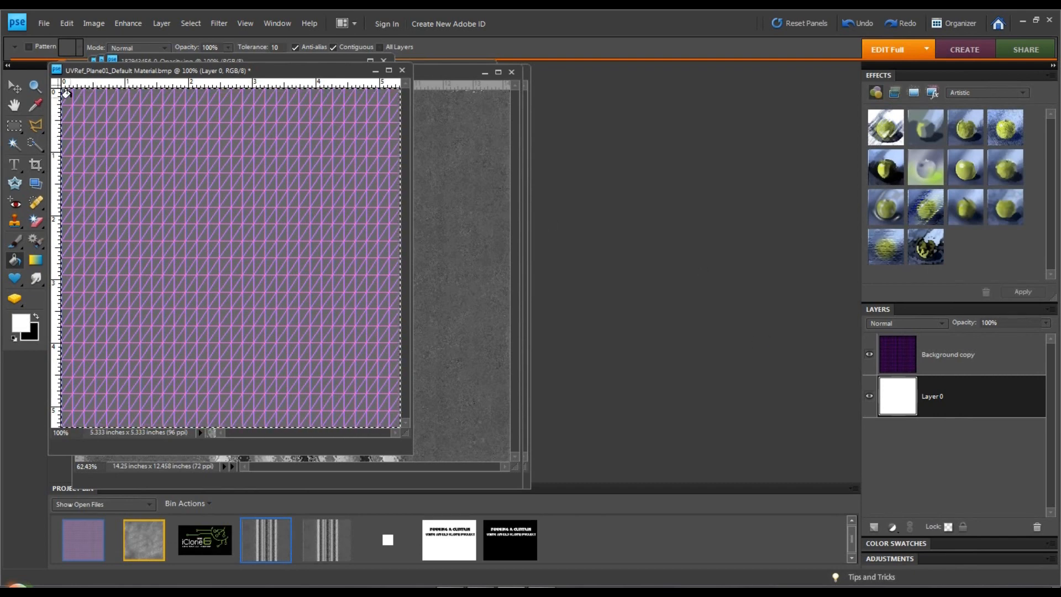
left_click(194, 23)
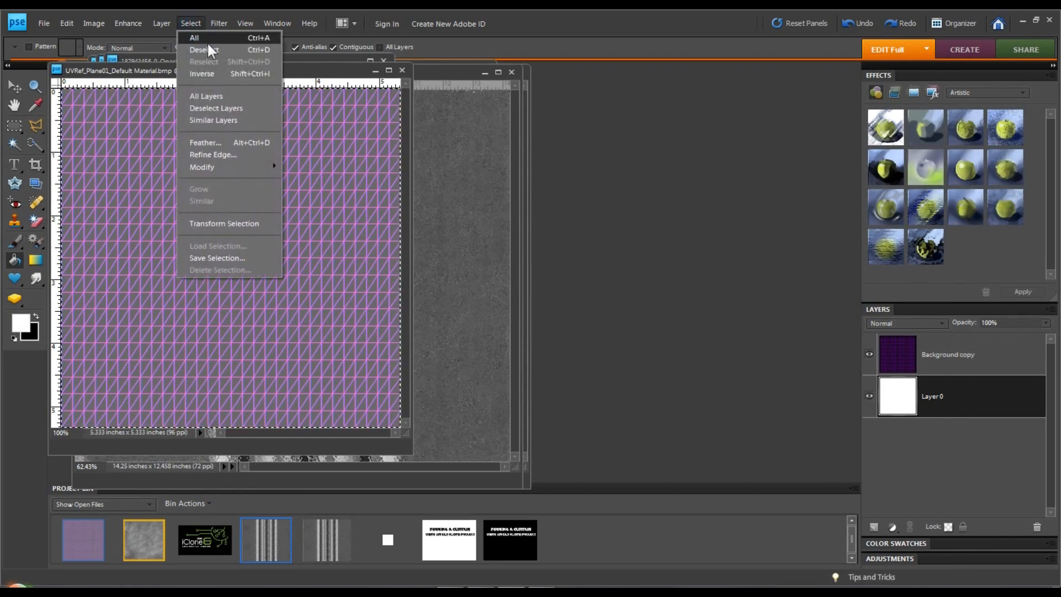
left_click(207, 46)
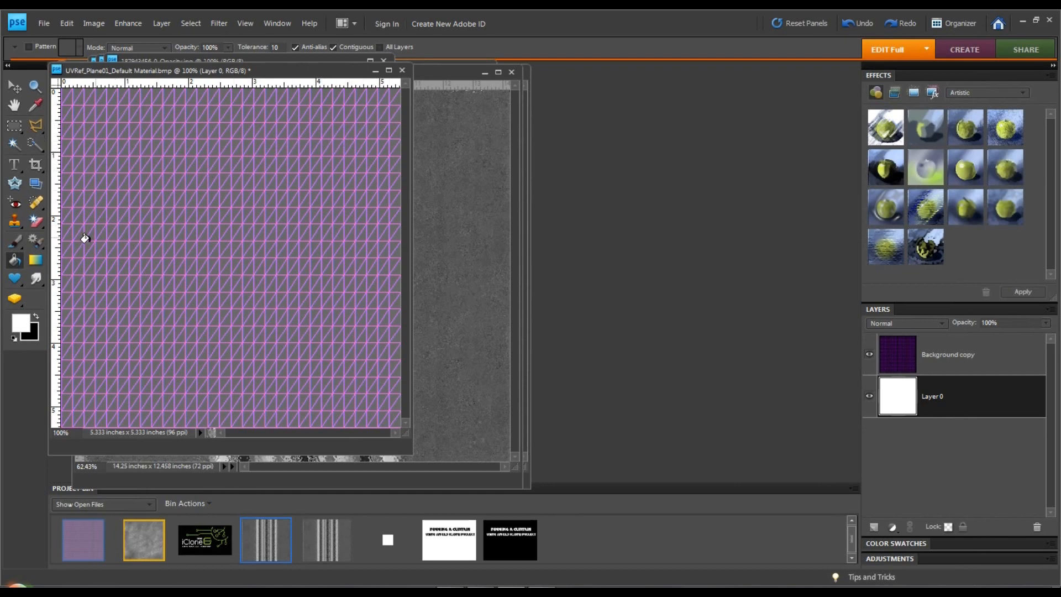
Step: Paint six black squares spaced along the top edge of Layer 0 with the 24 px square brush, including both corners
left_click(13, 241)
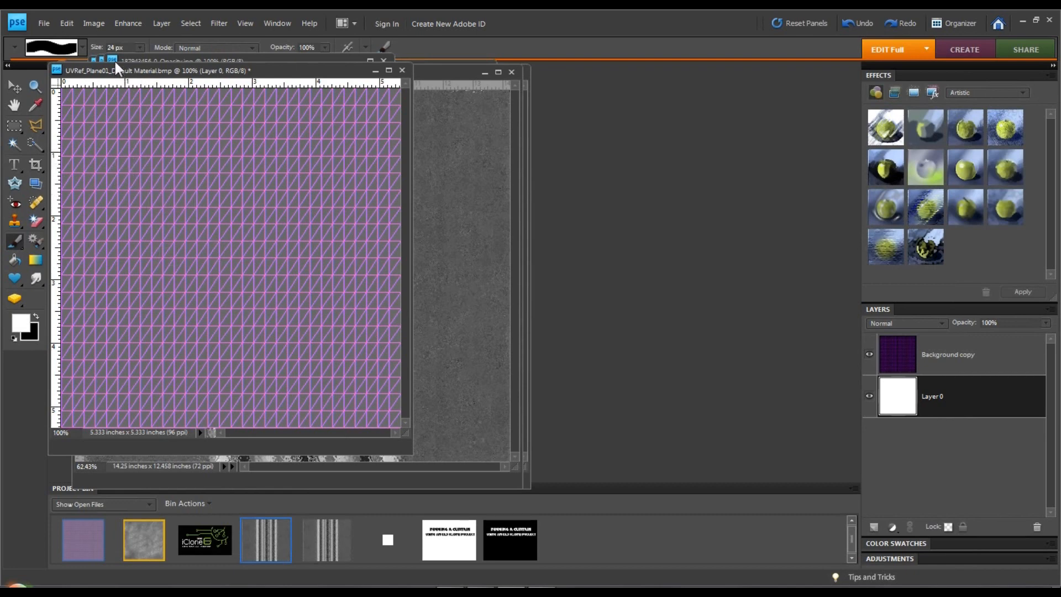
left_click(82, 46)
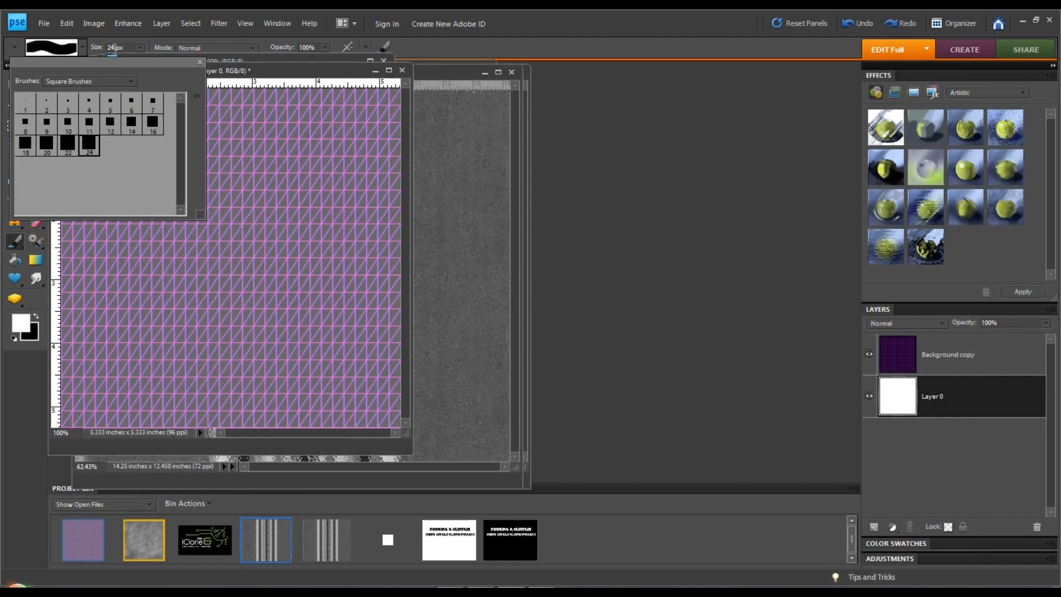
left_click(197, 62)
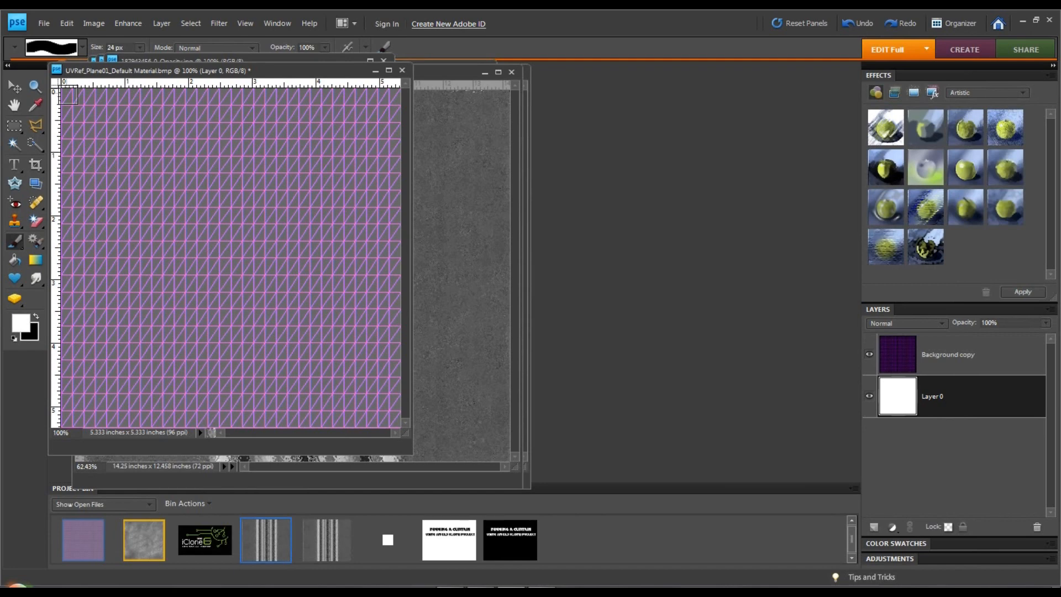
left_click(37, 317)
left_click(69, 95)
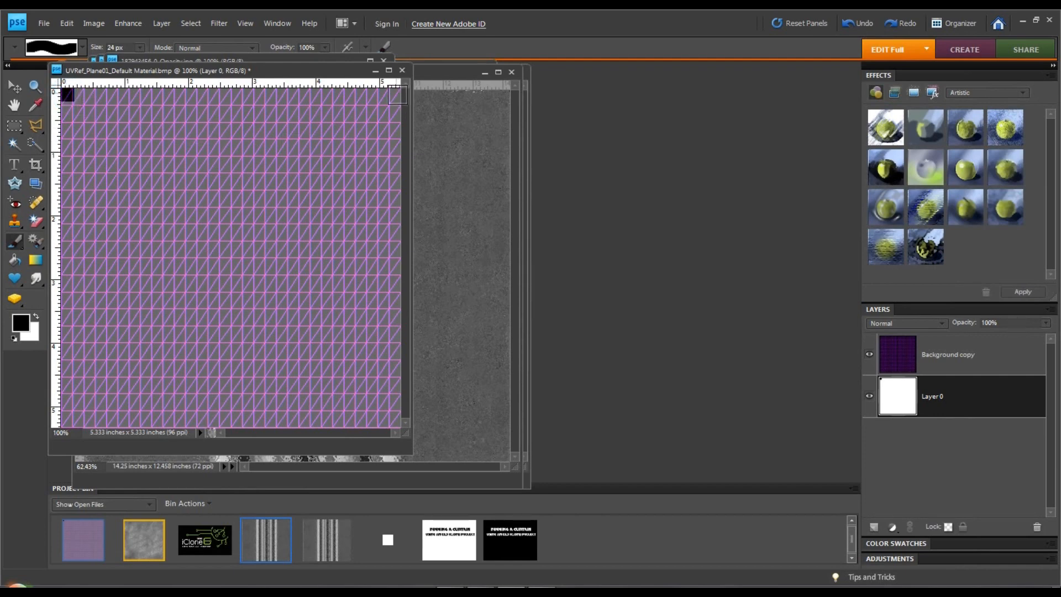
left_click(394, 94)
left_click(318, 94)
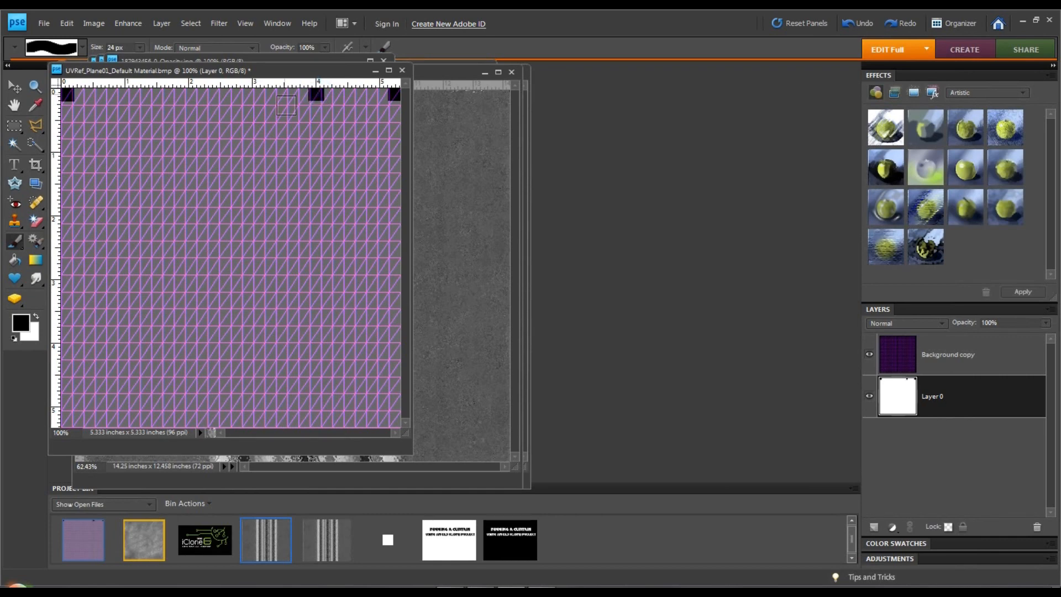
left_click(255, 94)
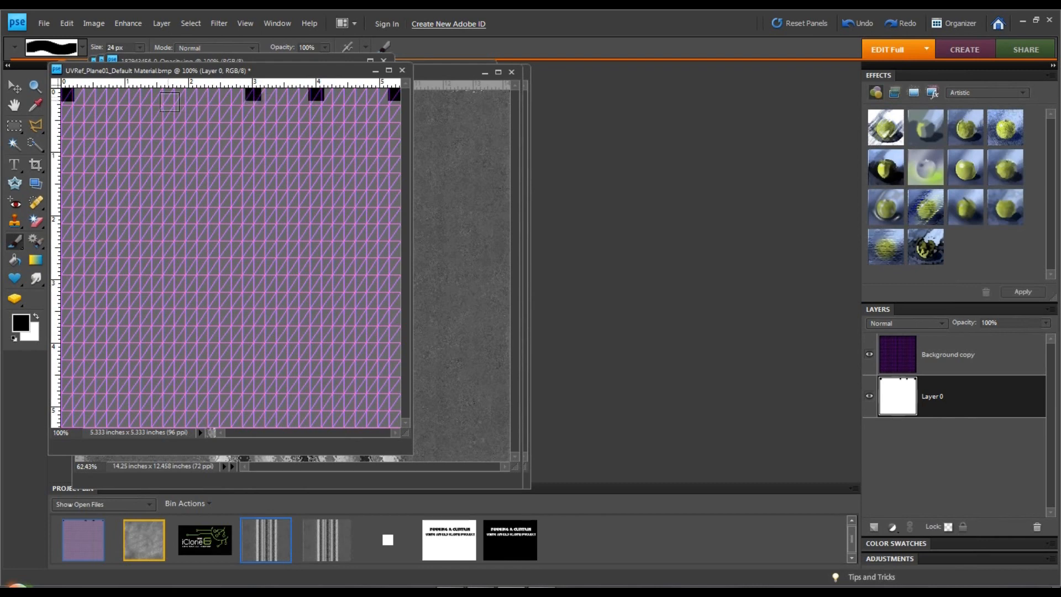
left_click(188, 94)
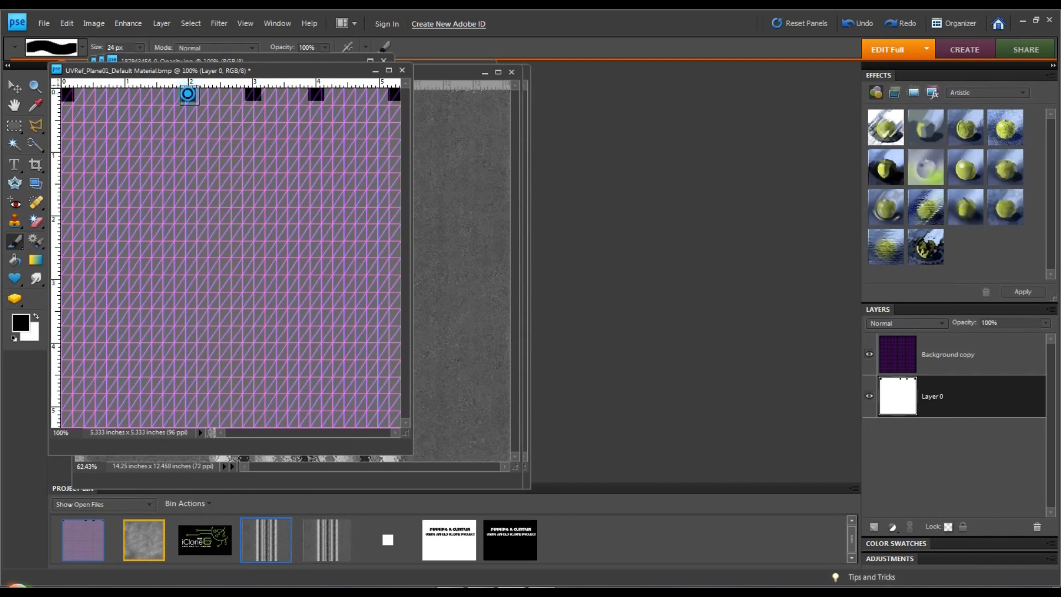
left_click(127, 95)
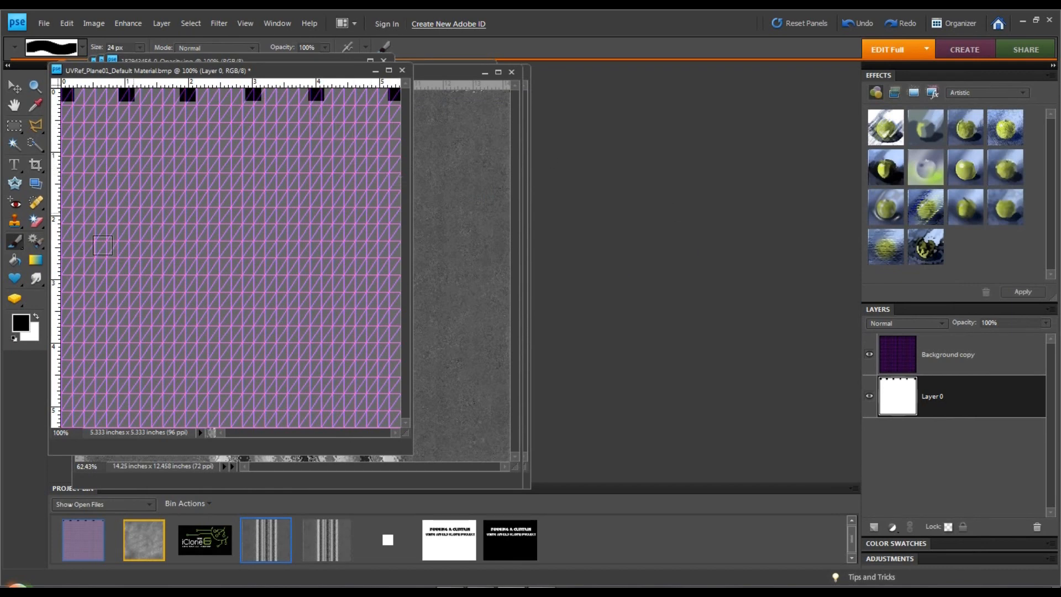
Step: Hide the Background copy layer and set up a JPEG save into the 0_Weight Maps folder on DATADRIVE2 (F:)
left_click(868, 355)
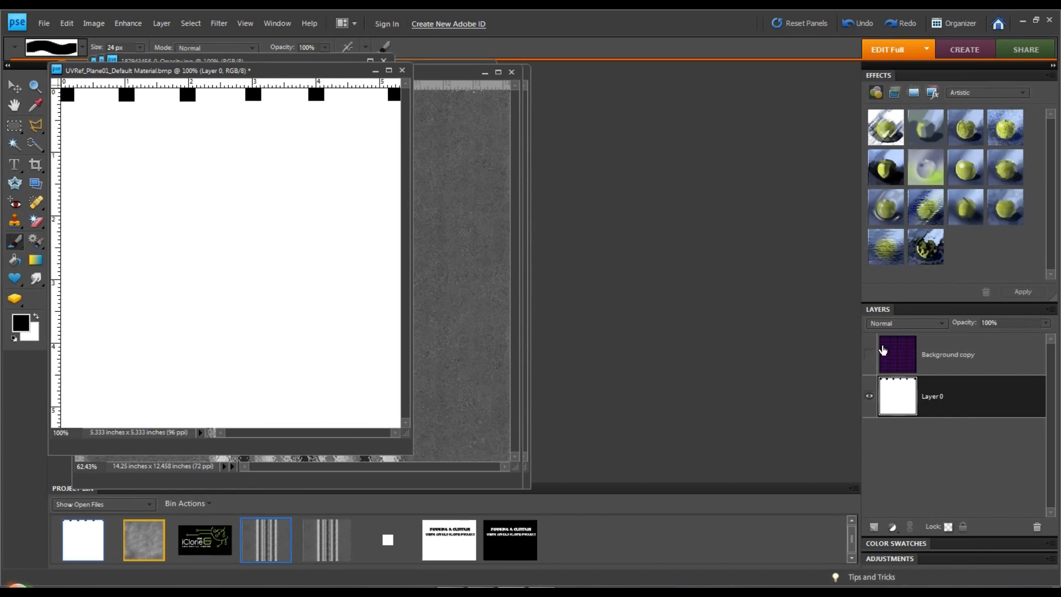
left_click(44, 23)
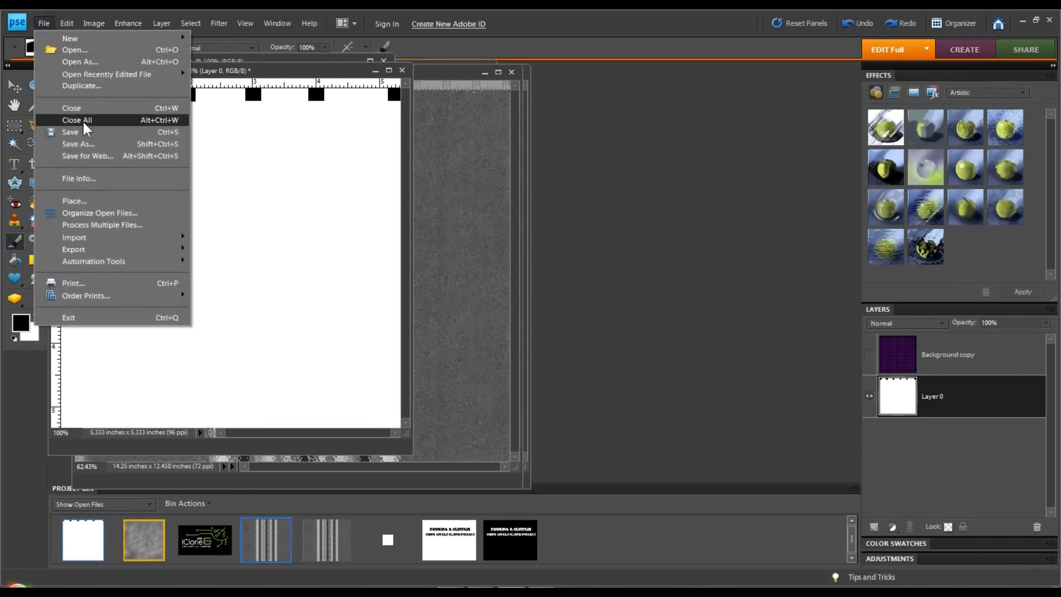
left_click(77, 143)
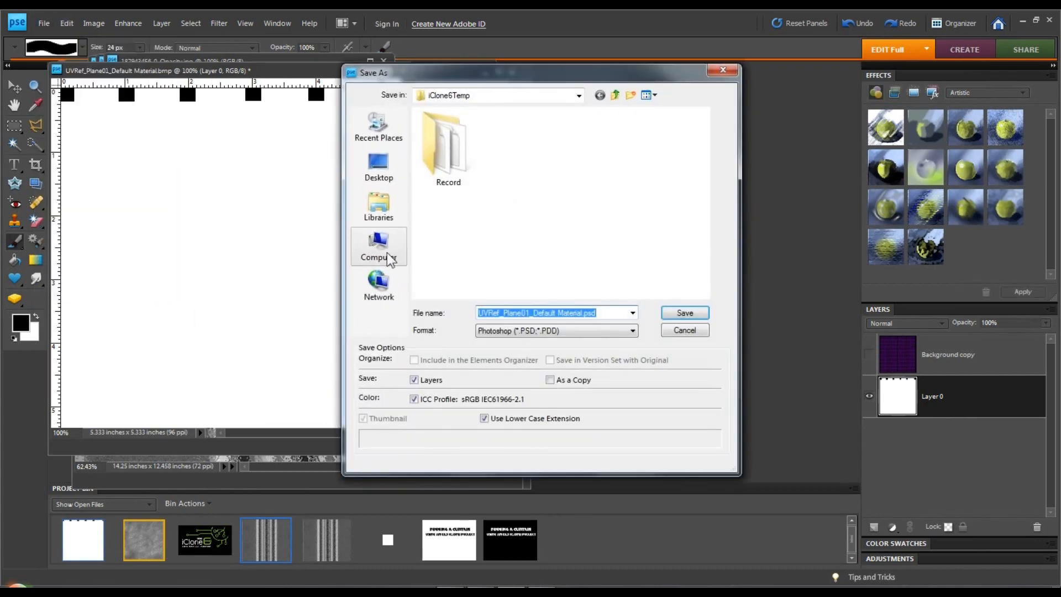
left_click(389, 259)
double_click(488, 241)
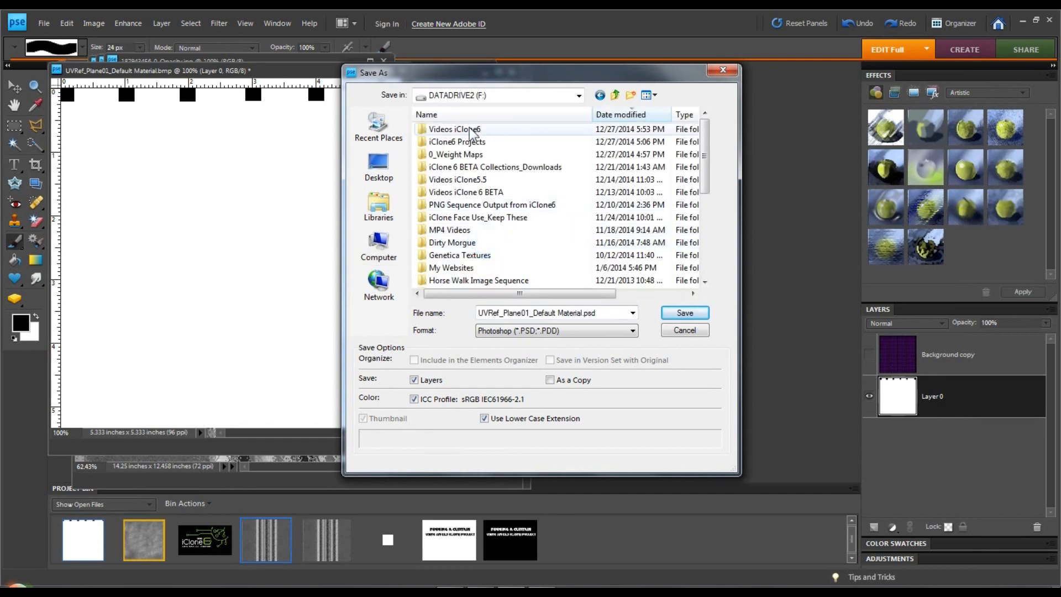
left_click(456, 156)
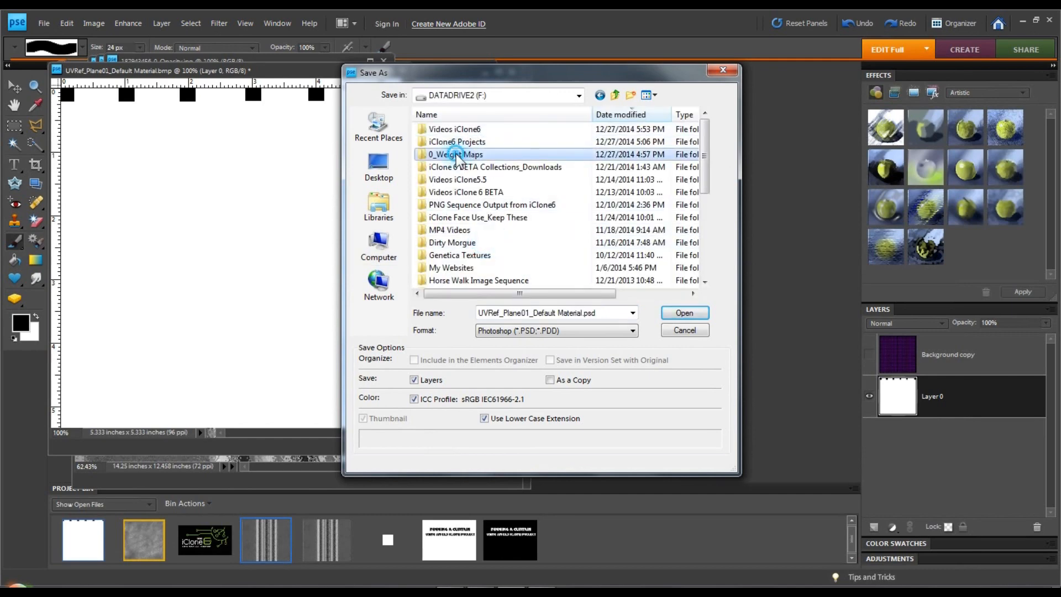
double_click(457, 155)
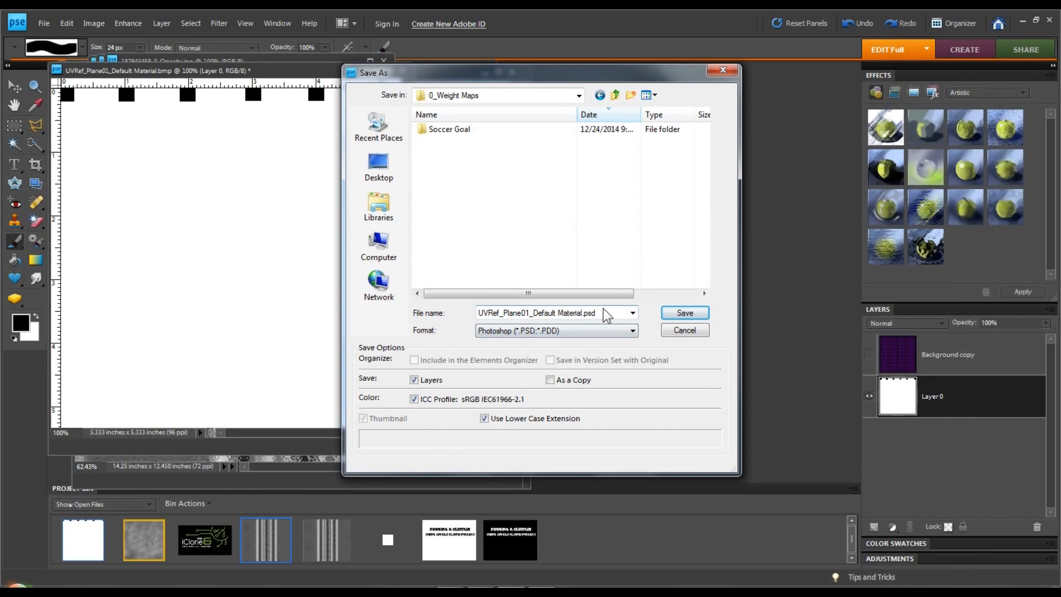
left_click(584, 330)
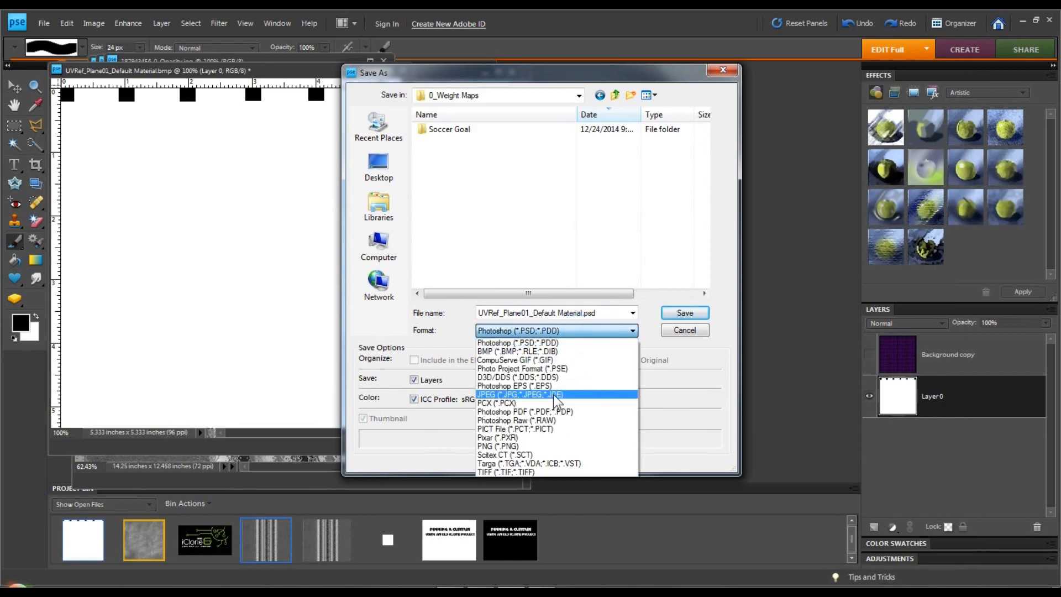
left_click(554, 395)
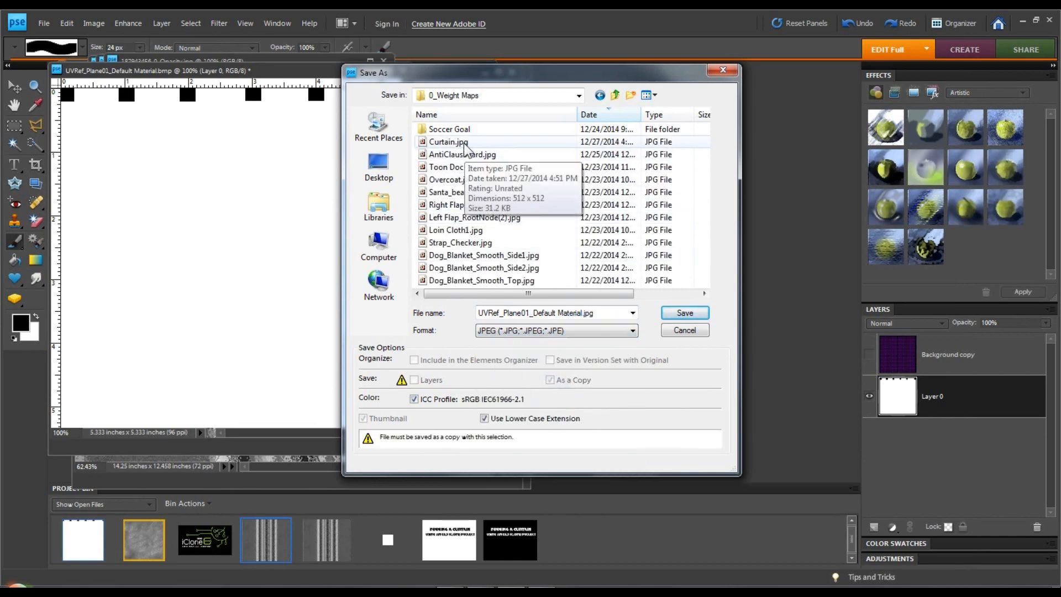
Step: Save the weight map over the existing Curtain.jpg, using maximum JPEG quality 12 and the Baseline ("Standard") format
left_click(465, 145)
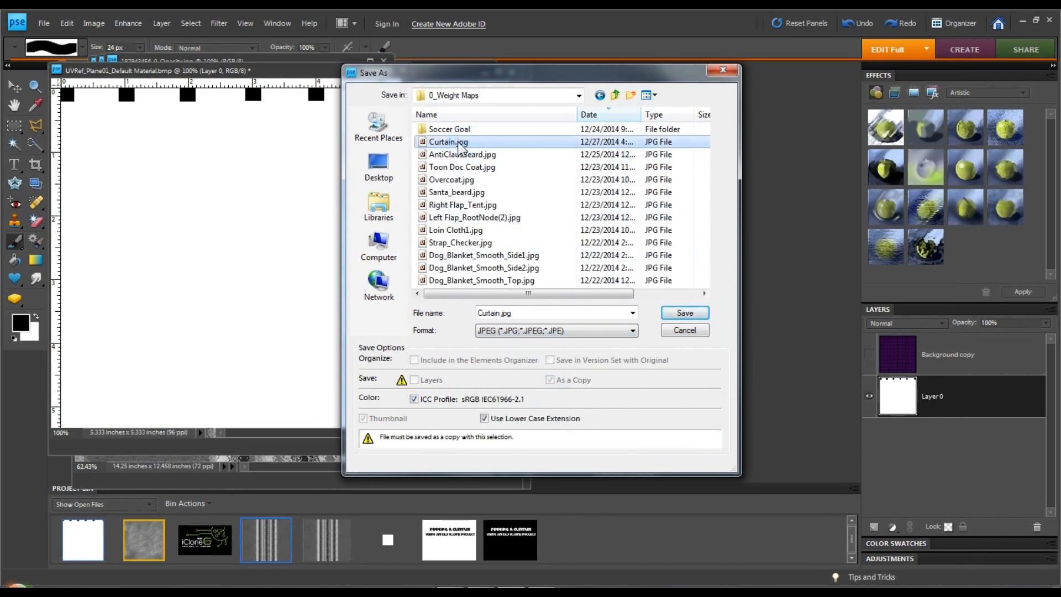
left_click(648, 95)
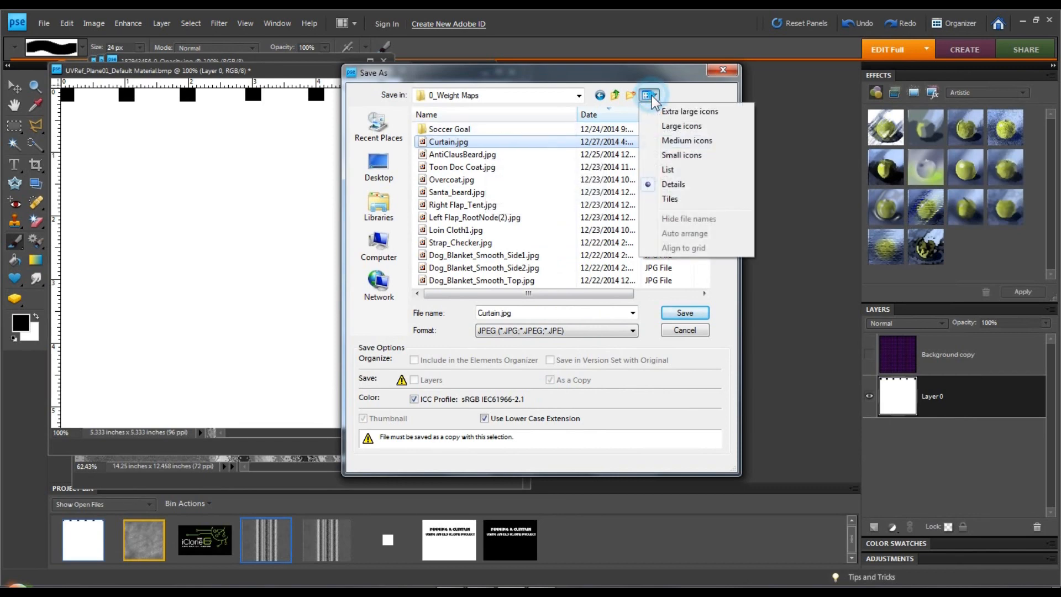
left_click(679, 126)
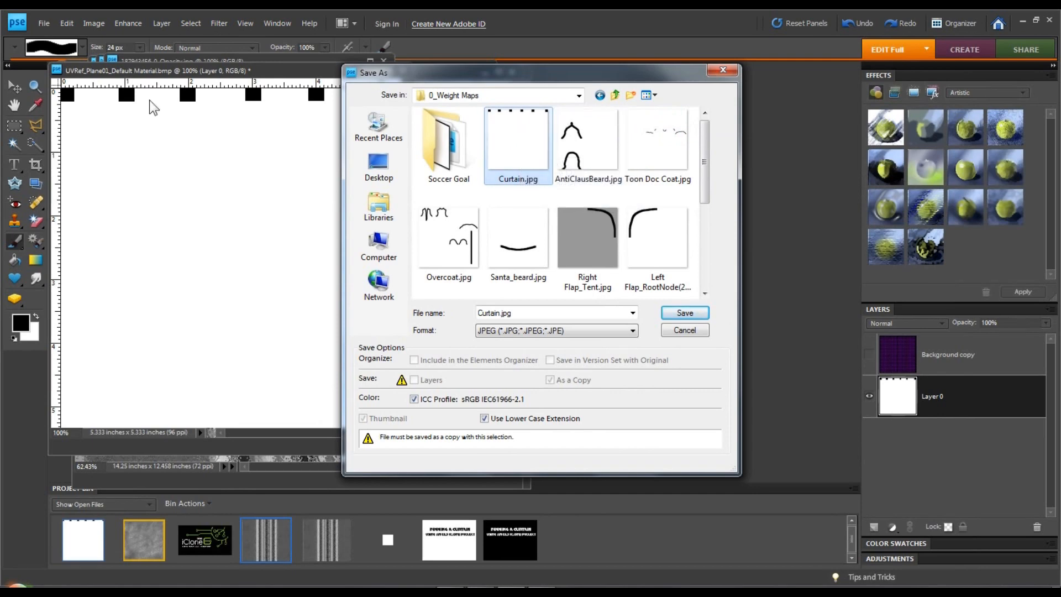
left_click_drag(443, 73, 517, 77)
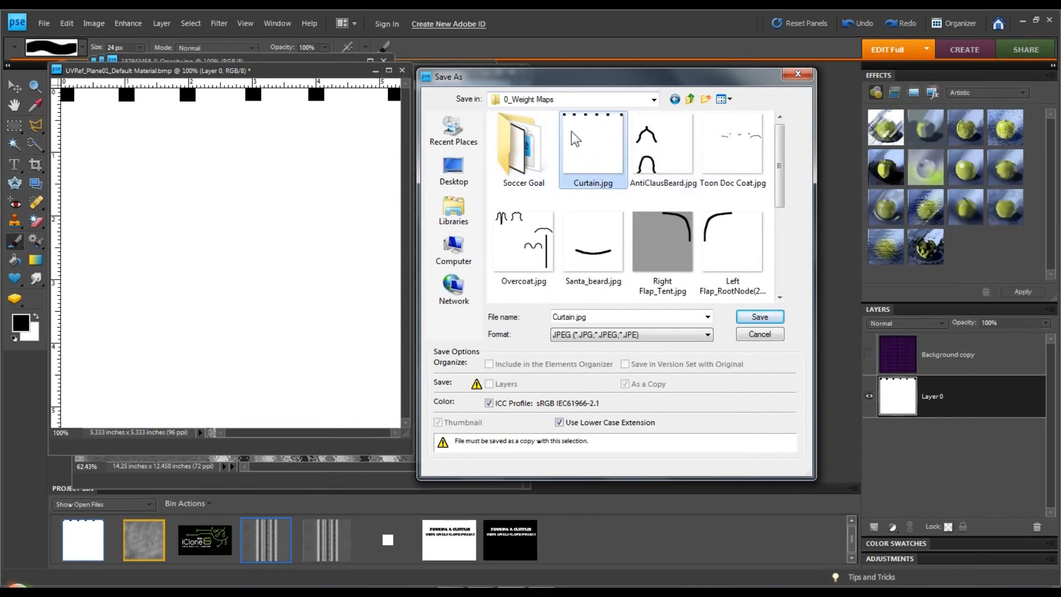
left_click(754, 315)
left_click(509, 236)
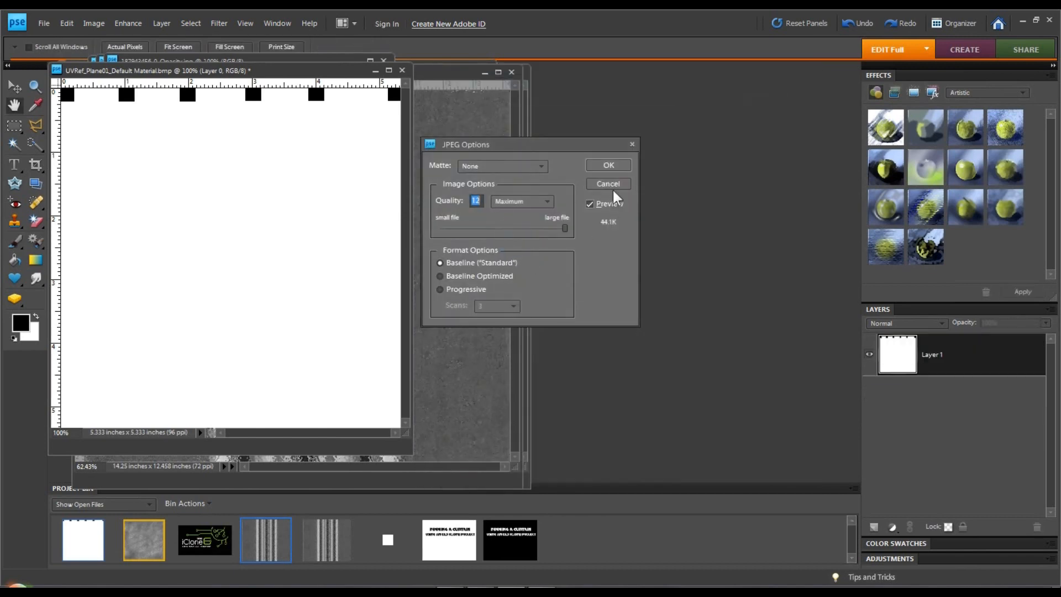
left_click(610, 166)
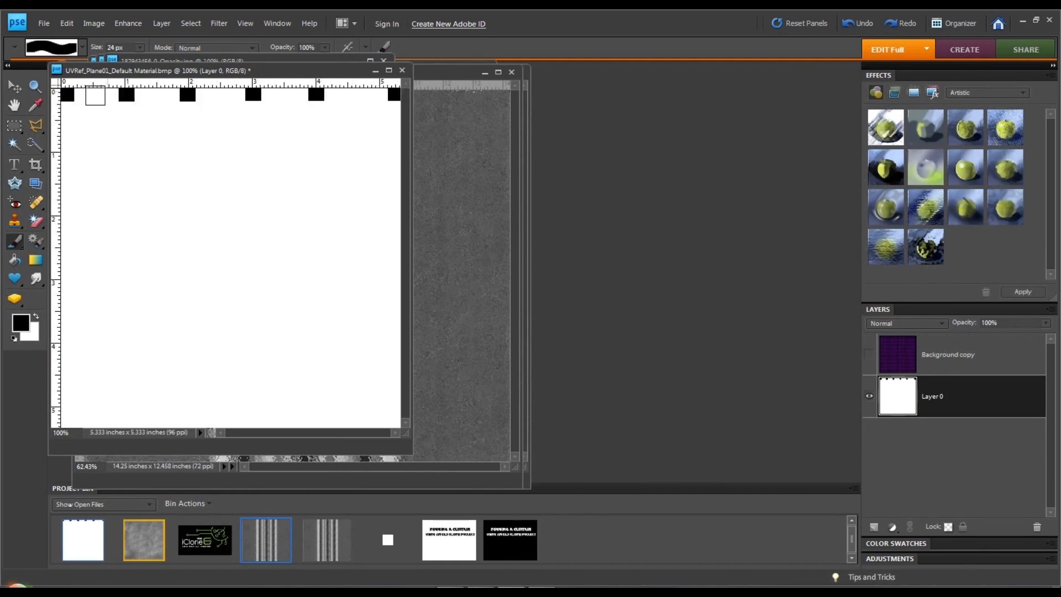
Step: Switch to the iClone 6 project and play the simulation to test the left curtain without its weight map, then stop it
mouse_move(447, 591)
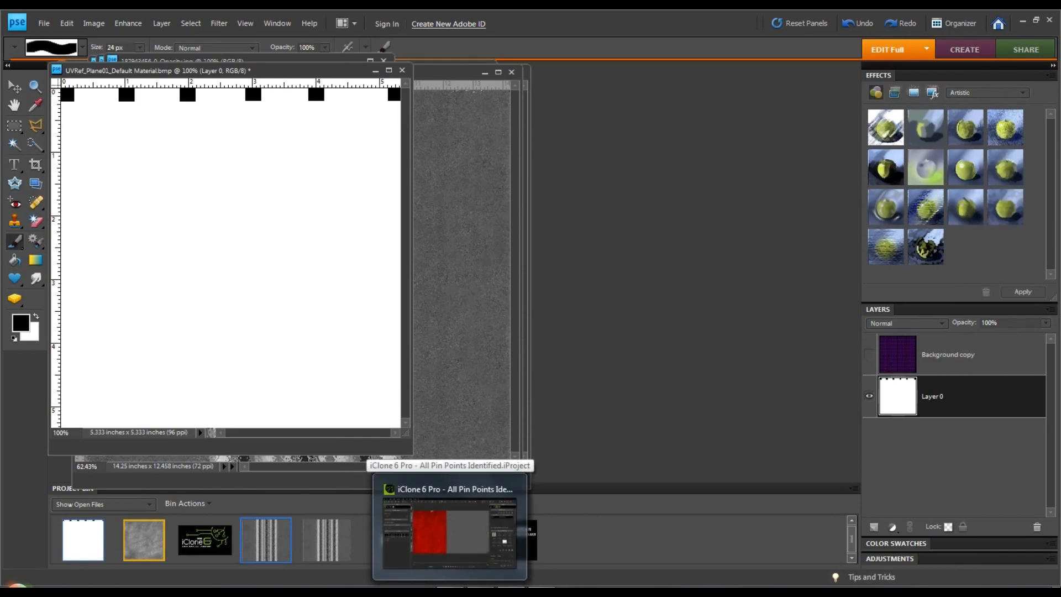
left_click(449, 532)
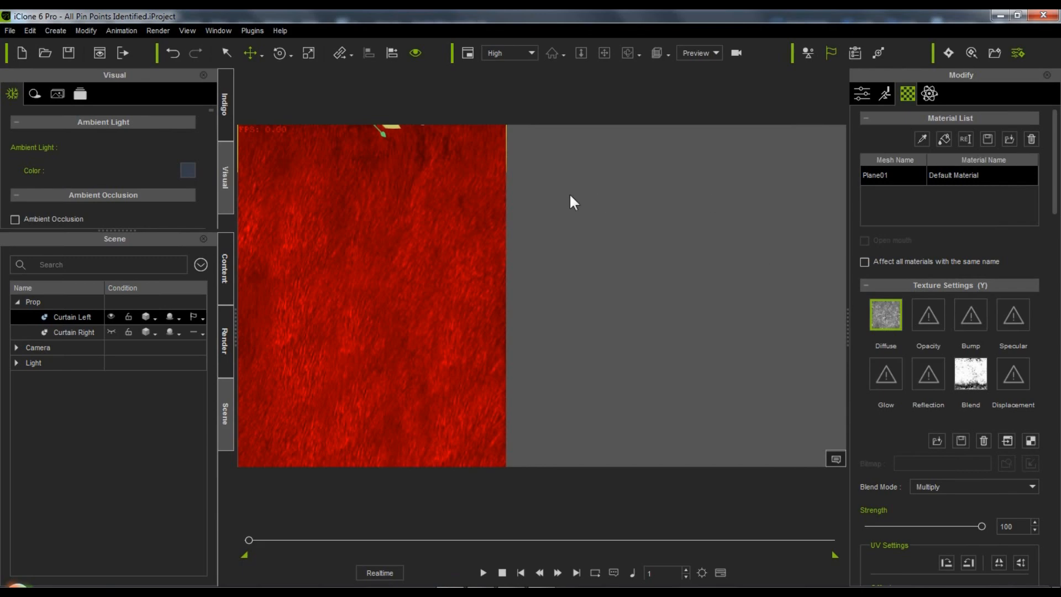
left_click(484, 572)
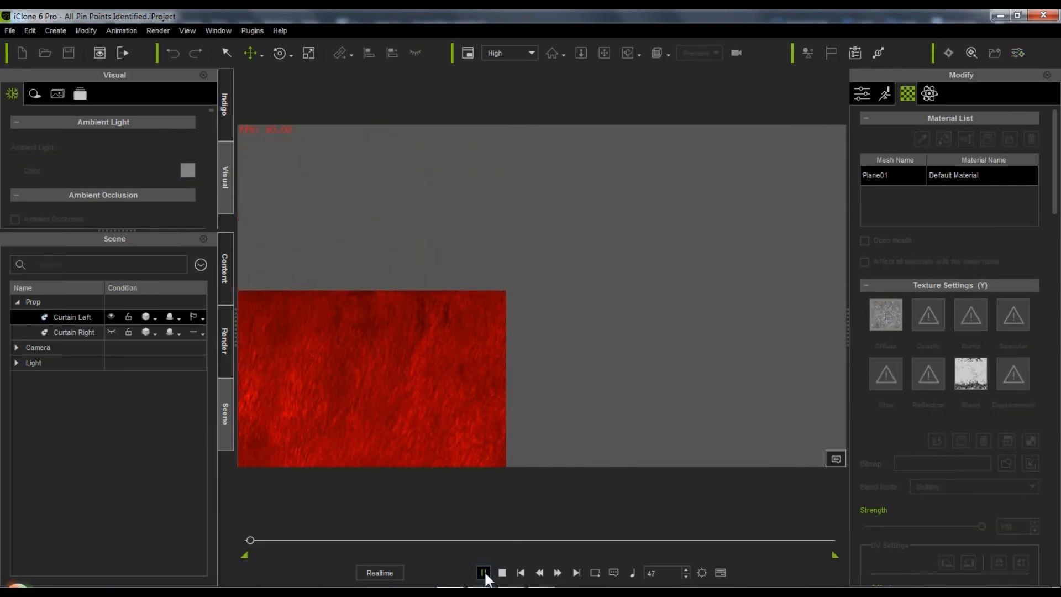
left_click(501, 573)
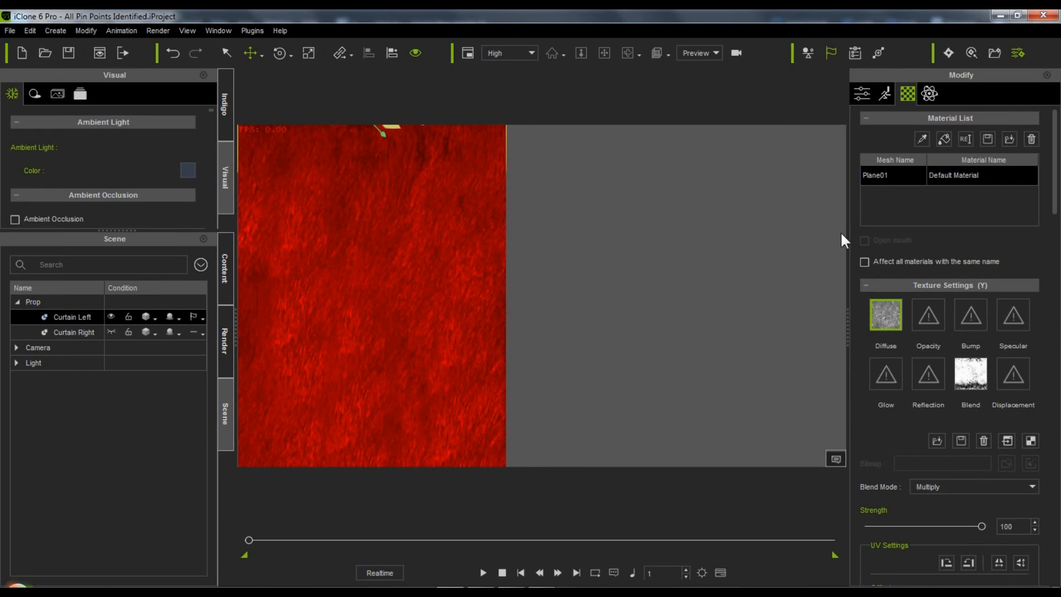
Step: Open the weight map editor from the left curtain's PhysX soft cloth settings
left_click(931, 94)
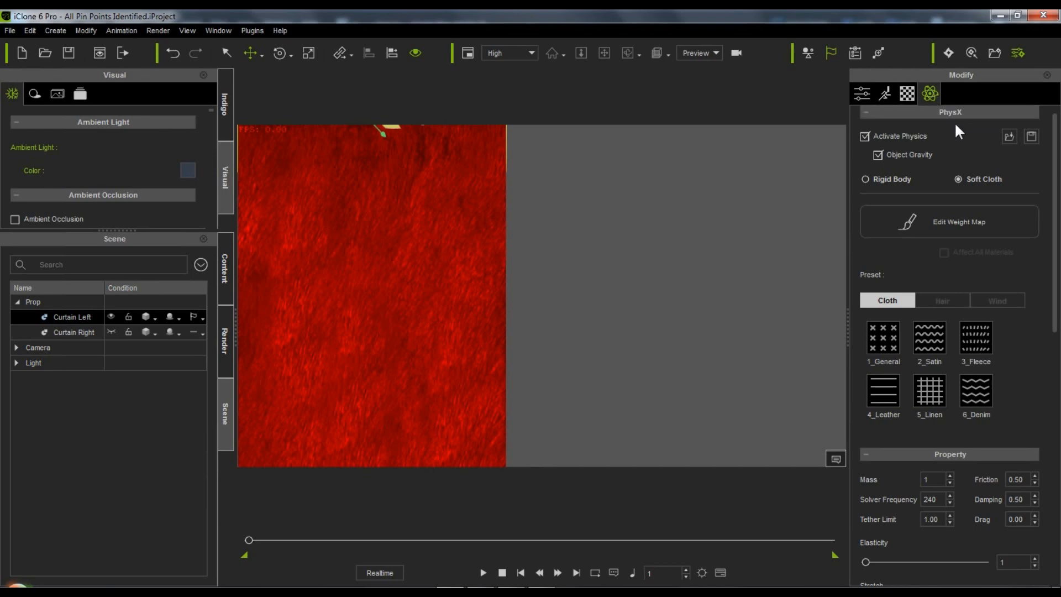
left_click(906, 95)
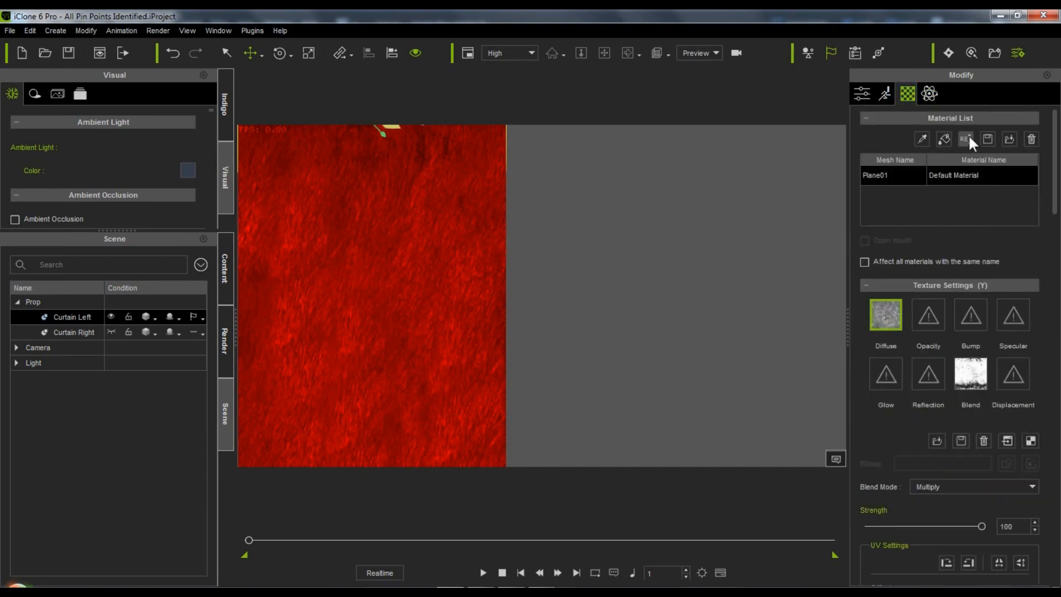
left_click(935, 91)
left_click(948, 226)
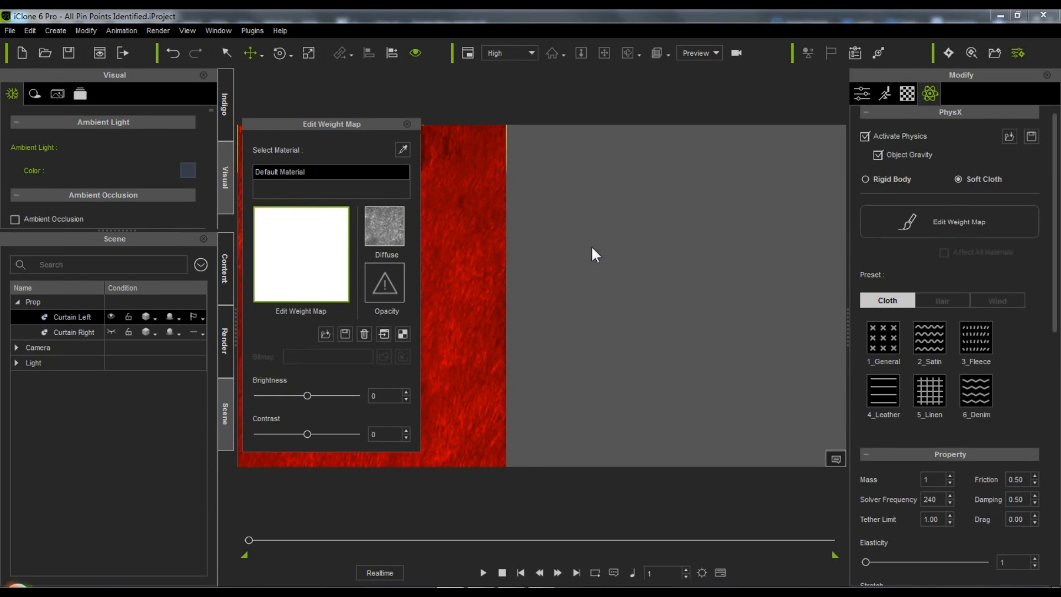
Step: Rename the left curtain's Default Material to Curtain
left_click(904, 93)
left_click(998, 175)
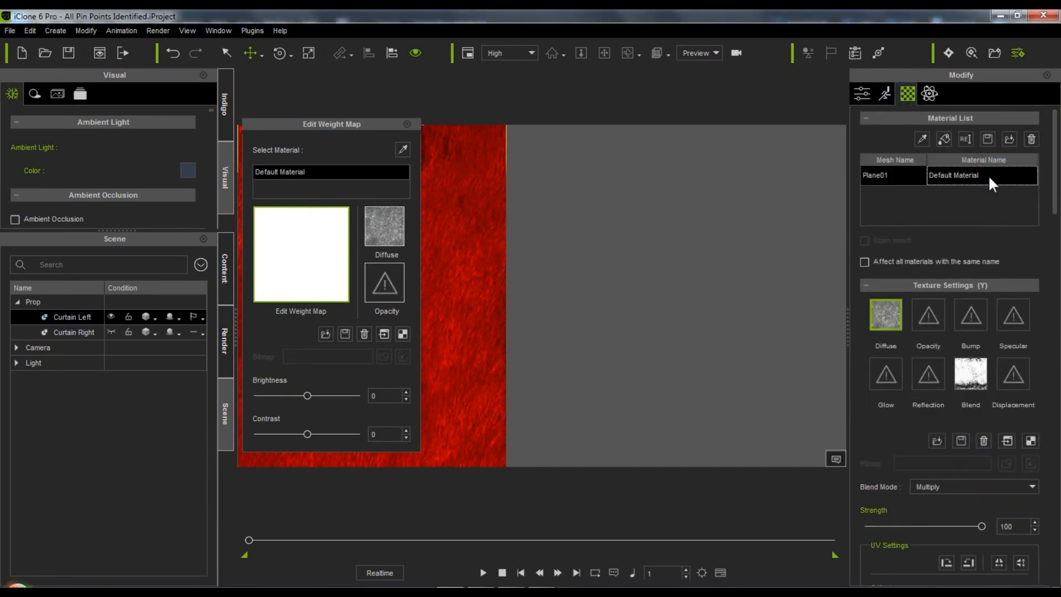
left_click(966, 139)
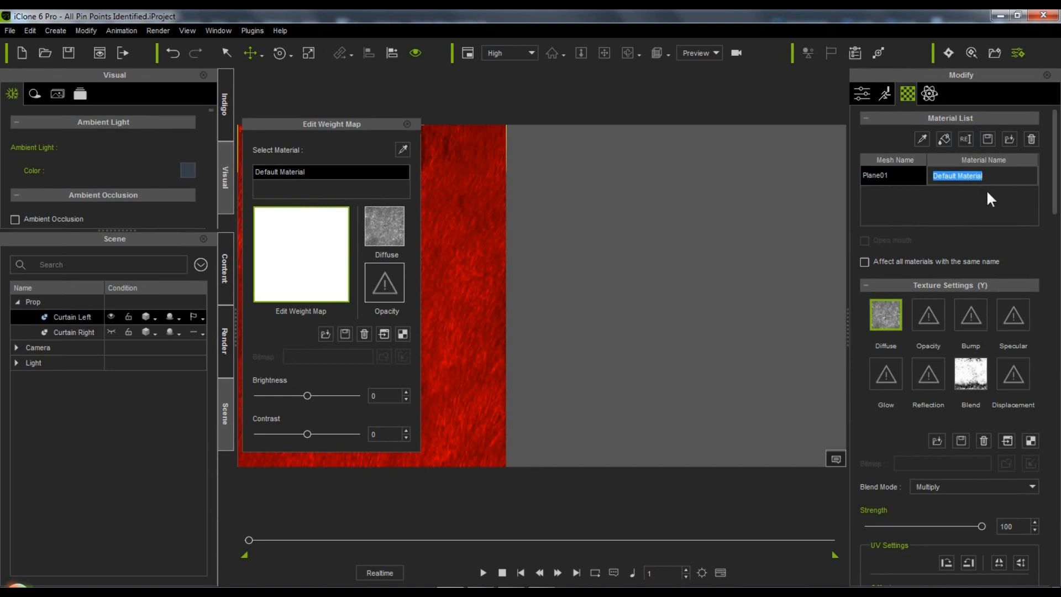
type("Curtain")
key("Return")
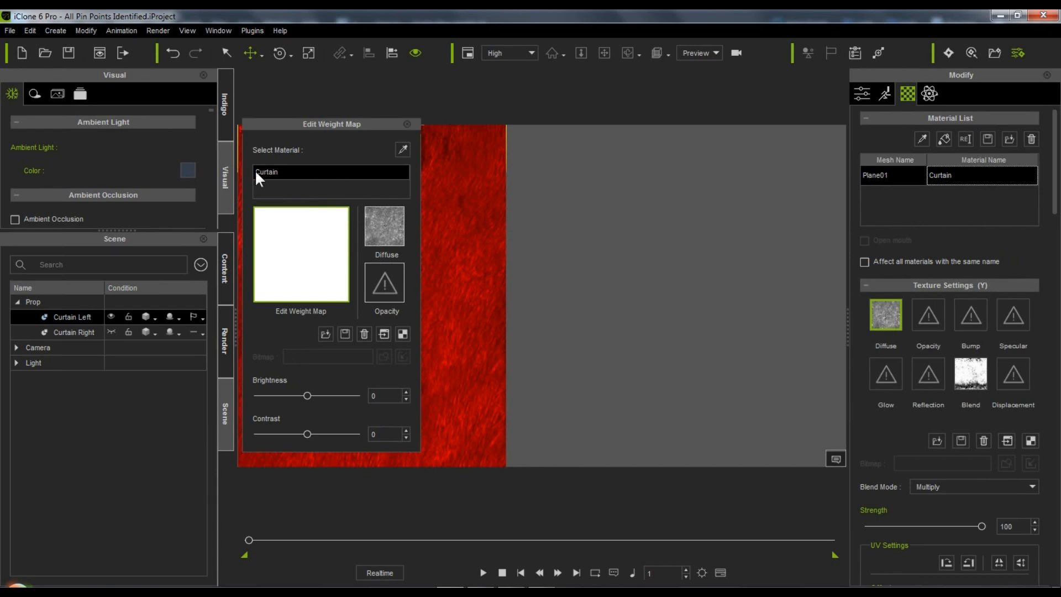
Step: Load Curtain.jpg from the 0_Weight Maps folder as the weight map of the Curtain material
left_click(325, 334)
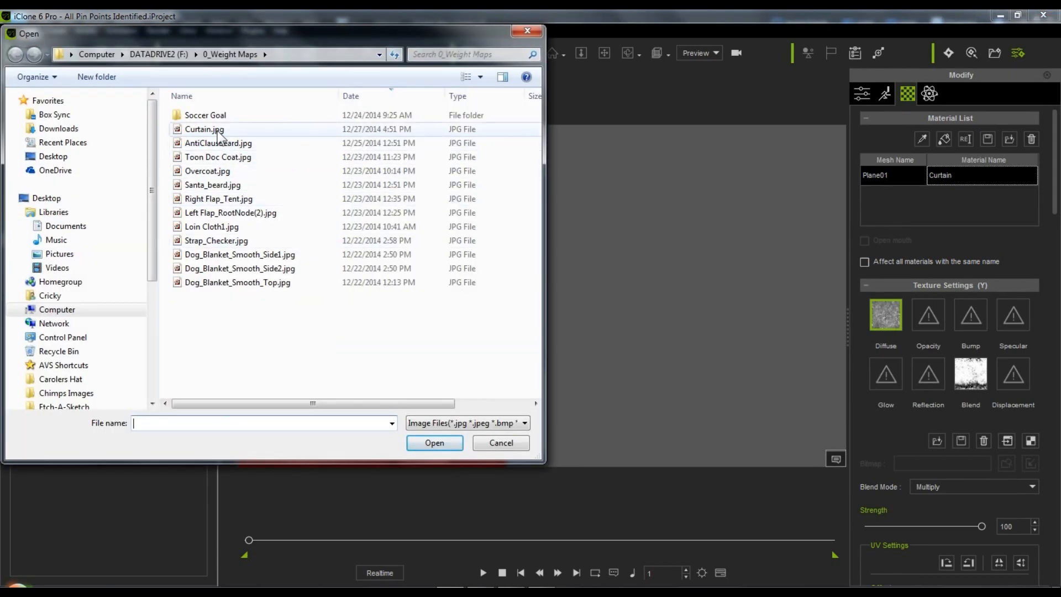
left_click(217, 131)
left_click(471, 78)
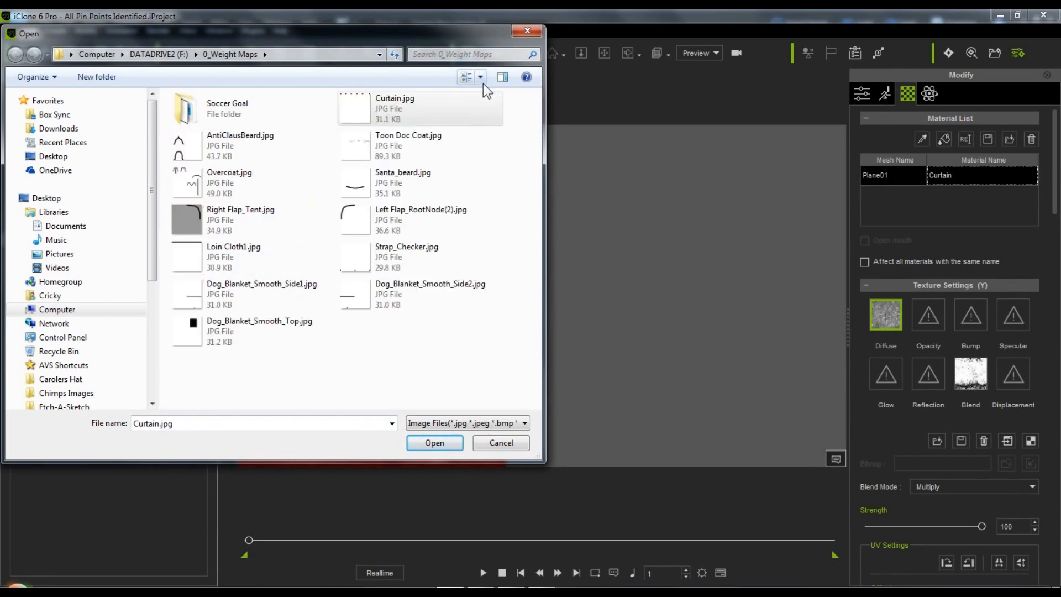
left_click(400, 113)
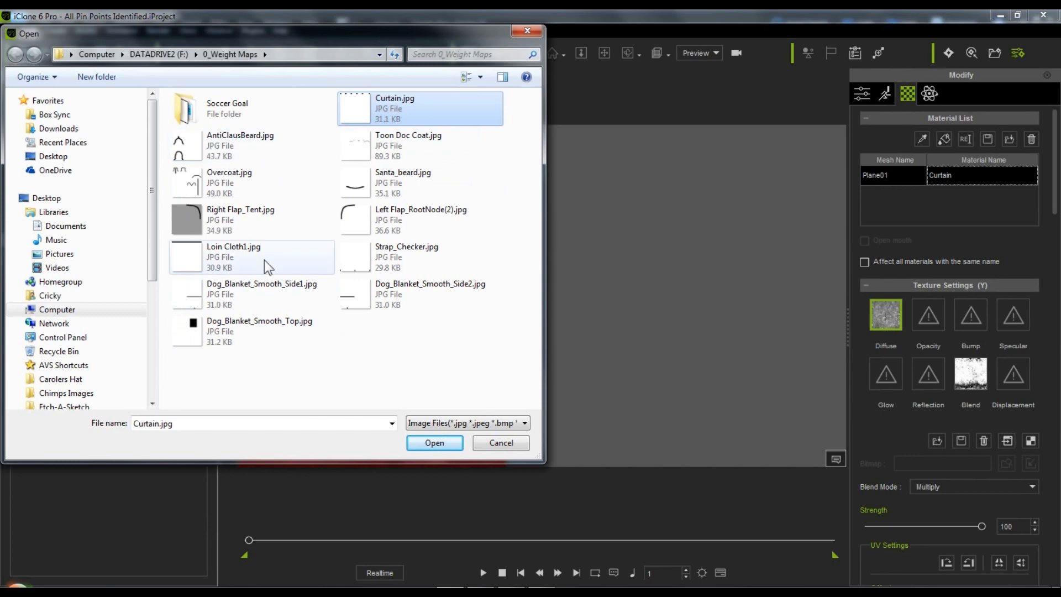
left_click(434, 442)
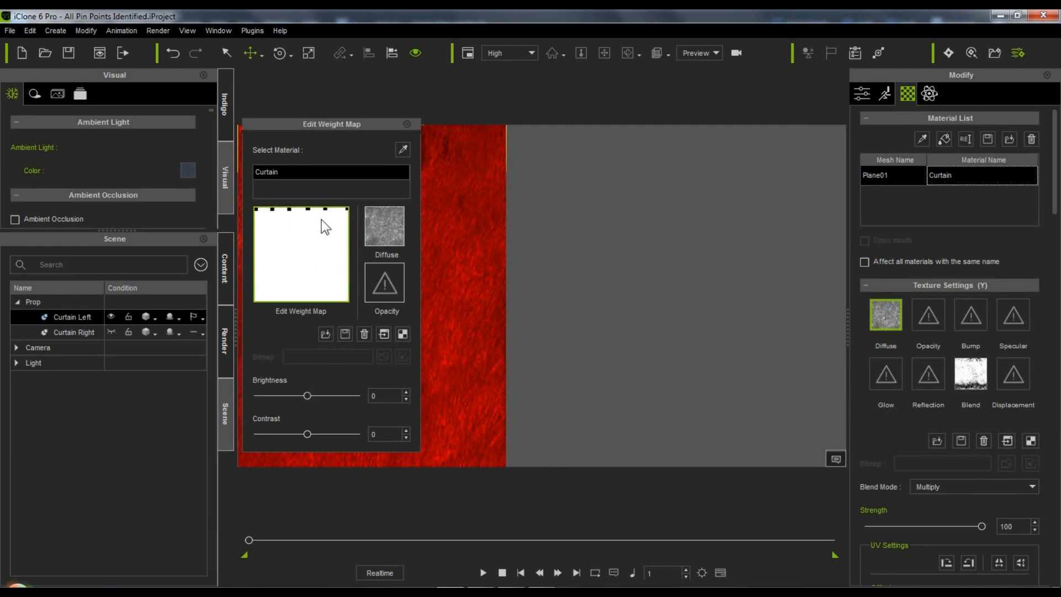
Step: Move the weight map editor clear of the viewport, and play and stop the simulation to check the pinned curtain
left_click_drag(362, 125, 168, 119)
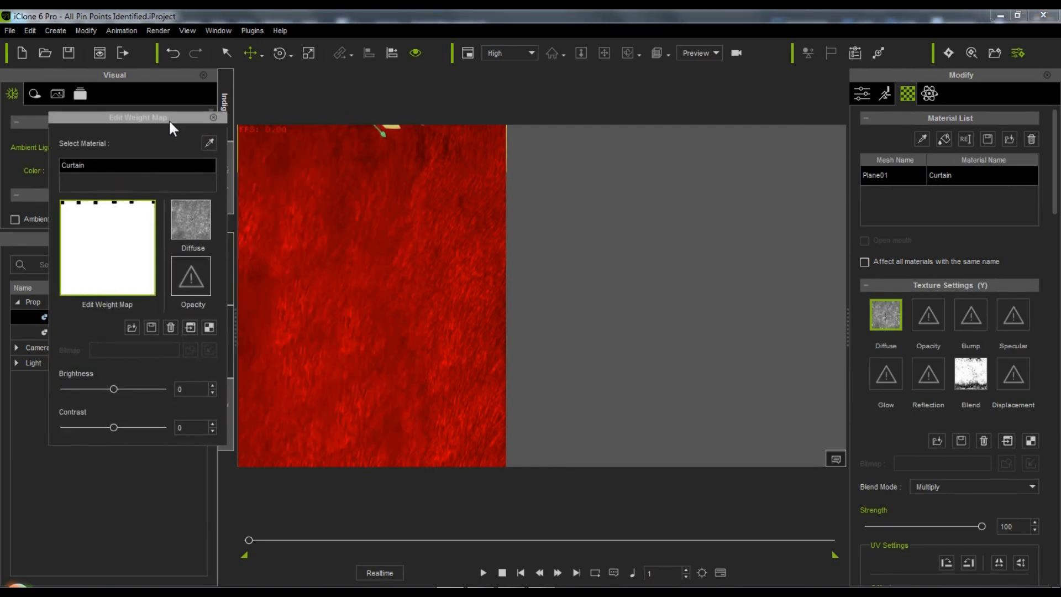
left_click(482, 573)
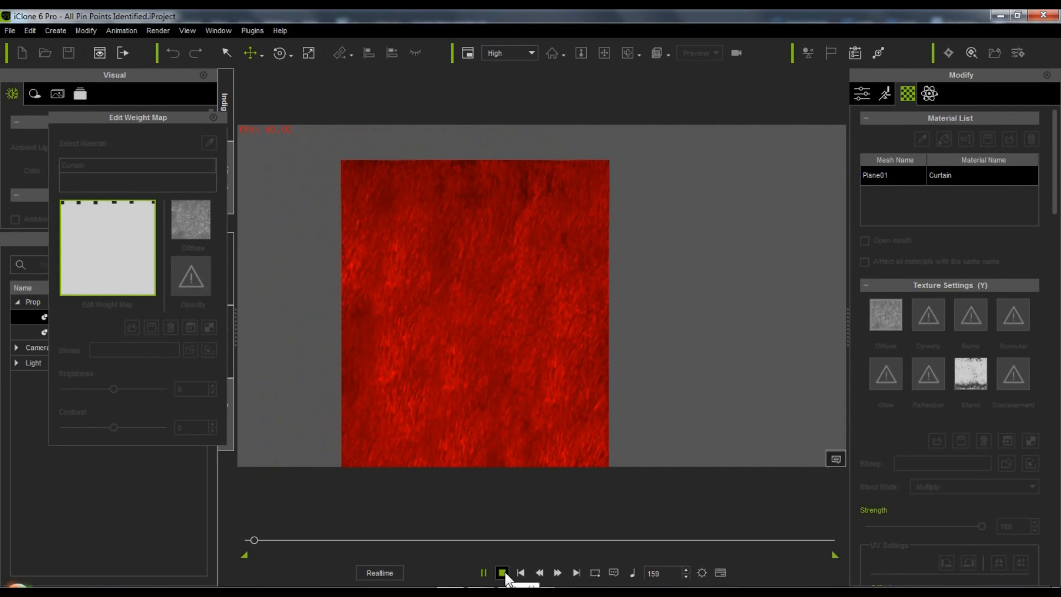
left_click(503, 572)
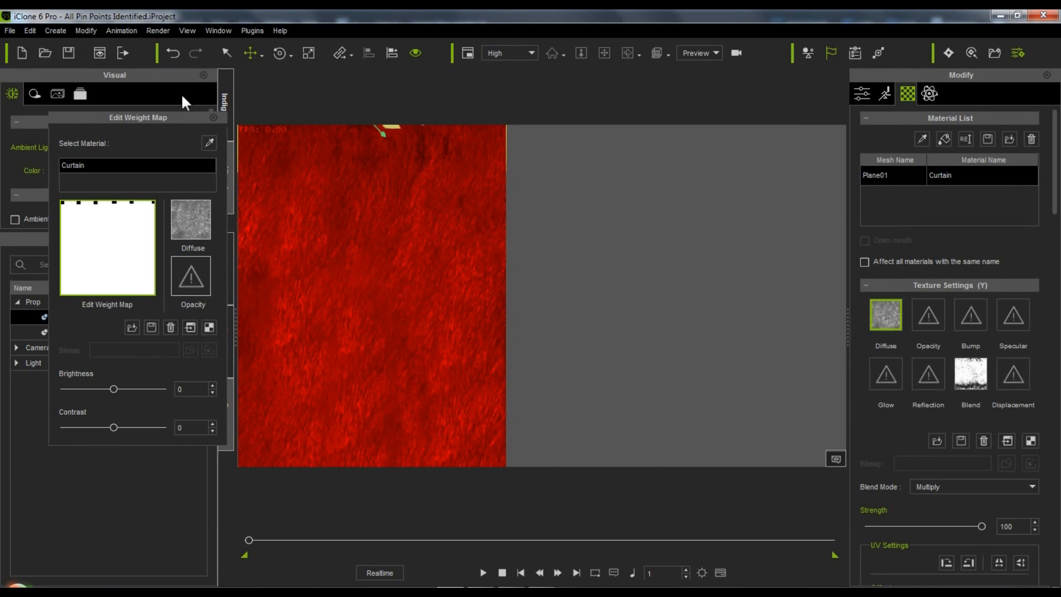
Step: Select Curtain Left in the scene and remove its existing animation
left_click_drag(182, 117, 354, 128)
left_click(81, 317)
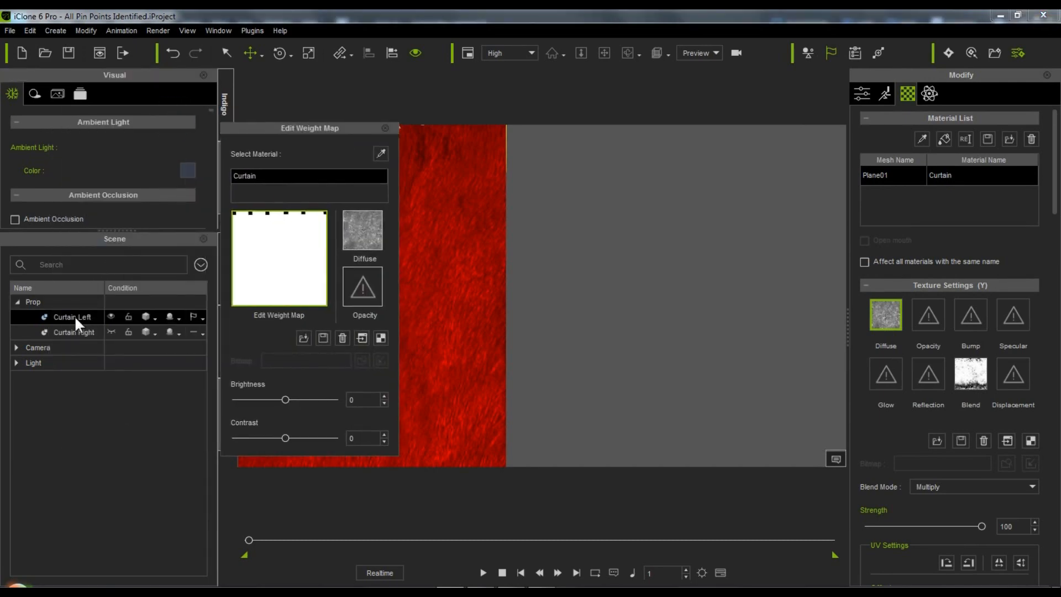
left_click(123, 30)
left_click(143, 256)
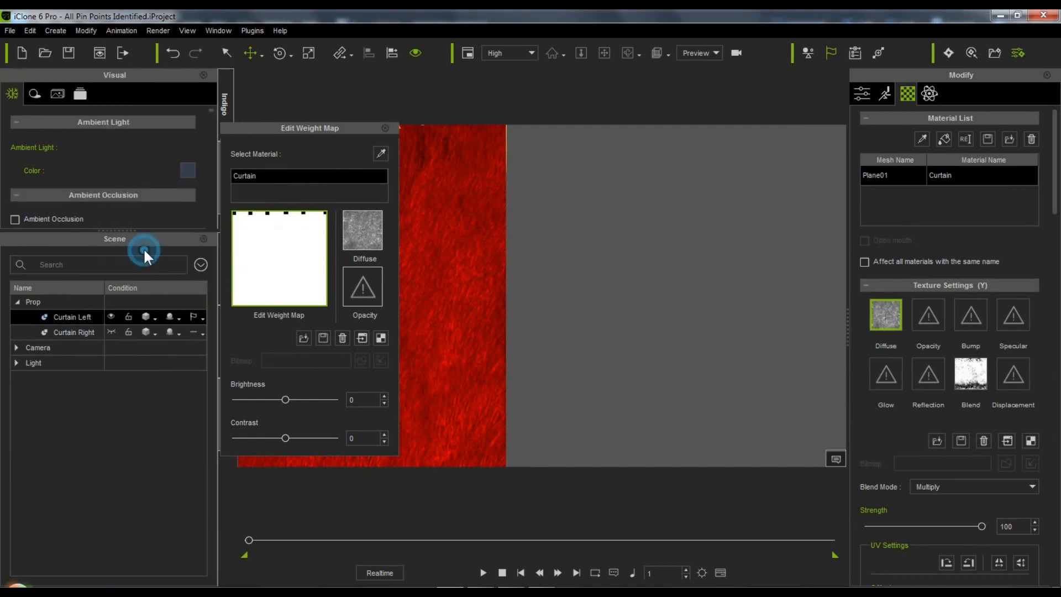
Step: Move the weight map editor off the viewport, then play and stop the simulation to check the left curtain
left_click_drag(350, 127, 172, 148)
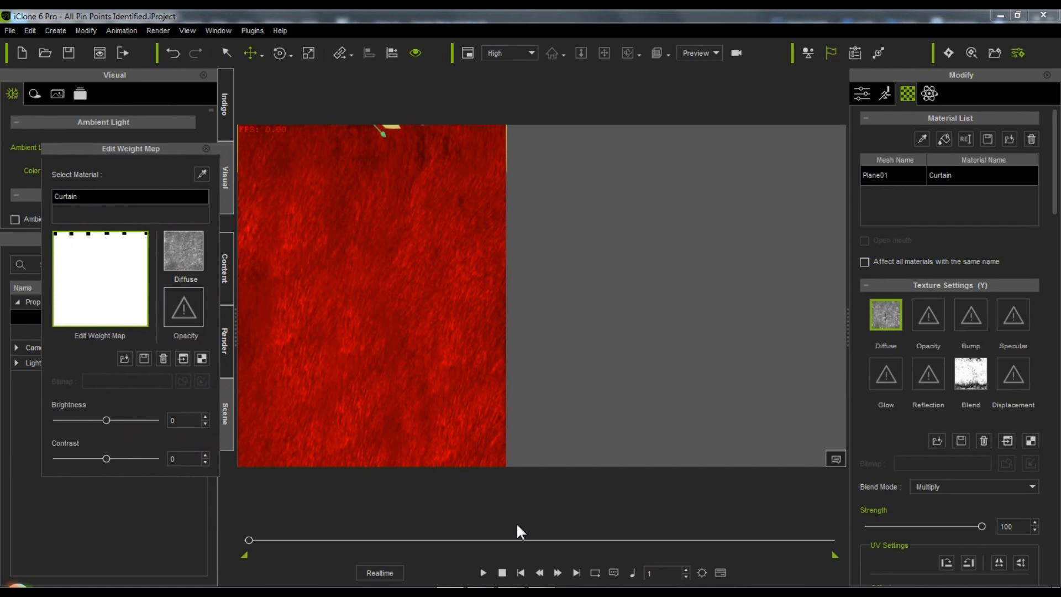
left_click(485, 570)
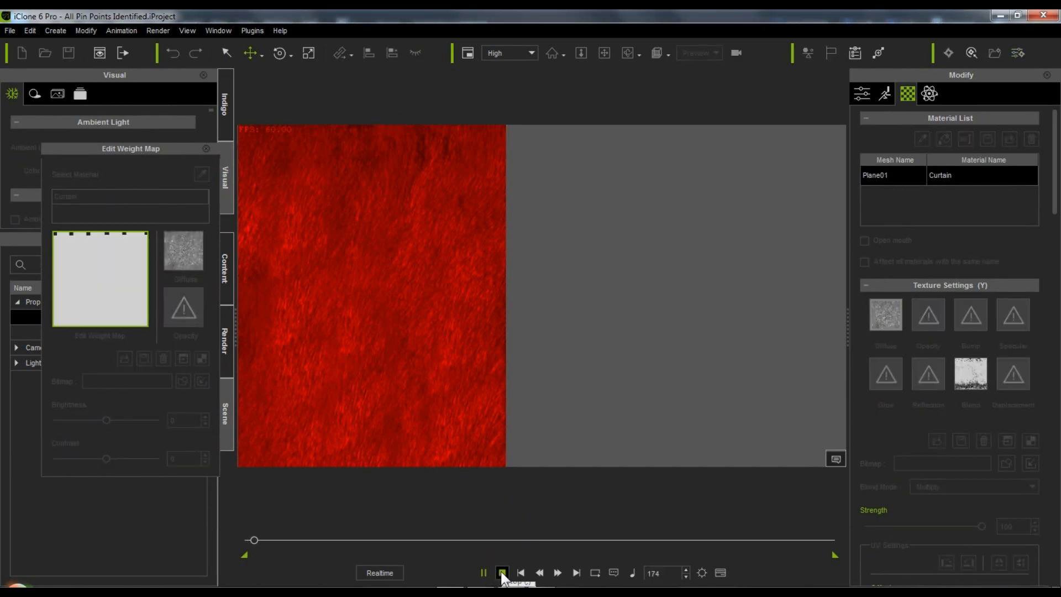
left_click(501, 573)
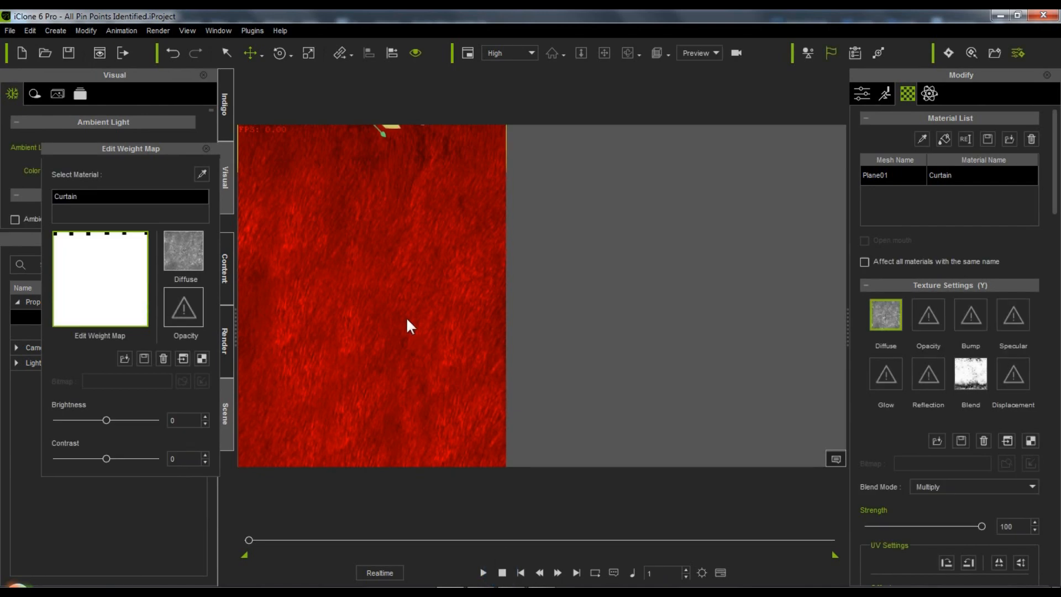
left_click(121, 31)
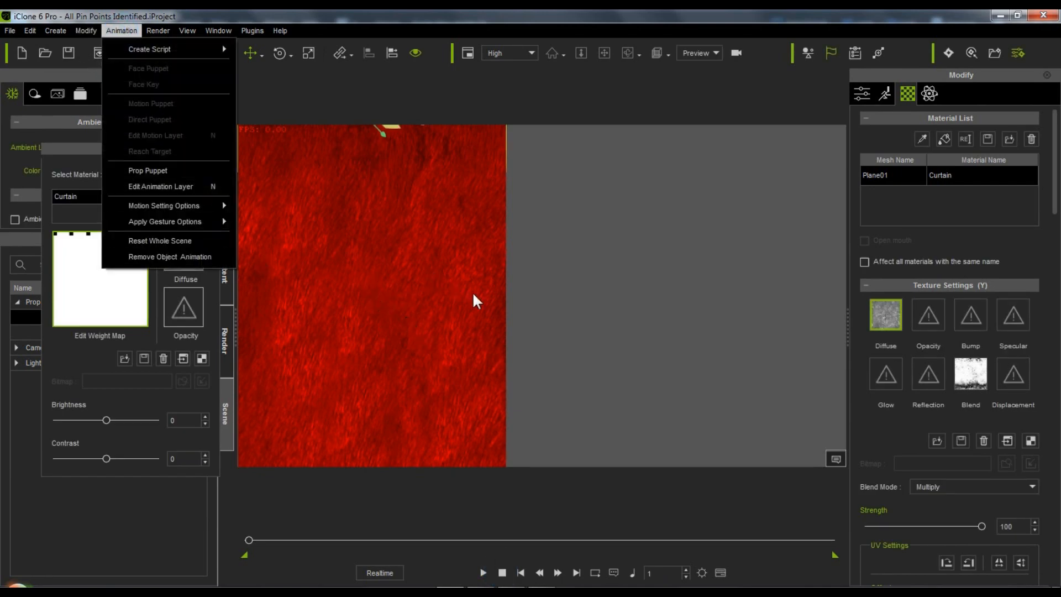
left_click(417, 252)
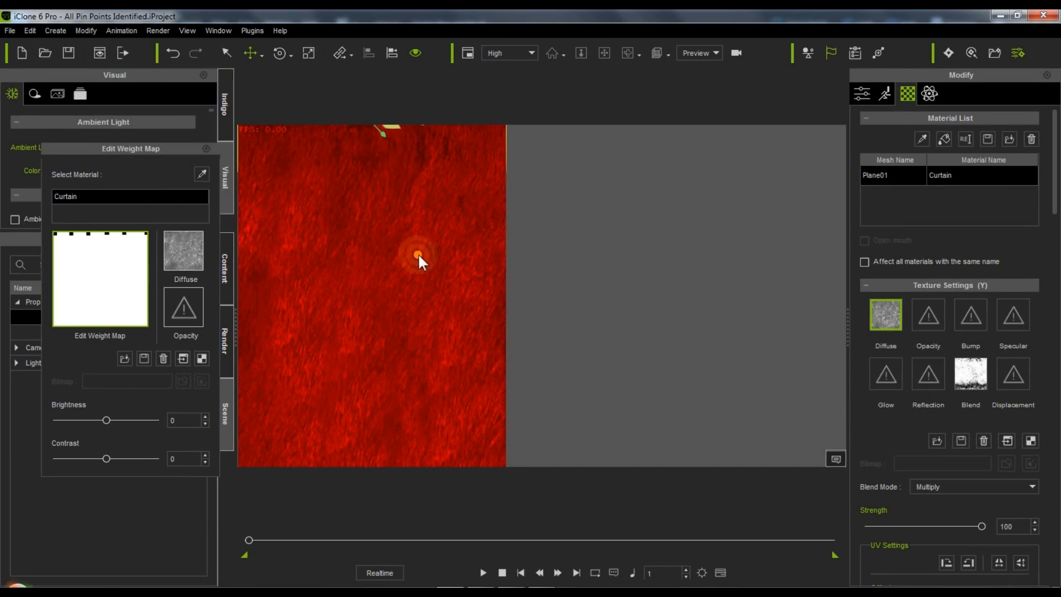
right_click(418, 254)
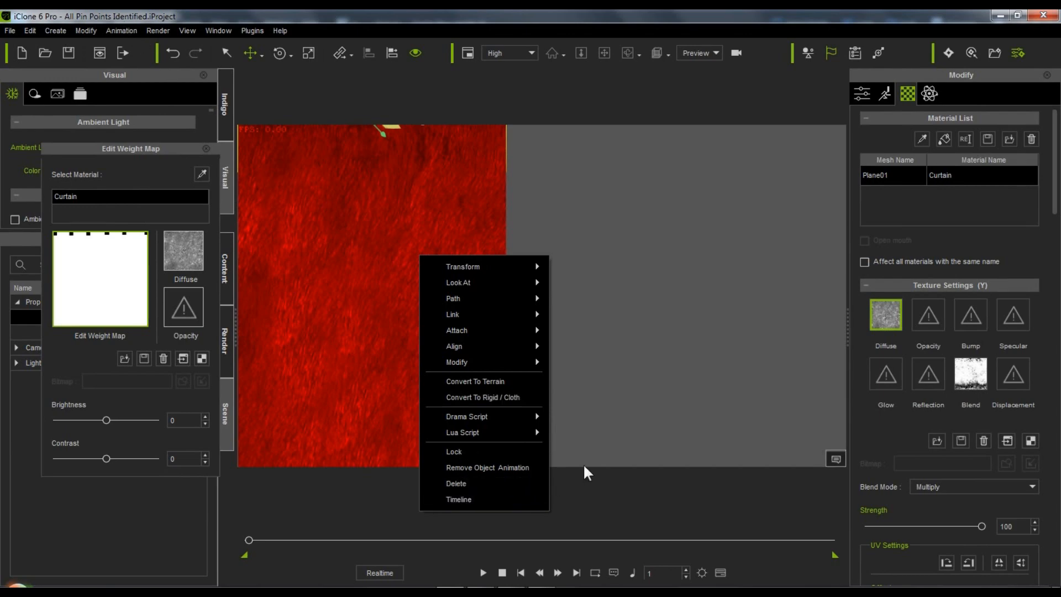
left_click(612, 471)
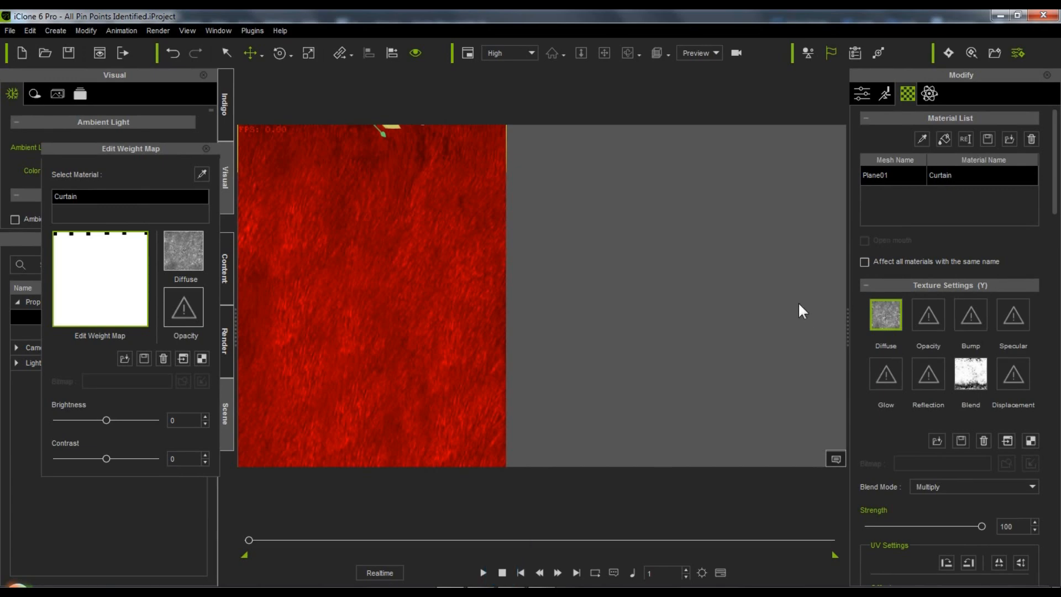
Step: Try the 1_General cloth preset in the left curtain's PhysX settings and test it by playing and stopping the simulation
left_click(931, 94)
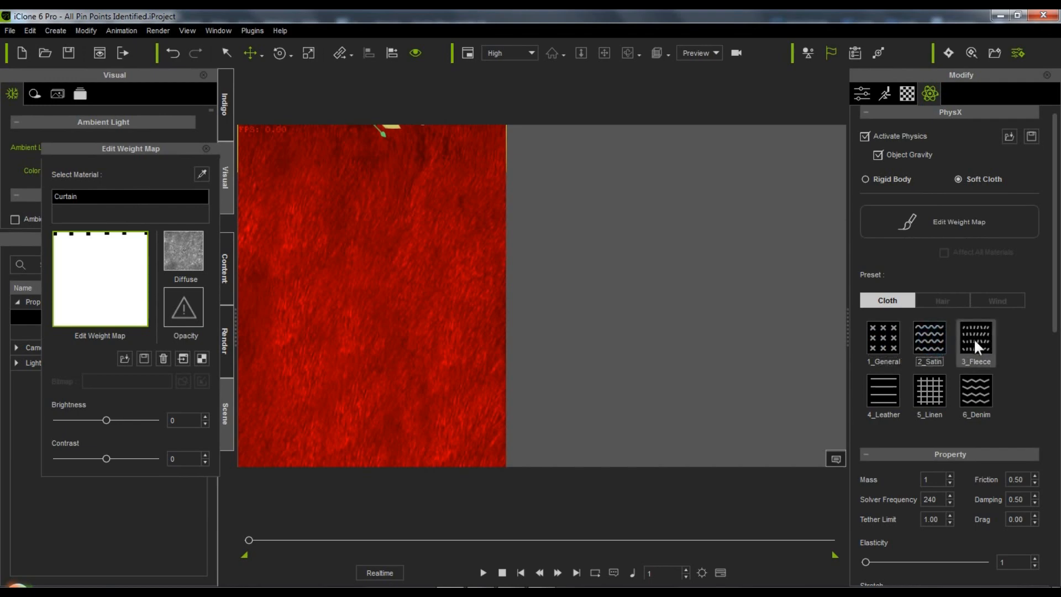
left_click(895, 388)
left_click(928, 395)
left_click(977, 390)
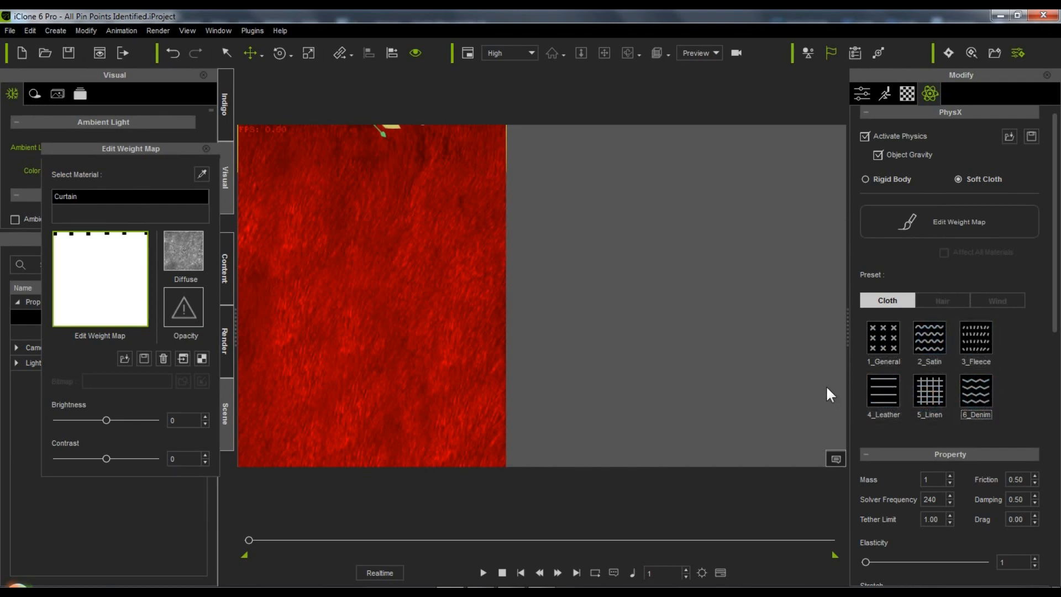
left_click(877, 343)
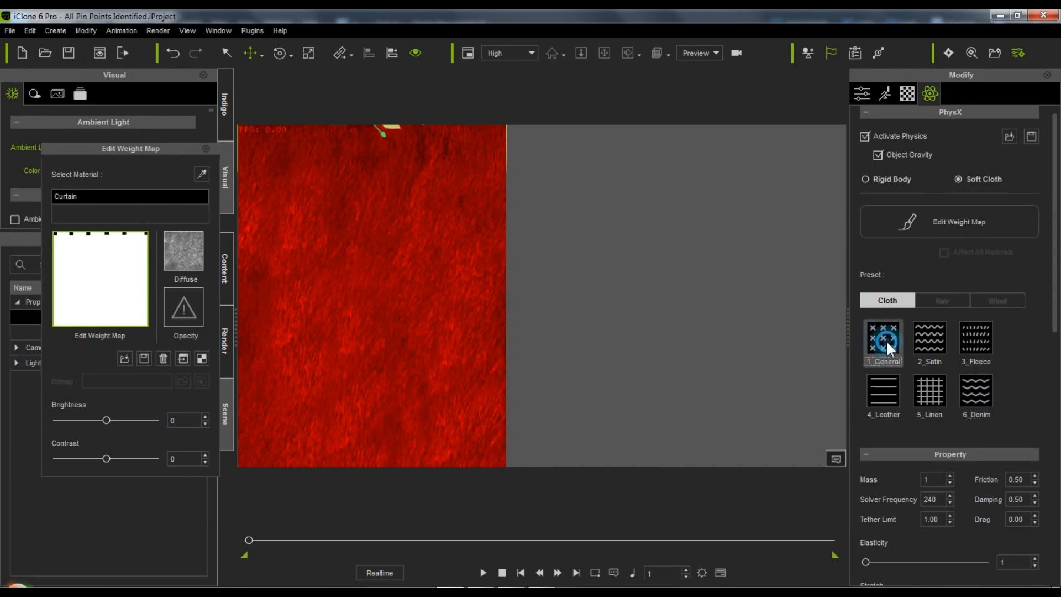
left_click(485, 571)
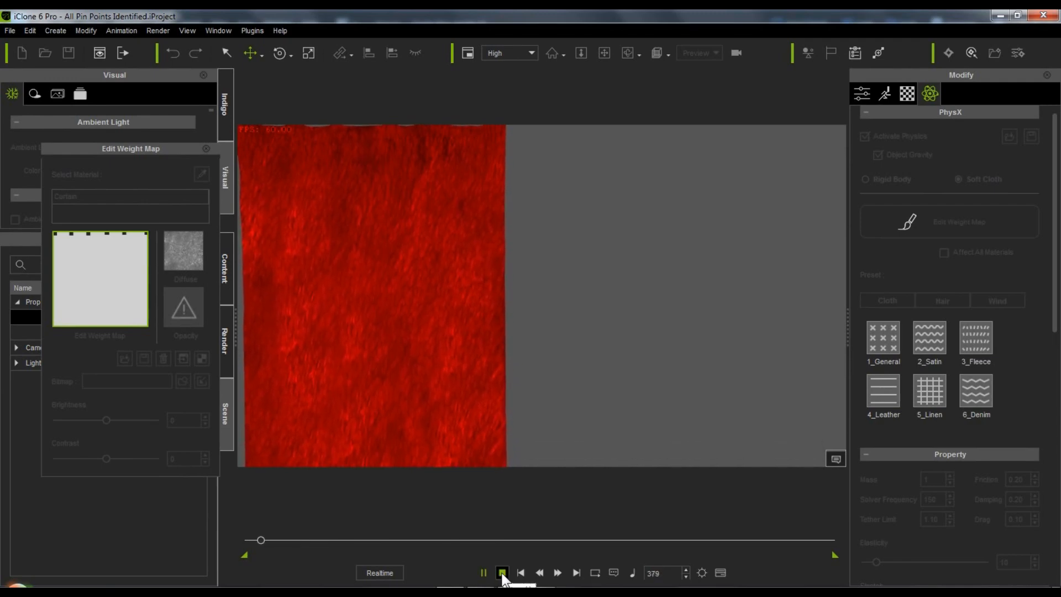
left_click(502, 573)
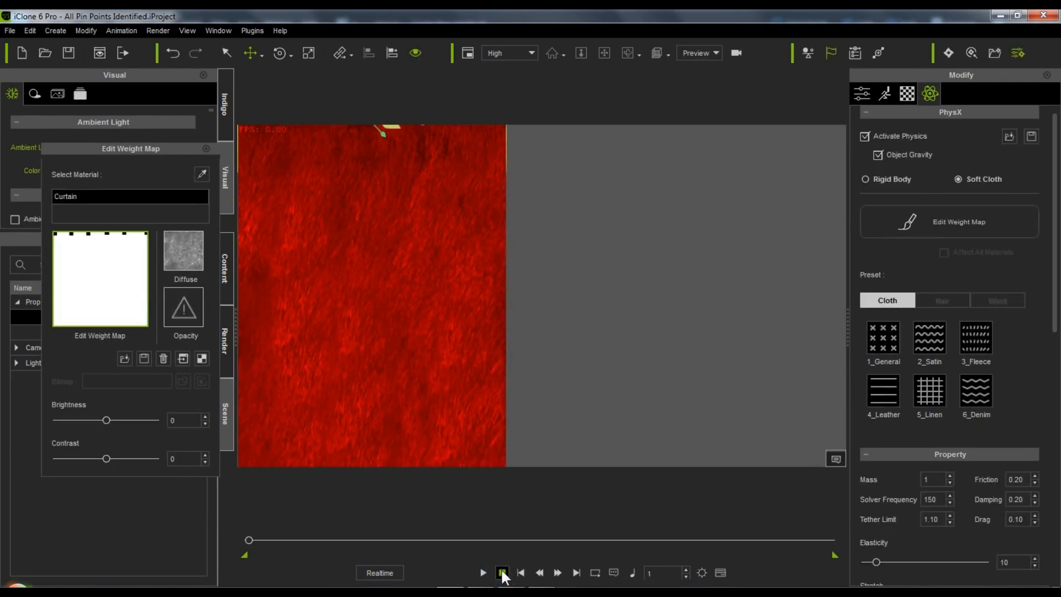
Step: Apply the 2_Satin cloth preset to the left curtain and test how it hangs by running the simulation
left_click(917, 343)
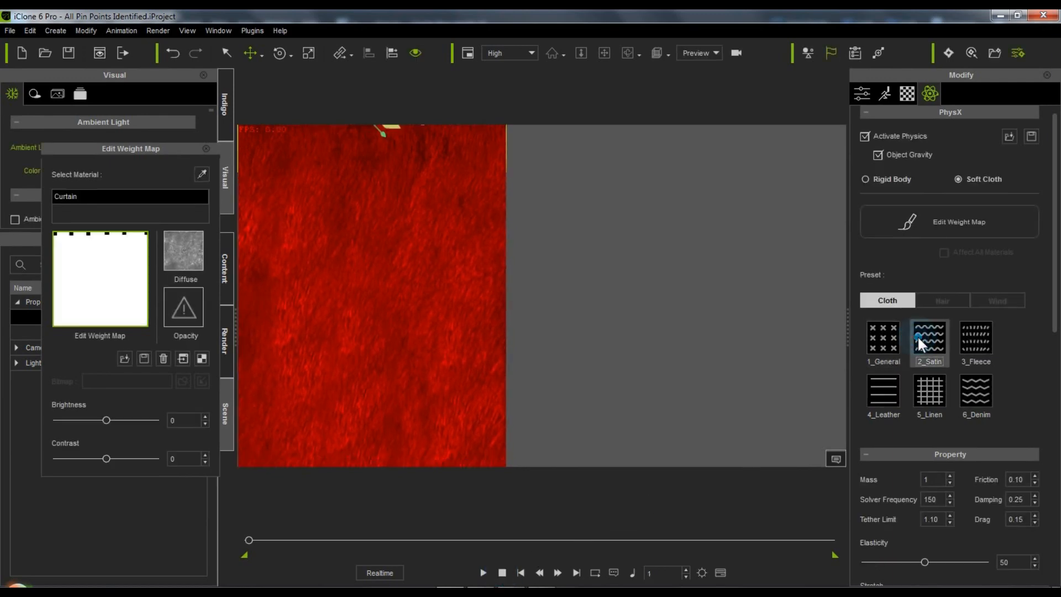
left_click(483, 573)
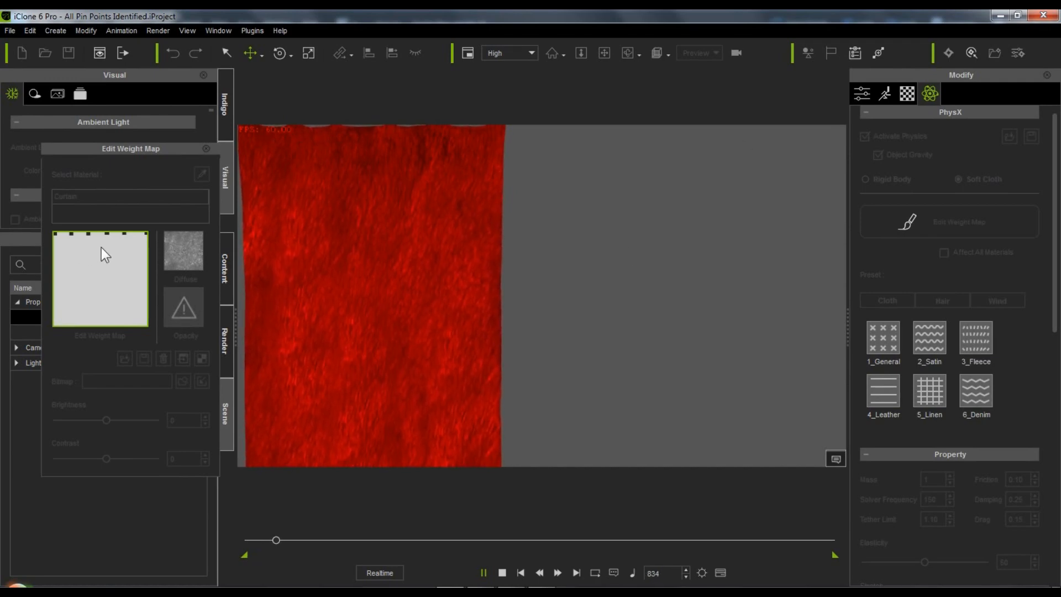
left_click(502, 572)
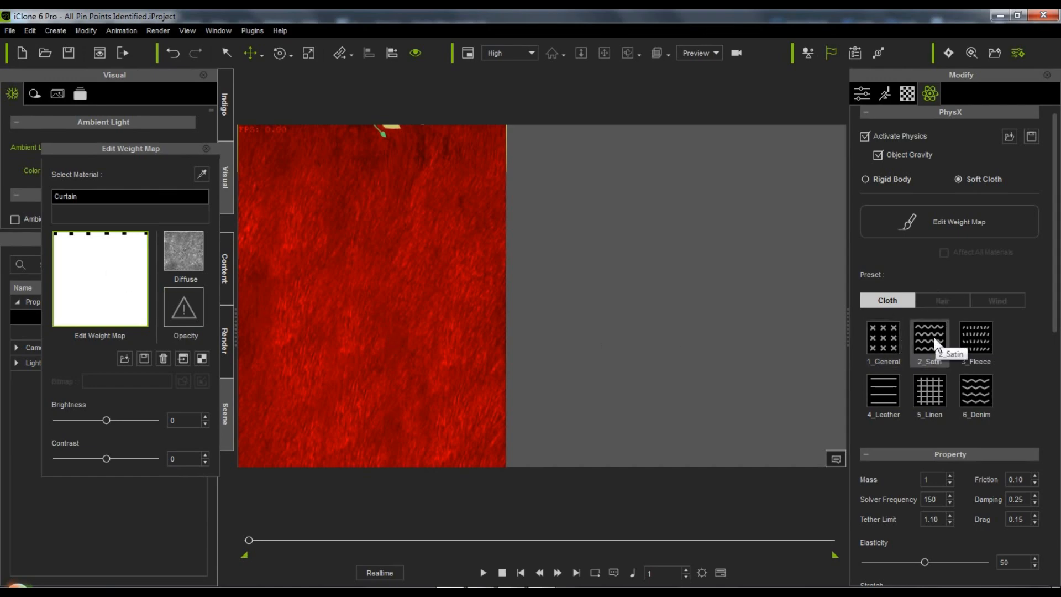
Step: Set the curtain's local wind to Y -300, widen its strength range, set gust frequency to 9.0, and test the simulation
left_click(998, 301)
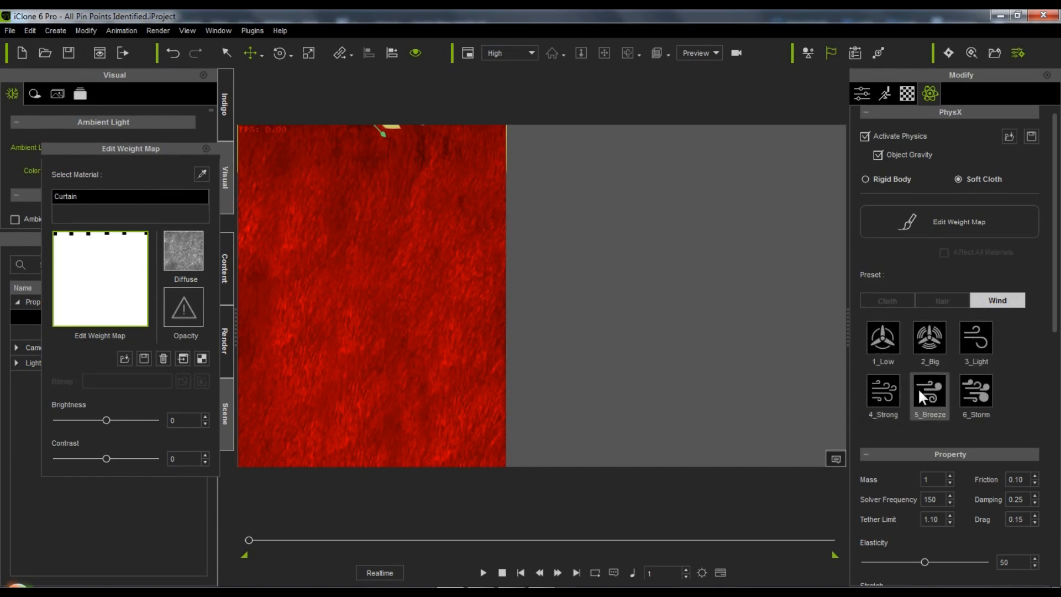
left_click_drag(1054, 305, 1059, 555)
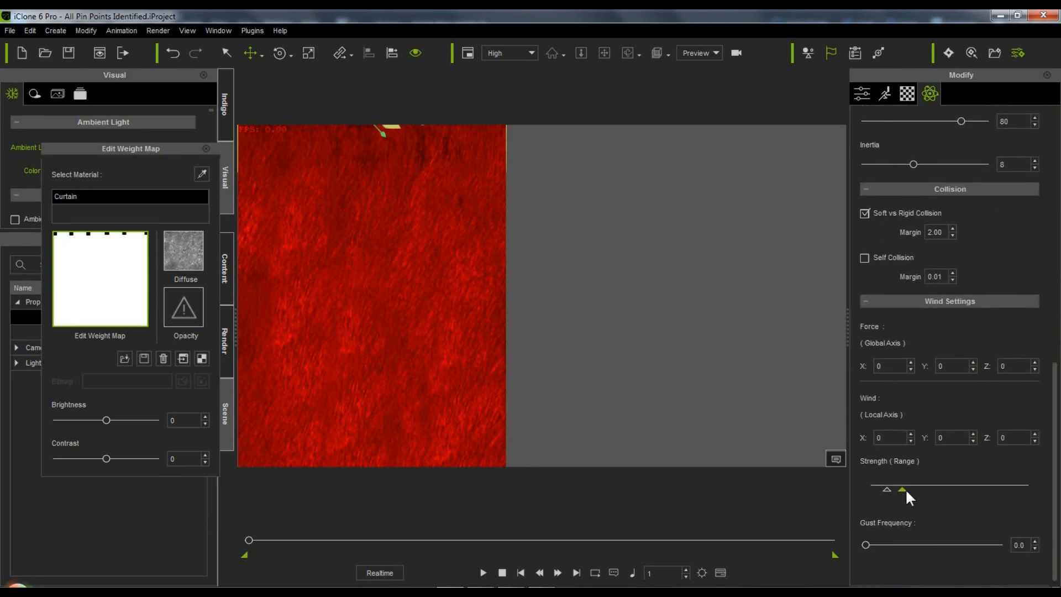
left_click(960, 438)
type("00")
left_click_drag(884, 549, 887, 551)
left_click(482, 572)
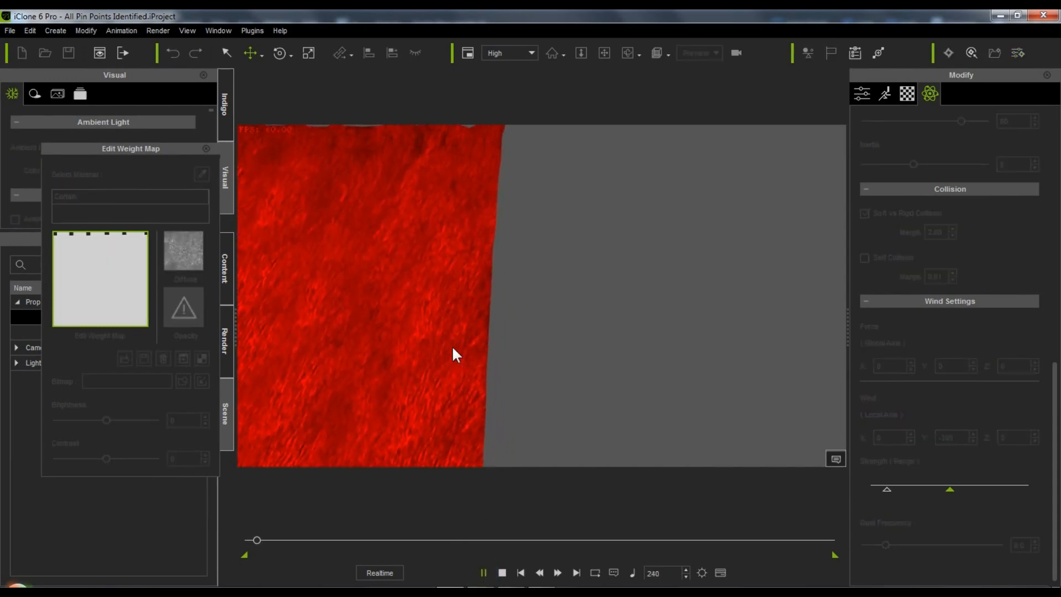
left_click(502, 573)
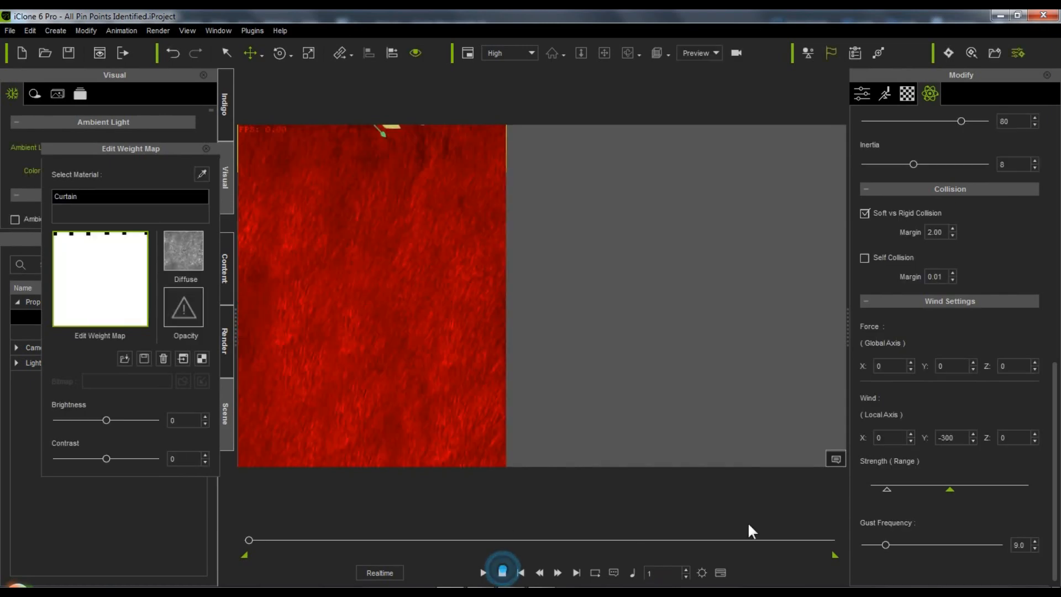
Step: Set the curtain's global-axis force to Y 200 and run the simulation to check the effect
left_click(950, 437)
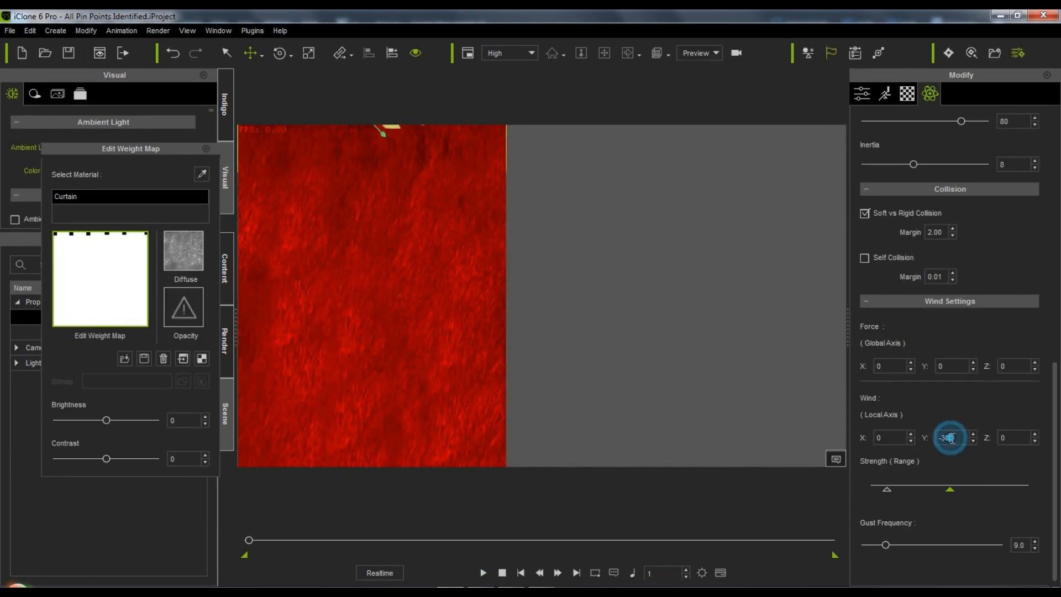
double_click(954, 364)
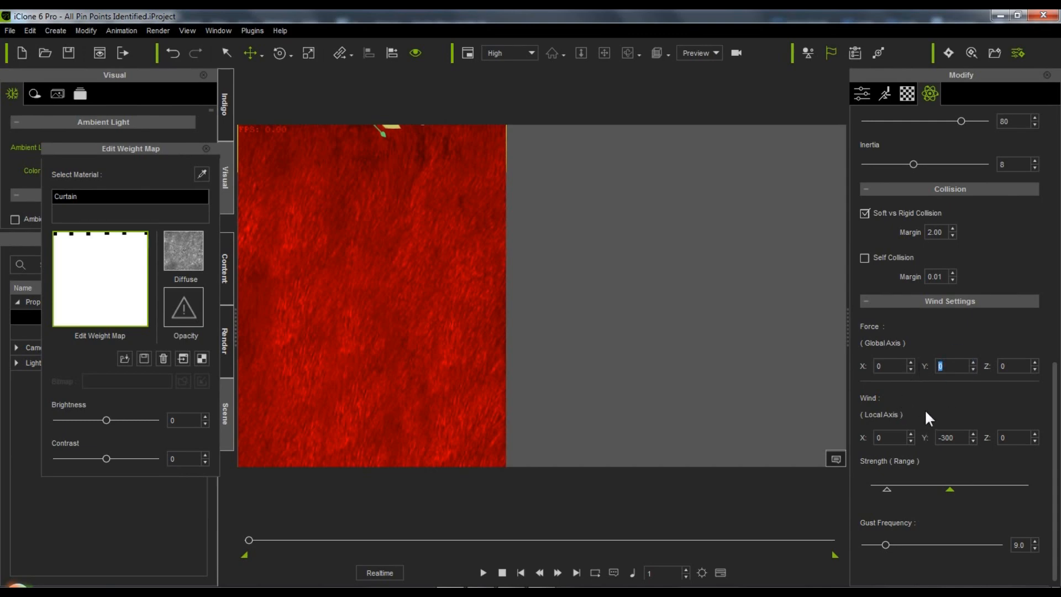
type("200")
left_click(485, 570)
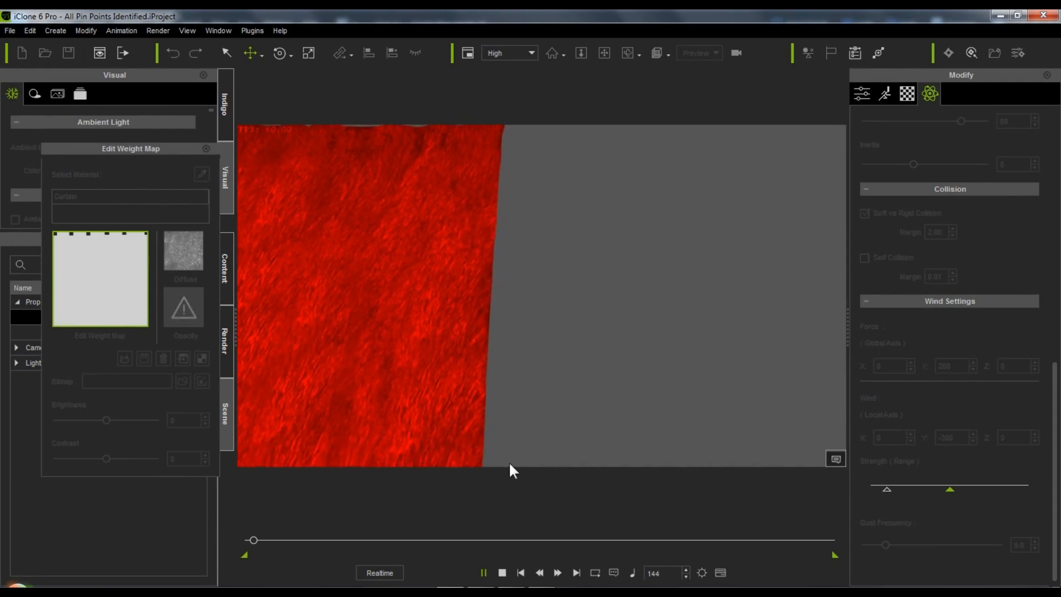
left_click(502, 572)
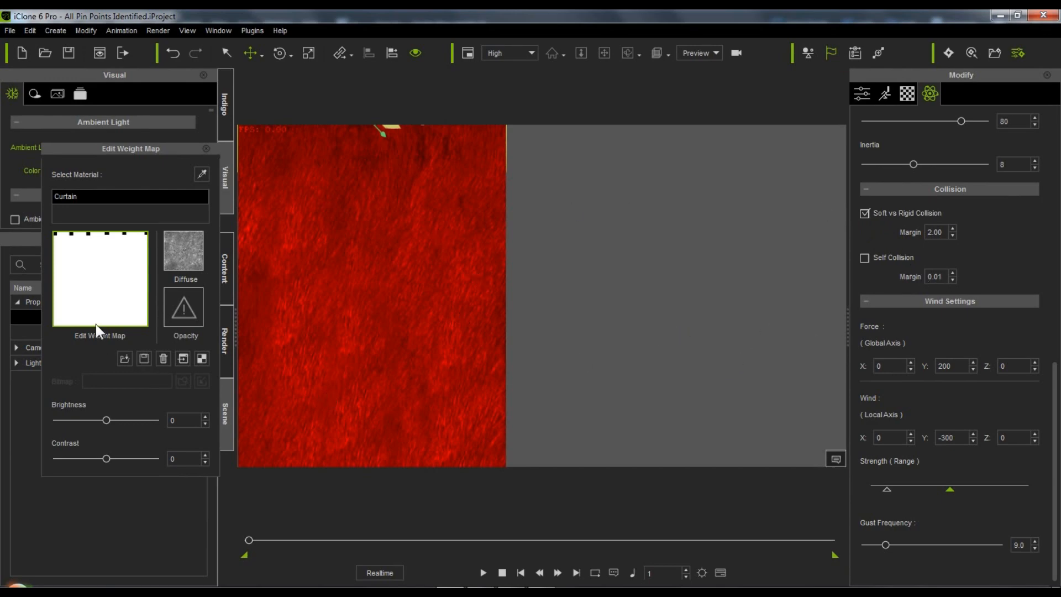
left_click(865, 257)
left_click(863, 258)
left_click_drag(1054, 371, 1028, 117)
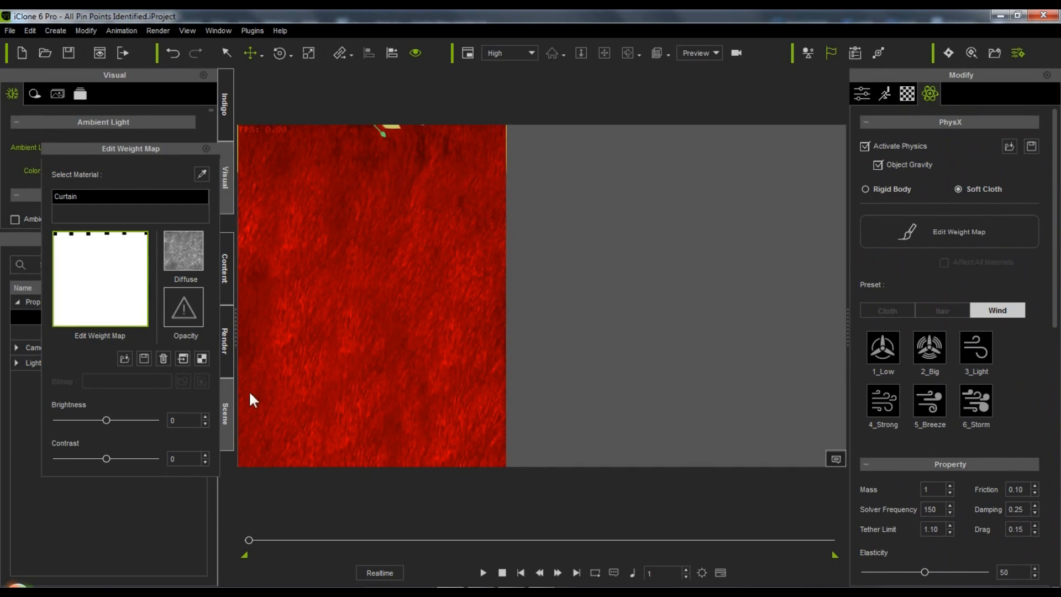
Step: Delete the hidden Curtain Right prop from the scene
left_click_drag(181, 151, 417, 219)
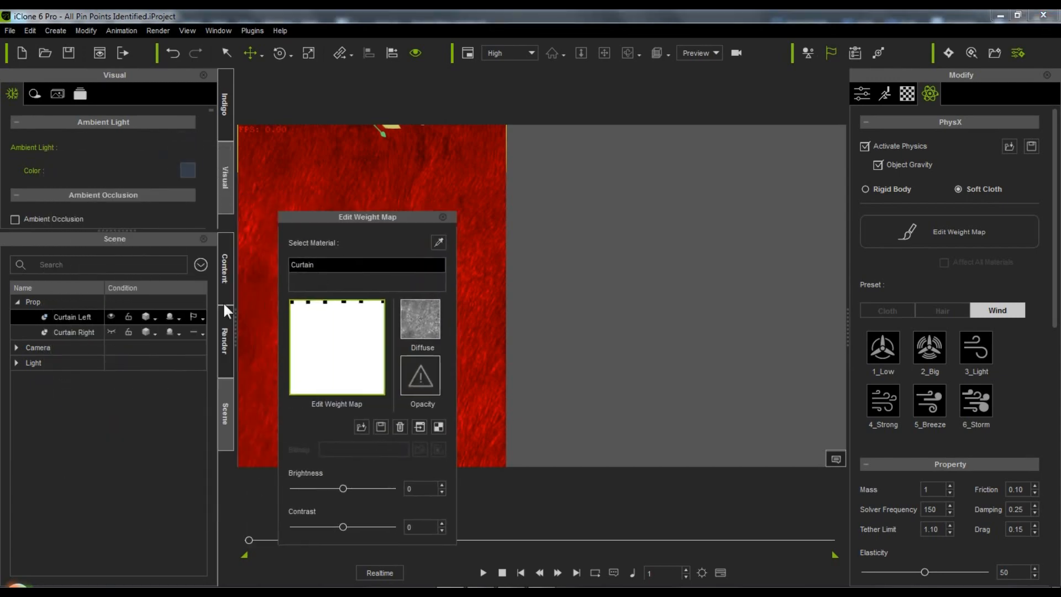
left_click(87, 332)
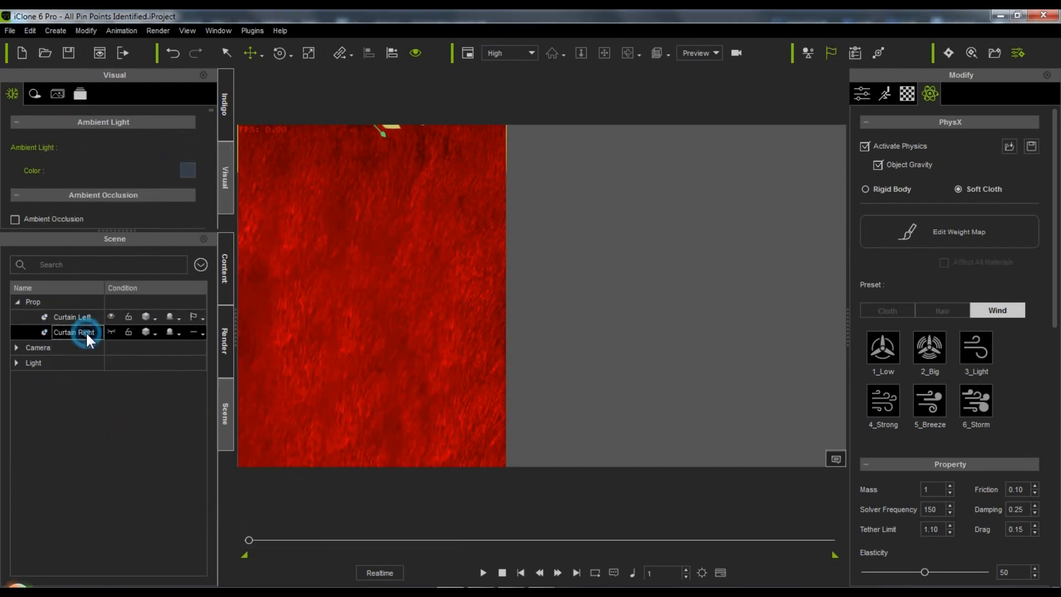
left_click(86, 332)
right_click(86, 332)
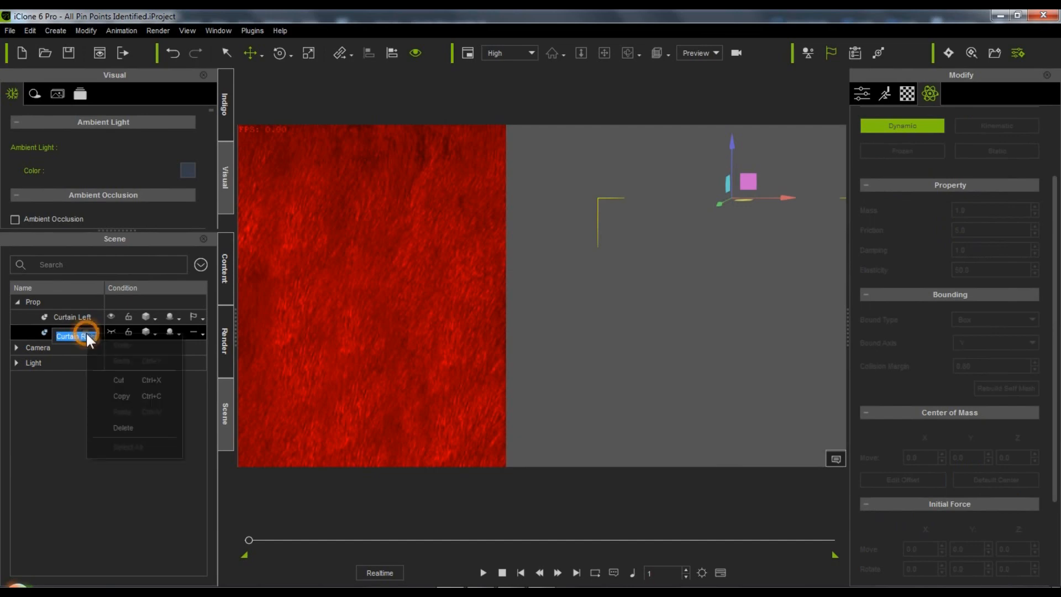
left_click(118, 393)
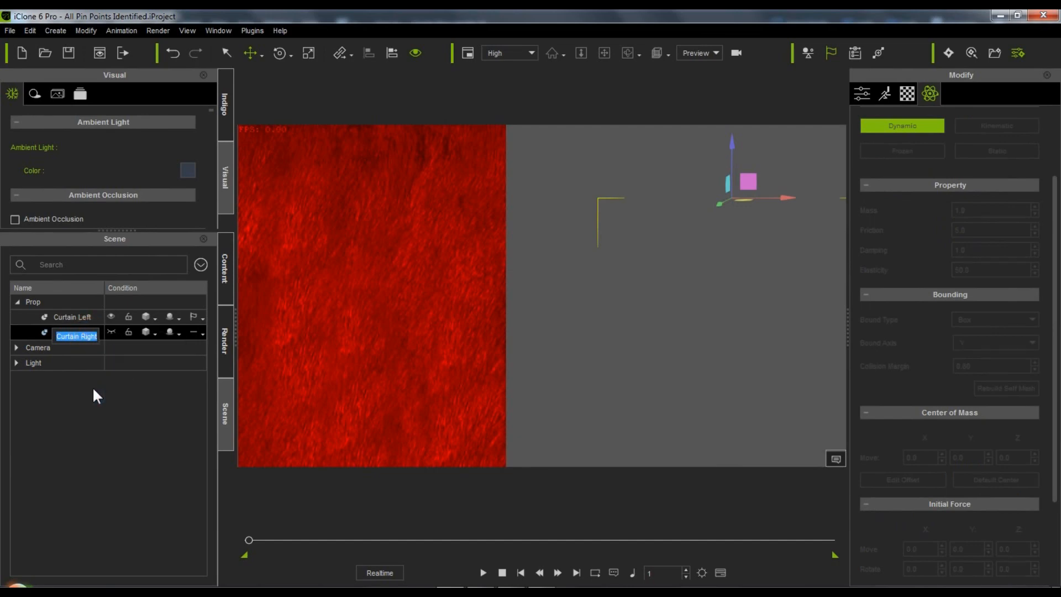
left_click(92, 386)
left_click(80, 334)
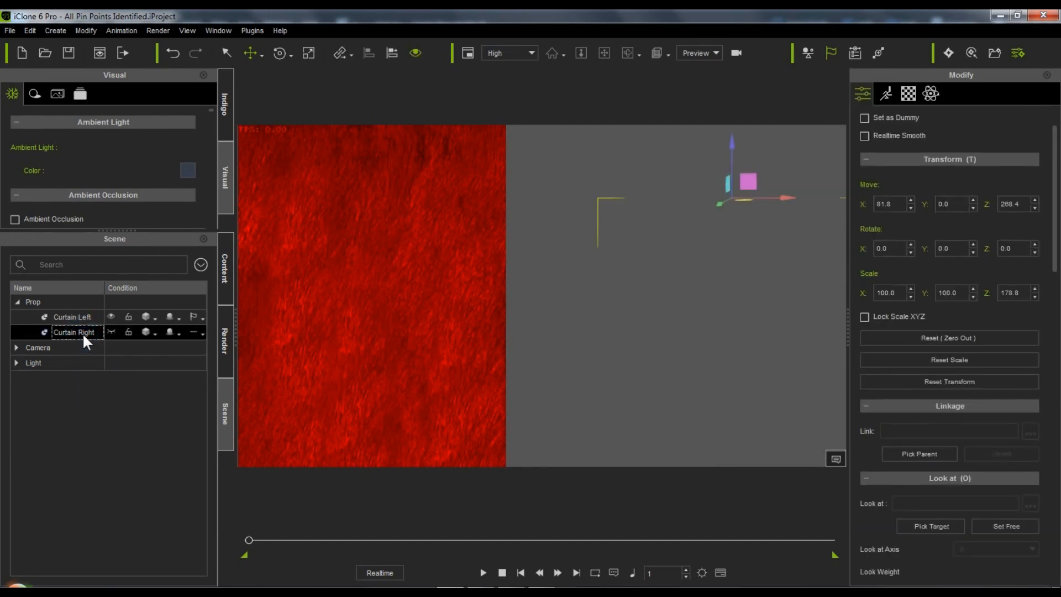
key("Delete")
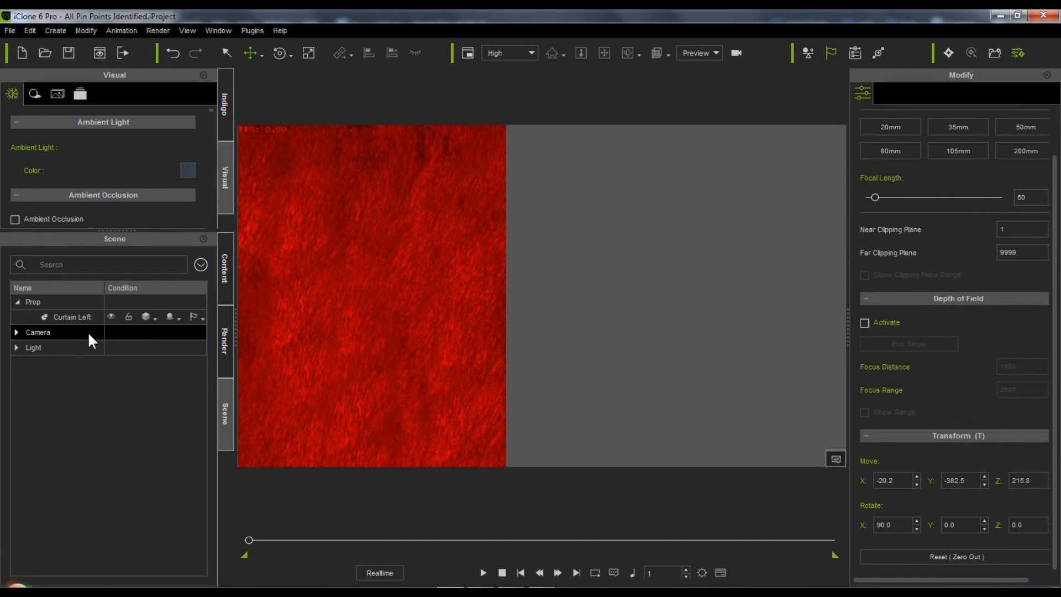
Step: Duplicate Curtain Left along the X axis to about X 33.1 so the two sit edge to edge, and rename the copy Curtain Right
left_click(80, 315)
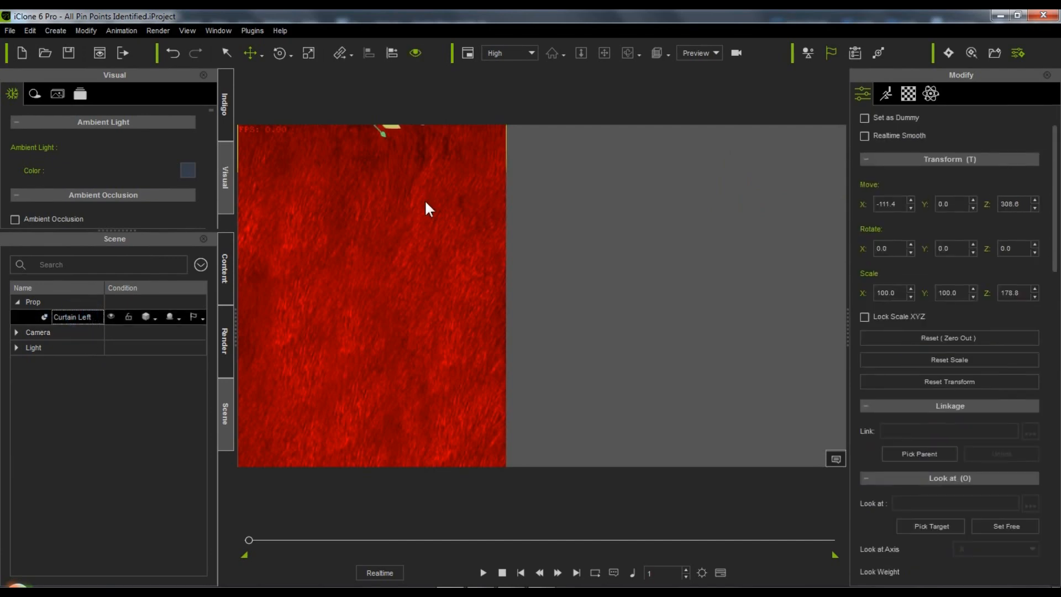
scroll(425, 208, "down", 3)
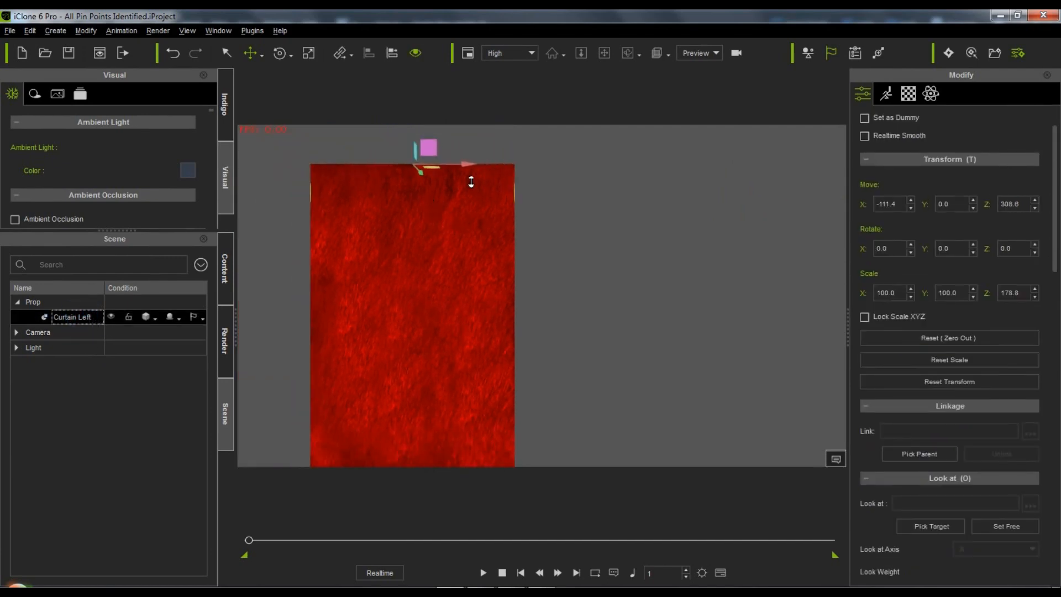
left_click_drag(469, 167, 672, 180, "shift")
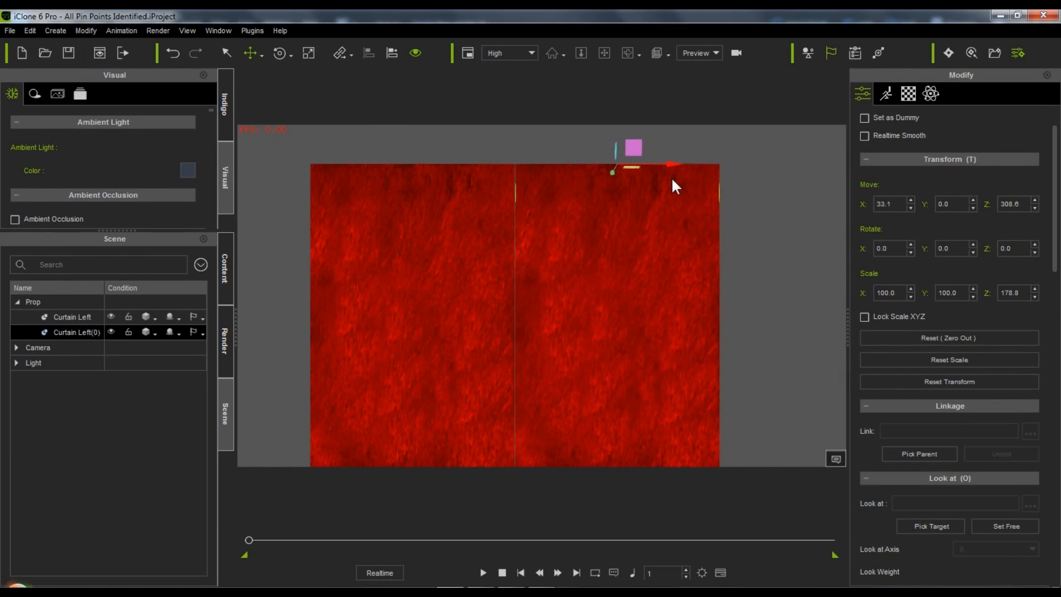
double_click(71, 333)
type("Curtain Right")
key("Return")
Step: Play and stop the simulation to check both curtains moving together in the wind
left_click(498, 569)
left_click(483, 573)
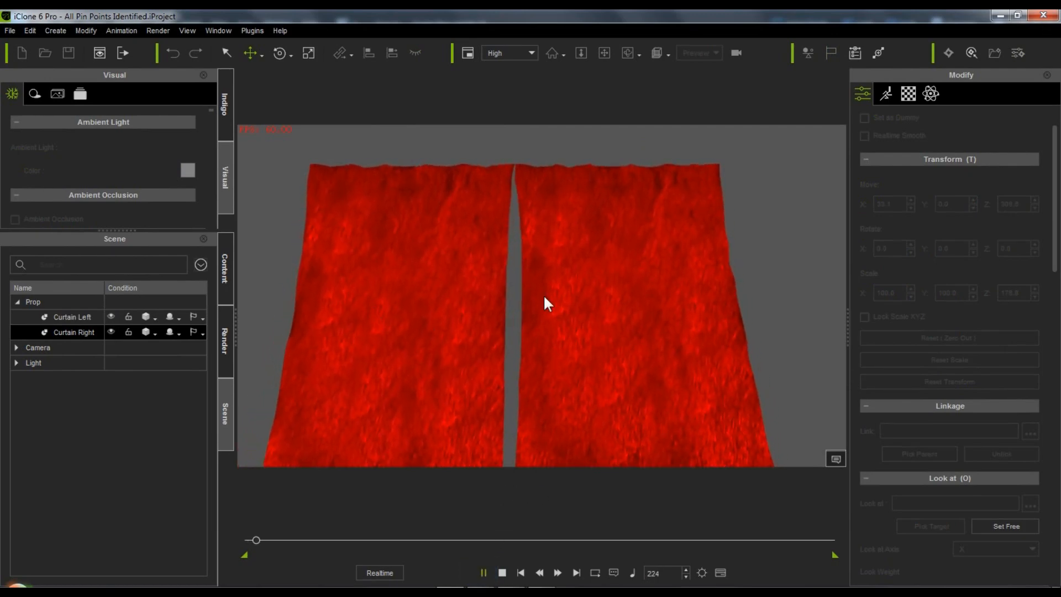
left_click(503, 571)
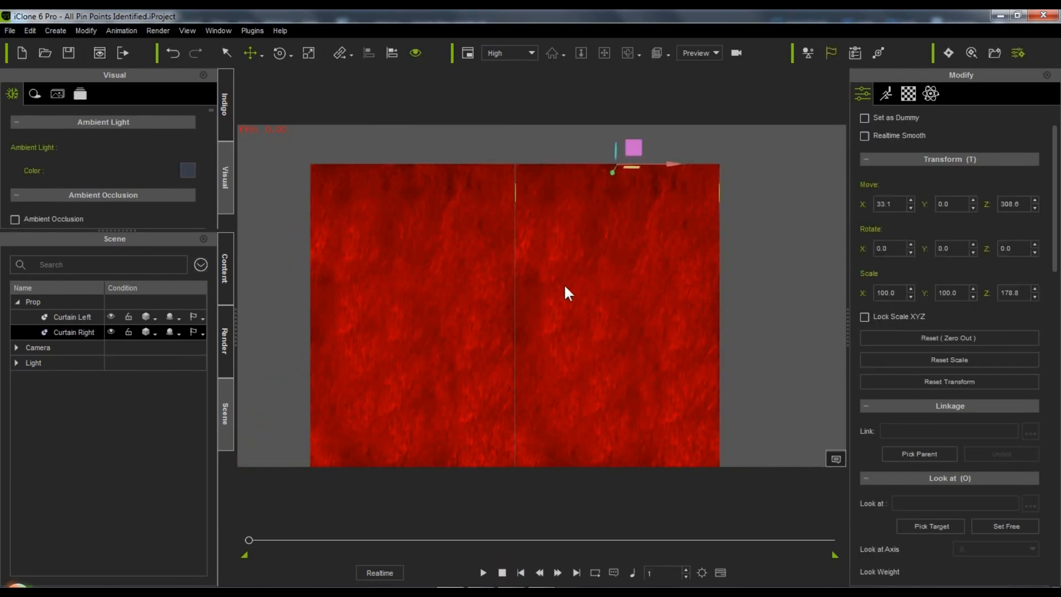
Step: Scale both curtains down together along the Z axis to about 107.5
left_click(72, 317)
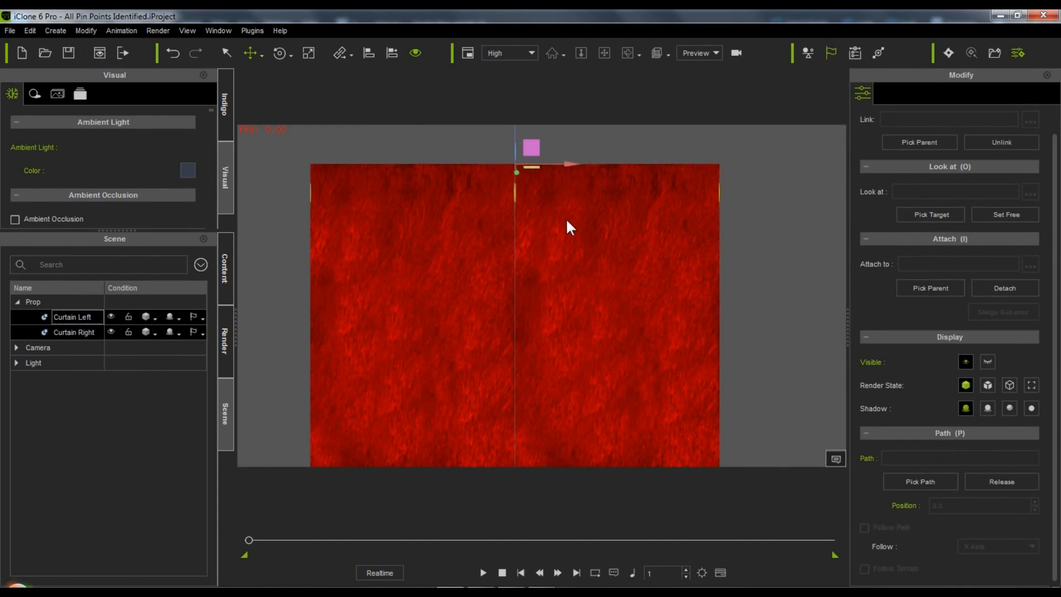
key("r")
left_click_drag(516, 133, 516, 197)
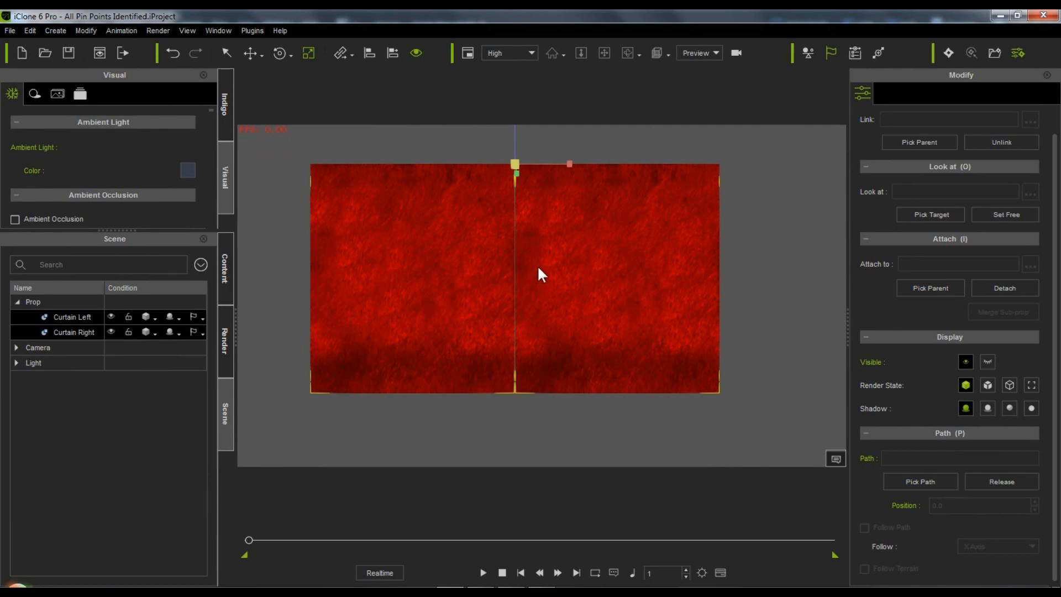
Step: Add a new camera framed tightly on the two curtains and delete the original camera named Camera
scroll(538, 272, "up", 5)
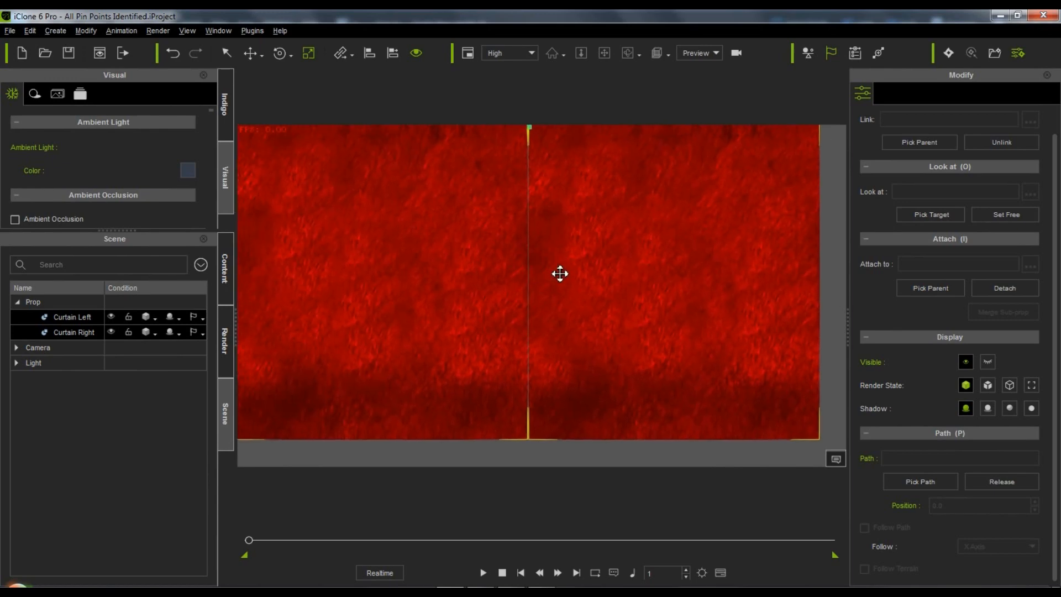
scroll(557, 272, "up", 4)
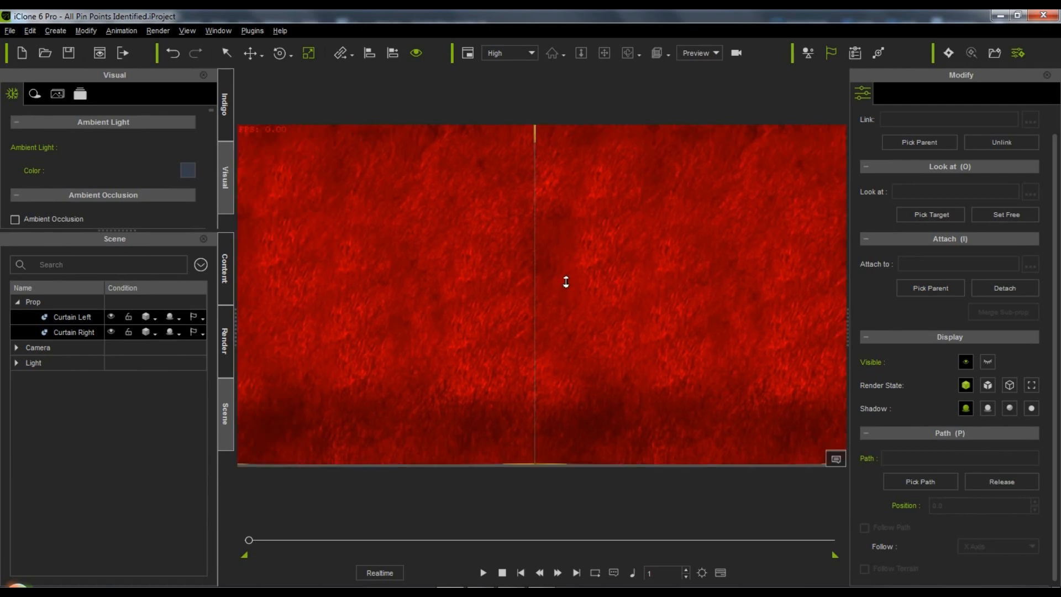
scroll(564, 281, "up", 1)
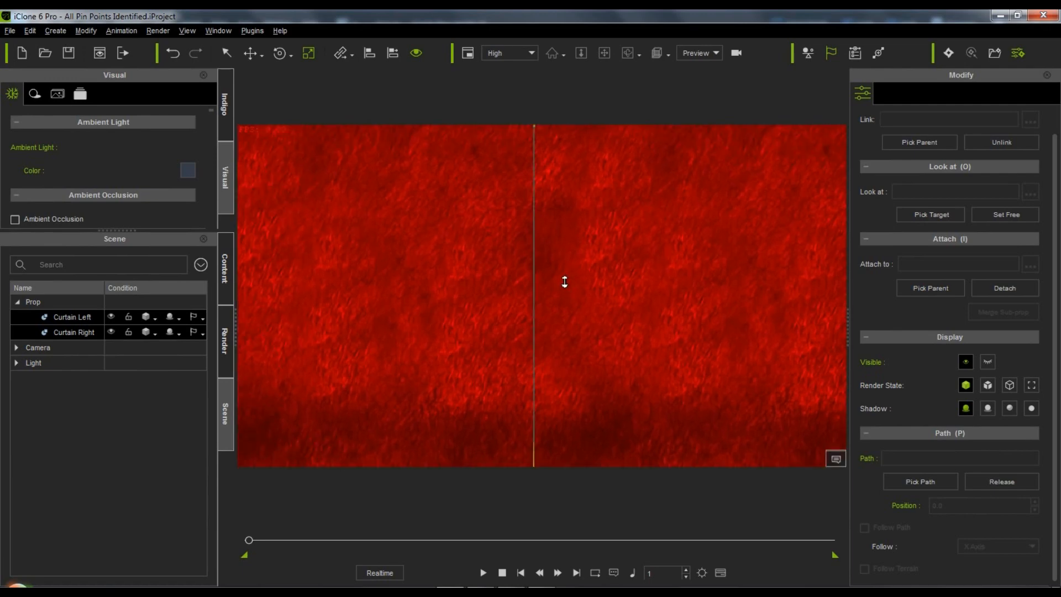
middle_click_drag(548, 250, 551, 286)
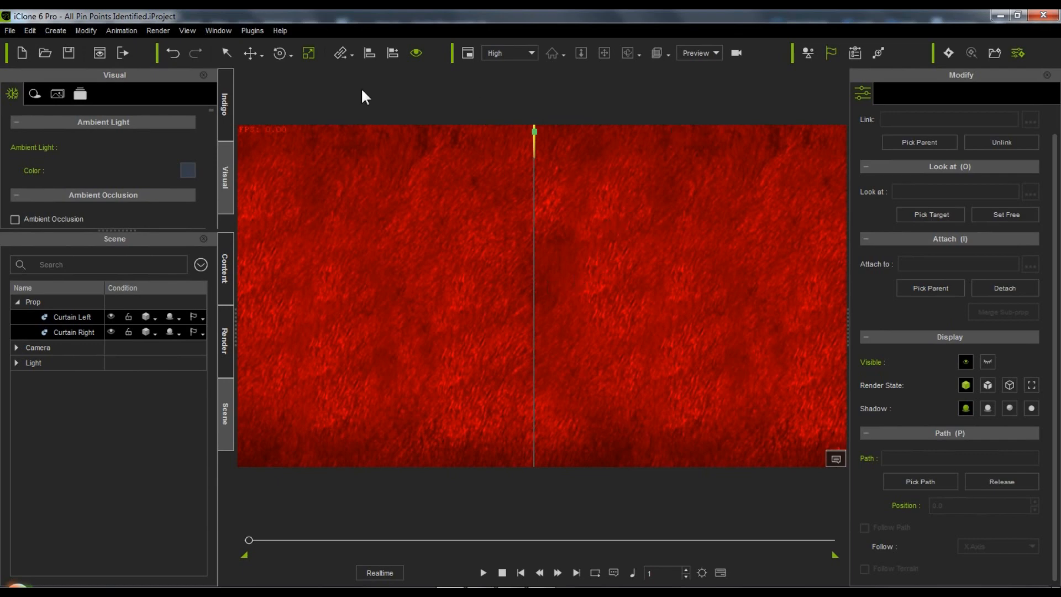
left_click(56, 31)
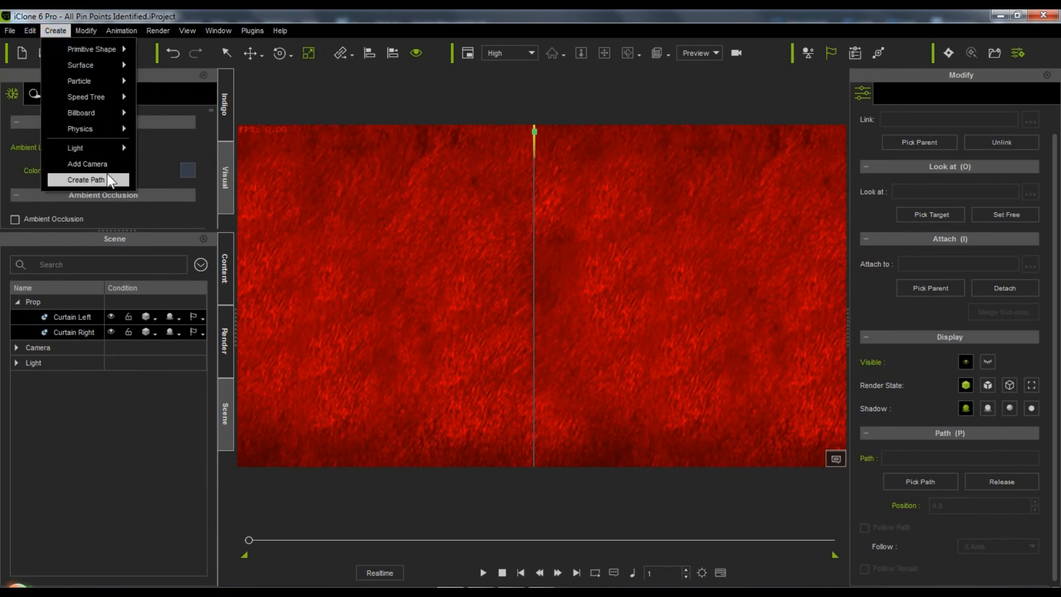
left_click(95, 165)
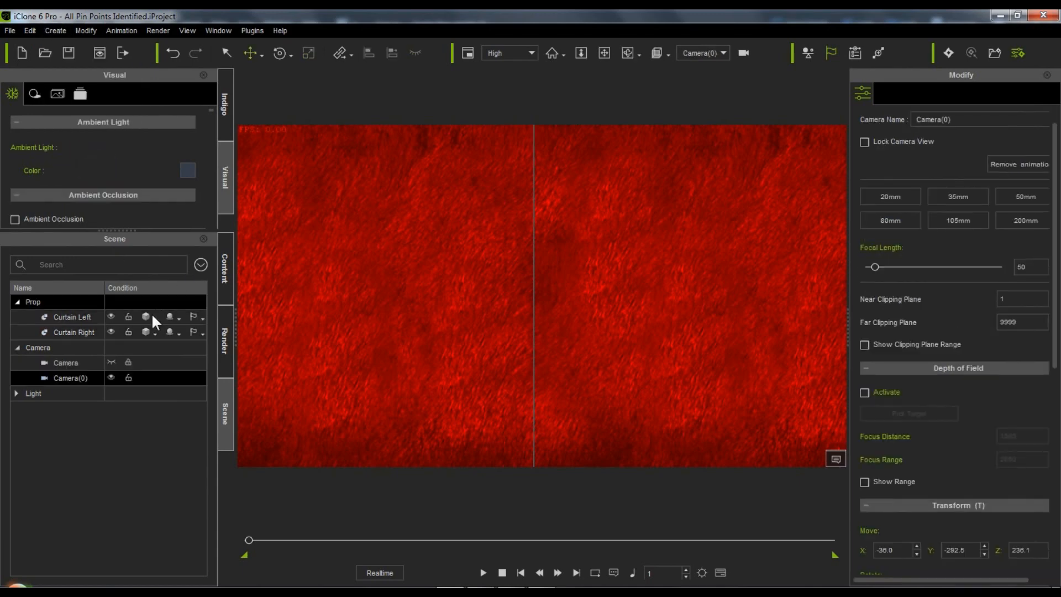
left_click(74, 363)
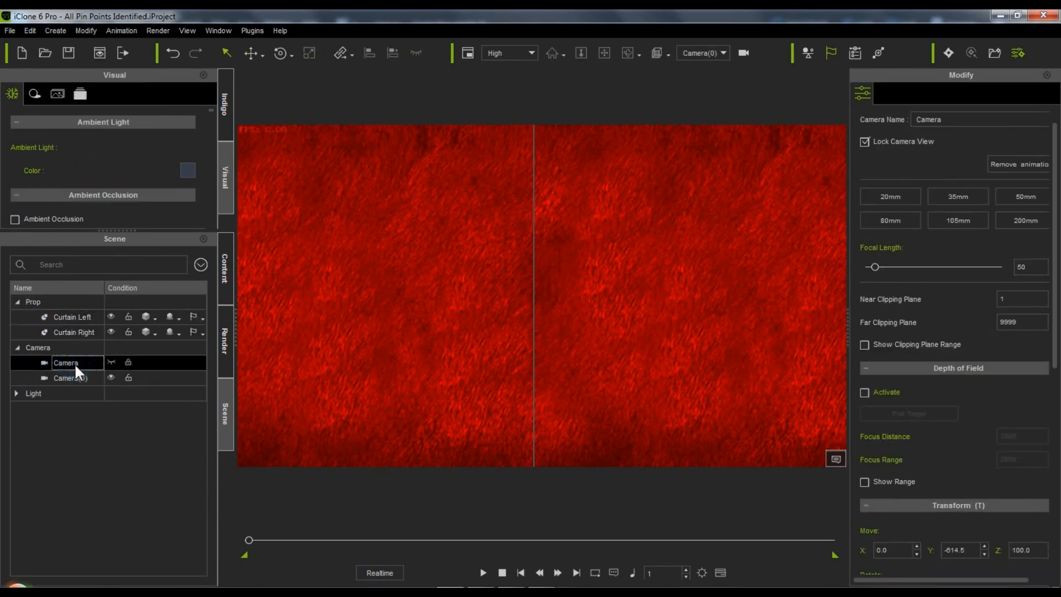
key("Delete")
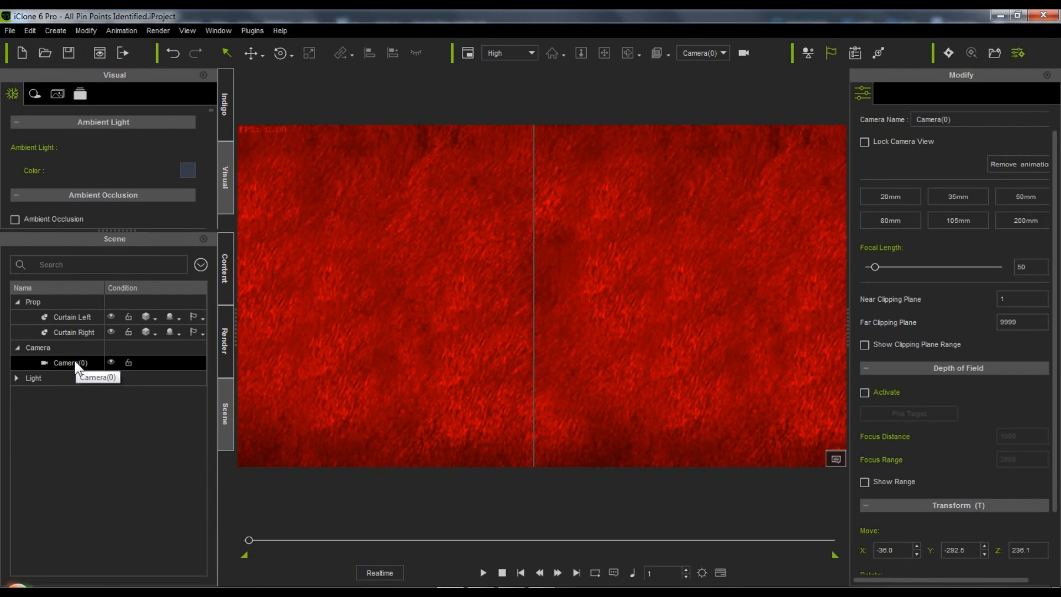
Step: Rename the new camera Locked and lock its view
double_click(74, 362)
type("Locked")
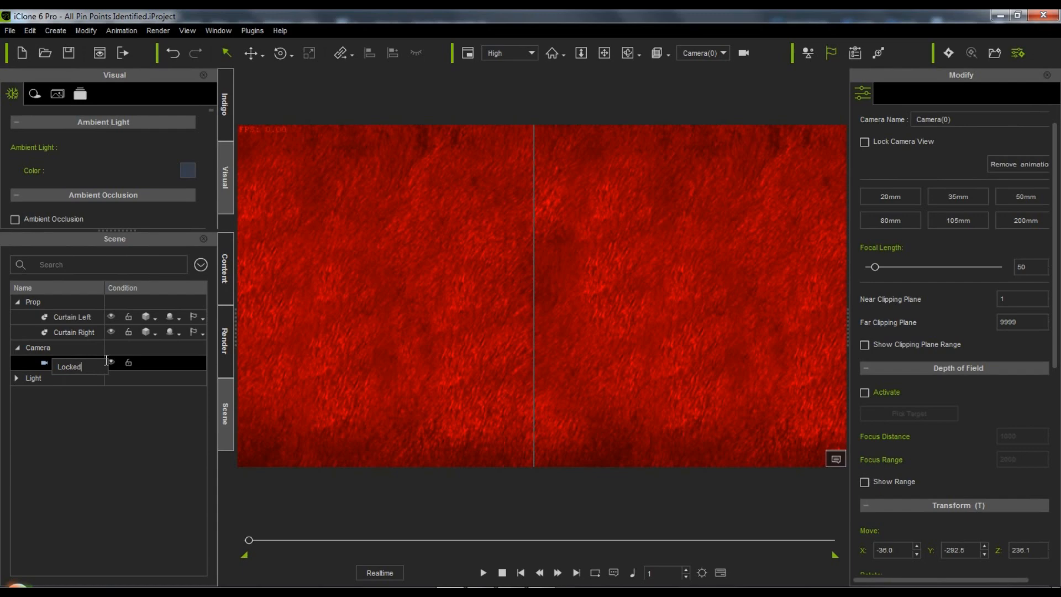
key("Return")
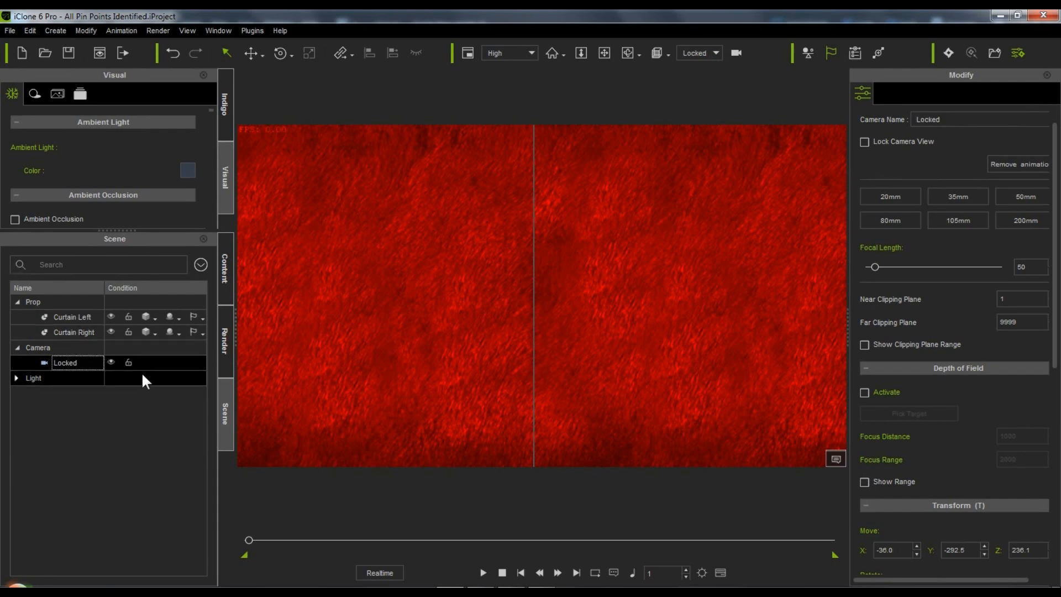
left_click(128, 363)
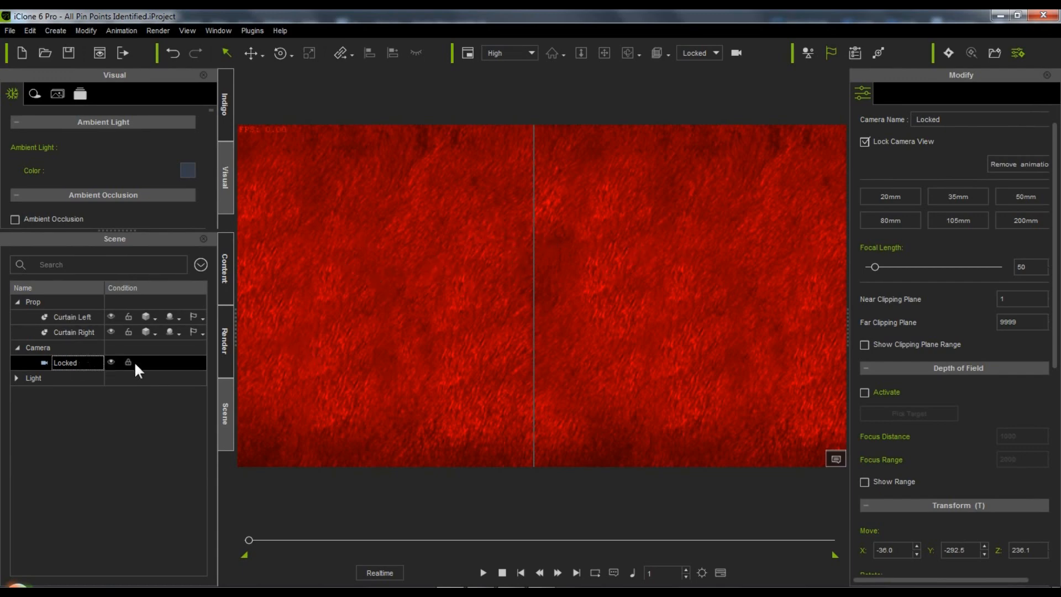
Step: Switch the viewport to the Preview camera and hide the Locked camera in the scene
left_click(716, 53)
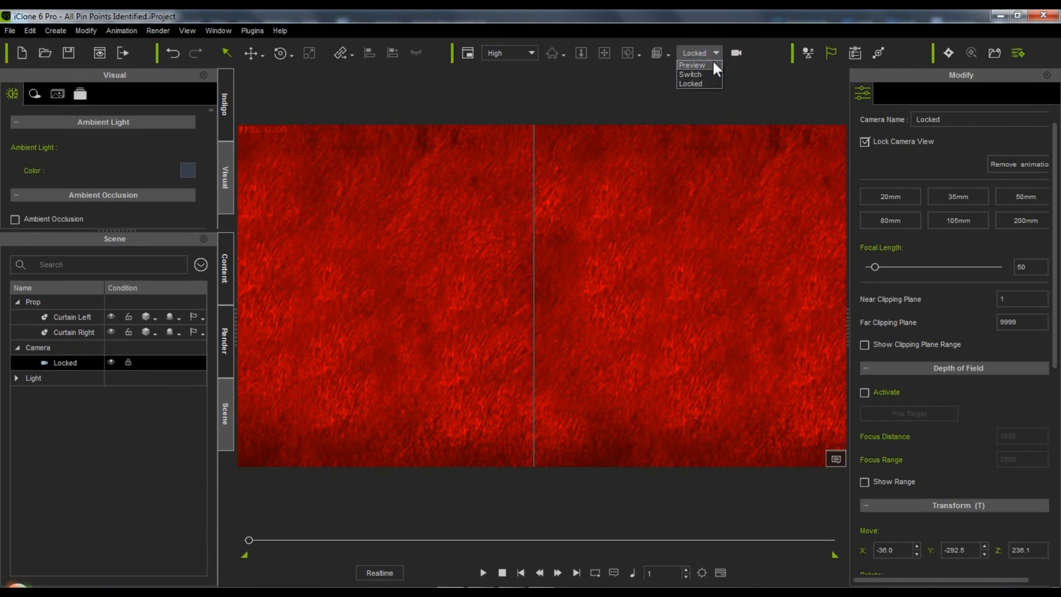
left_click(712, 64)
scroll(604, 208, "down", 5)
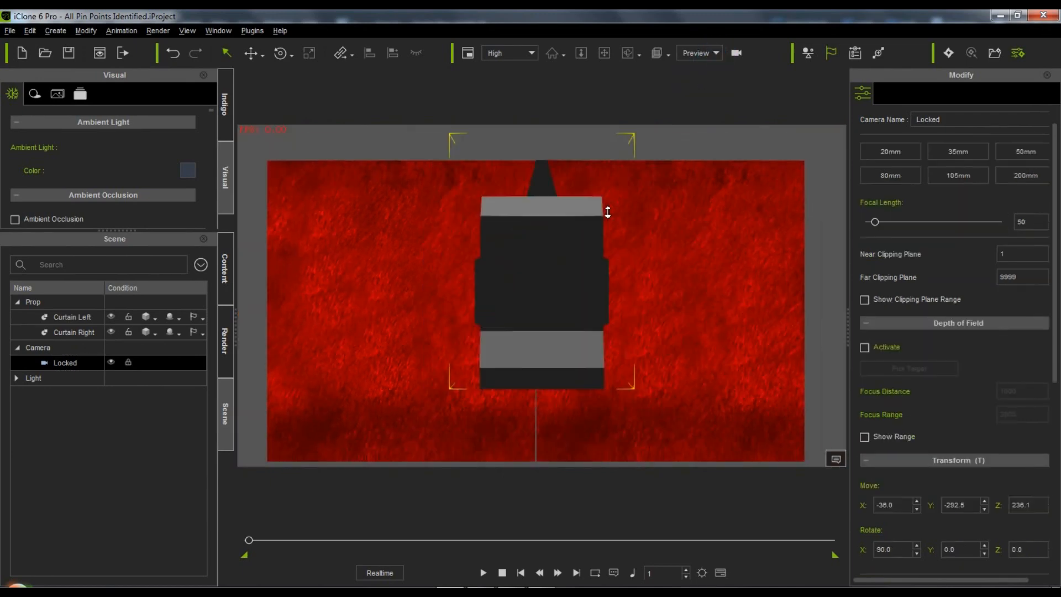
left_click(110, 362)
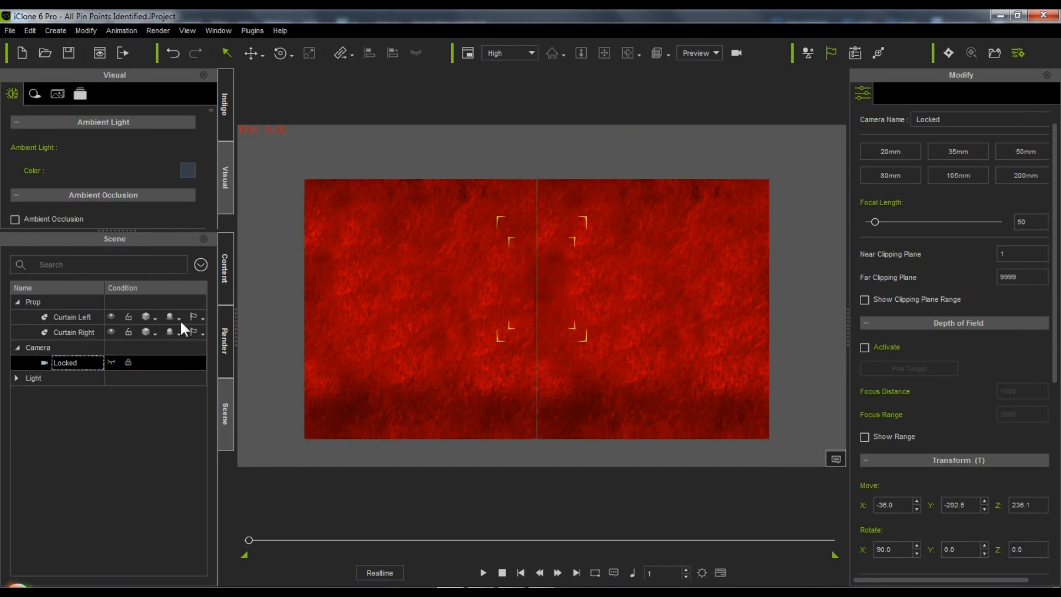
Step: At frame 100, set Curtain Left's pivot to the upper left corner and Curtain Right's to the upper right corner
left_click(82, 316)
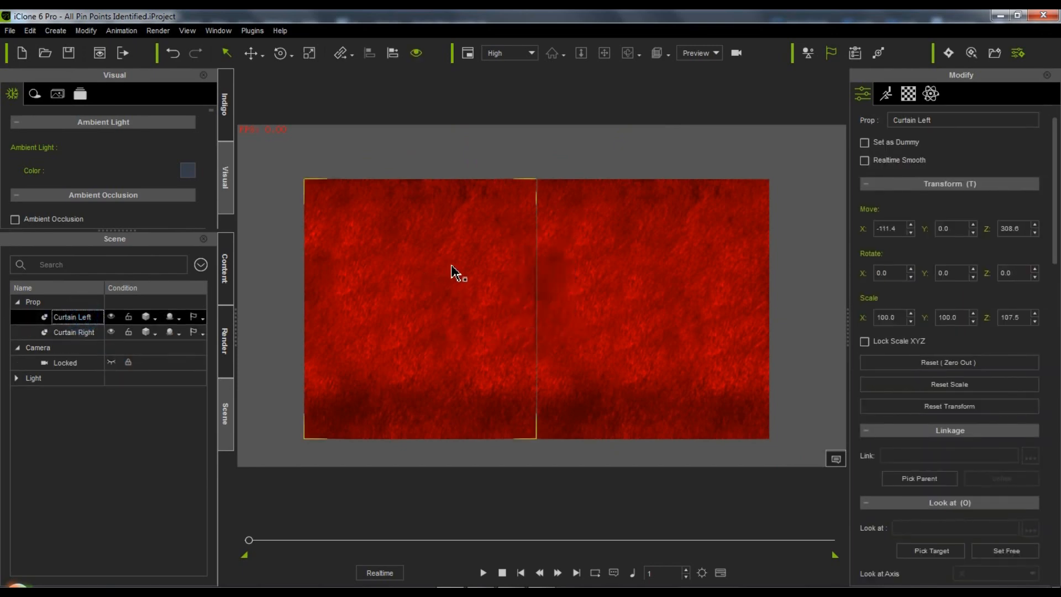
double_click(666, 572)
type("100")
key("Return")
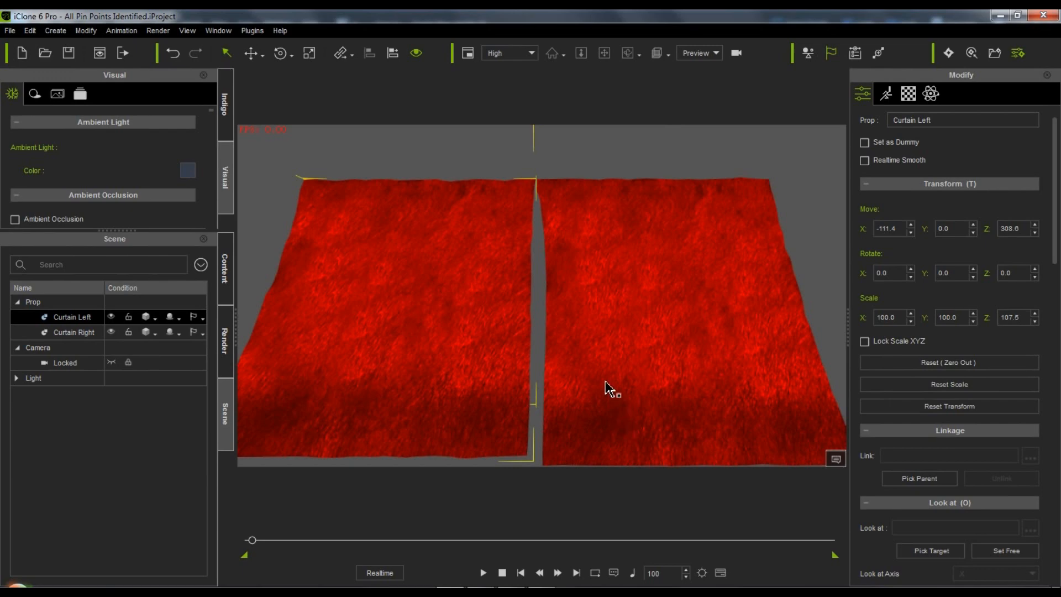
left_click(147, 330, "ctrl")
left_click(85, 316)
left_click_drag(1054, 239, 1054, 507)
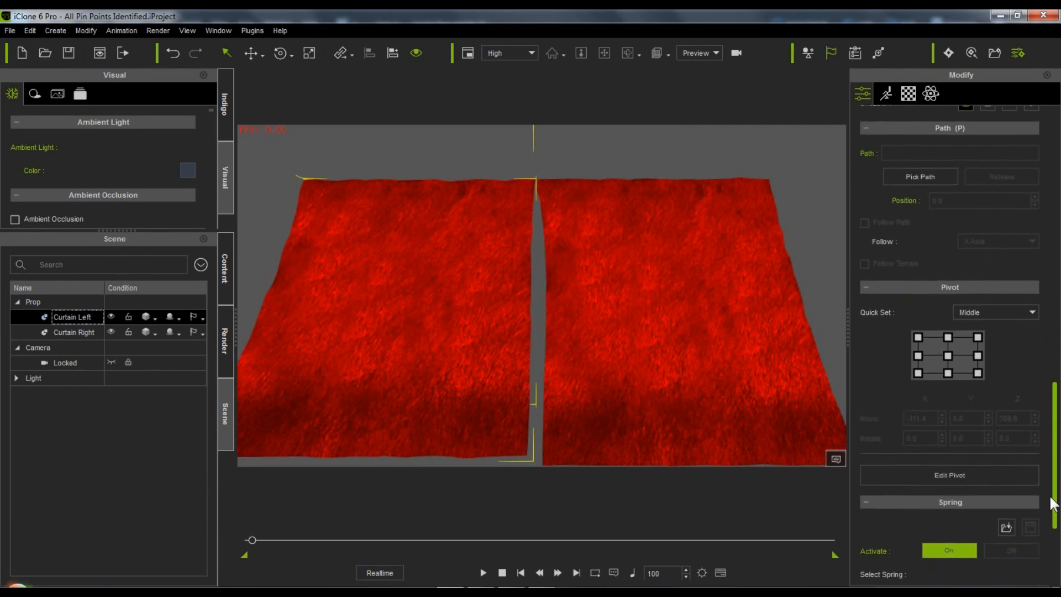
left_click(918, 341)
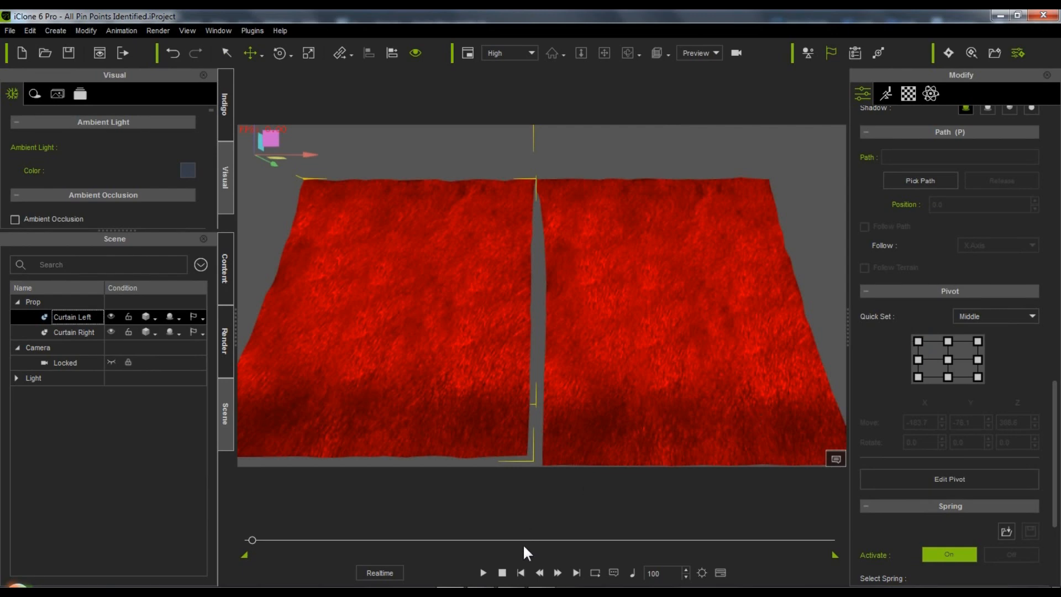
left_click(67, 330)
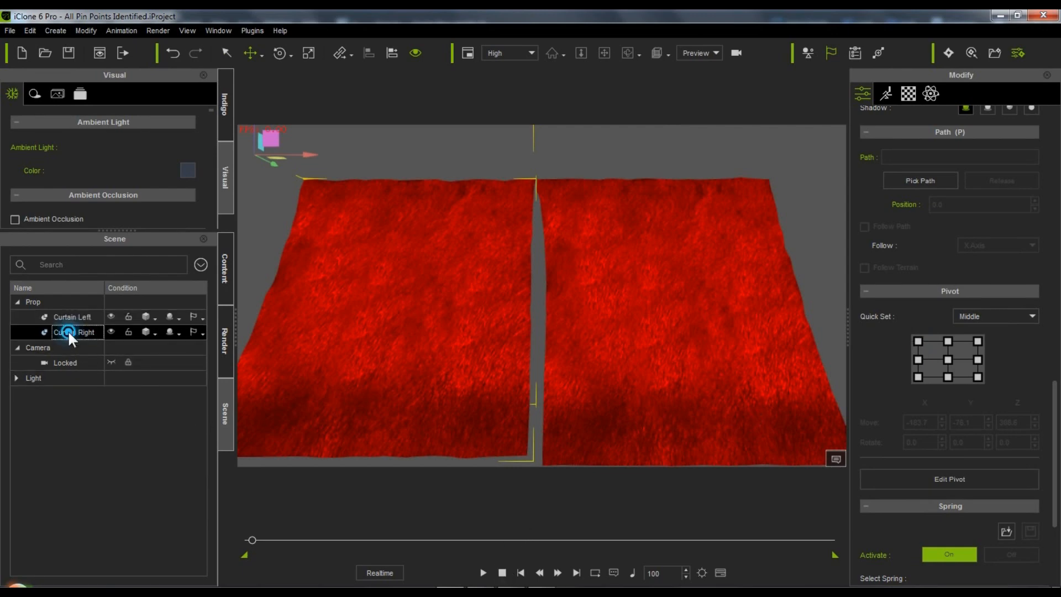
left_click(977, 340)
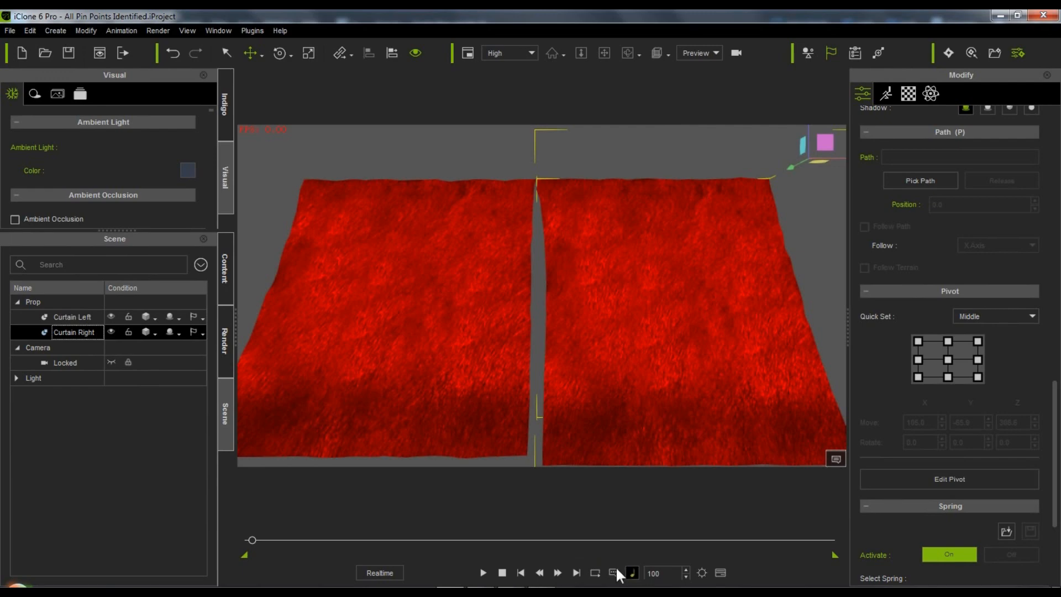
Step: Scale Curtain Left along the X axis to about 14.1 so it gathers toward its outer edge
left_click(83, 317, "ctrl")
left_click(91, 331, "ctrl")
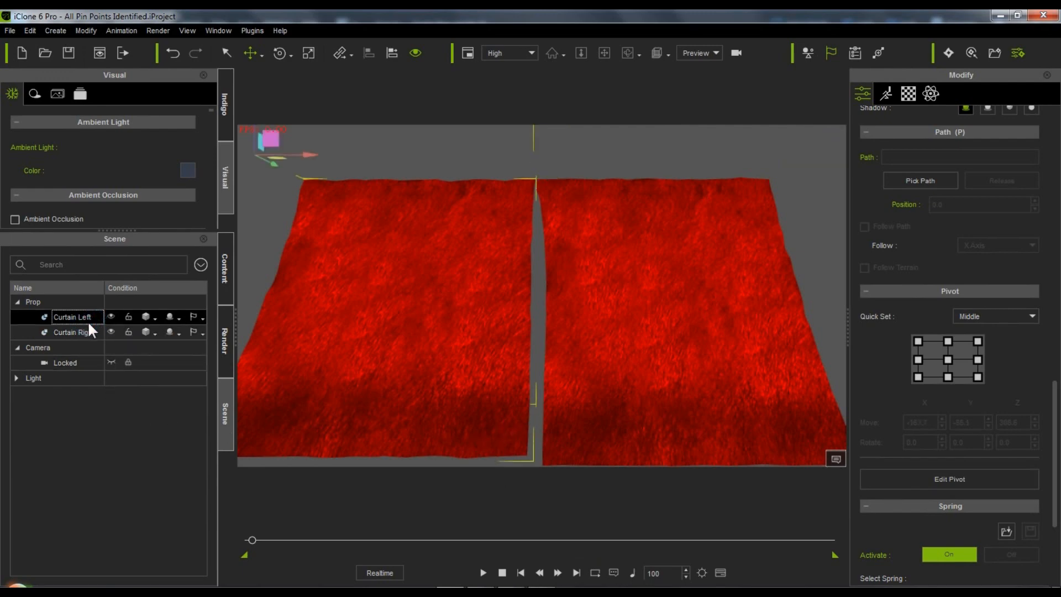
key("r")
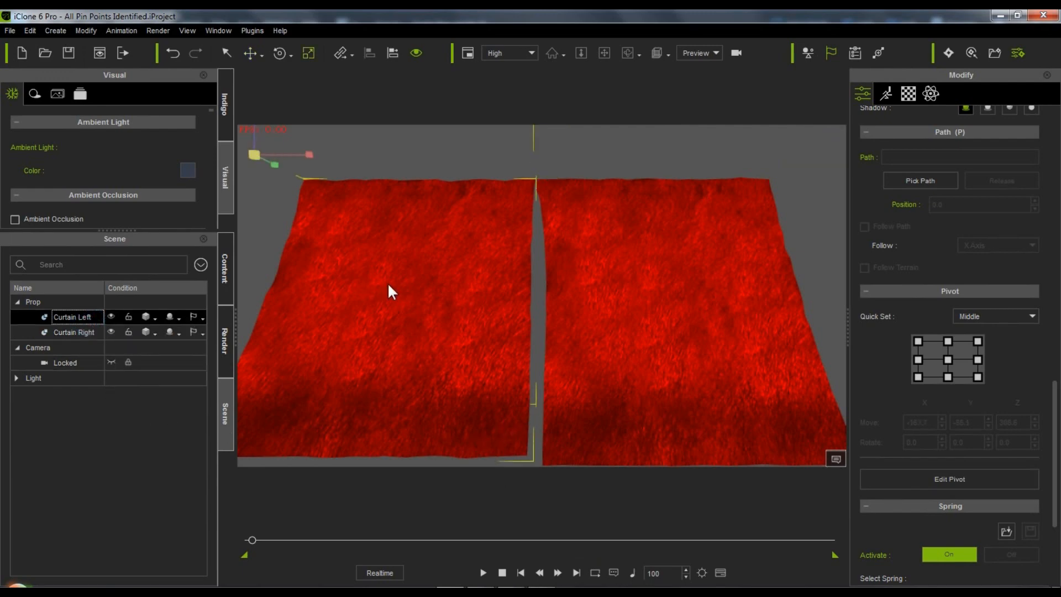
left_click_drag(310, 158, 50, 180)
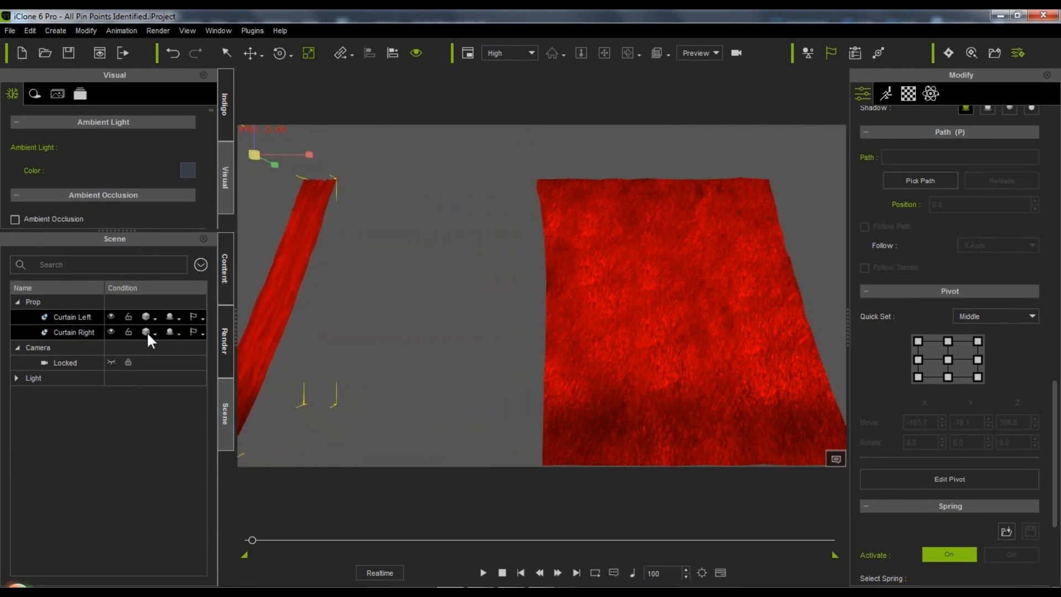
Step: Scale Curtain Right along the X axis to about 12.4 so it gathers toward its outer edge
left_click(91, 334)
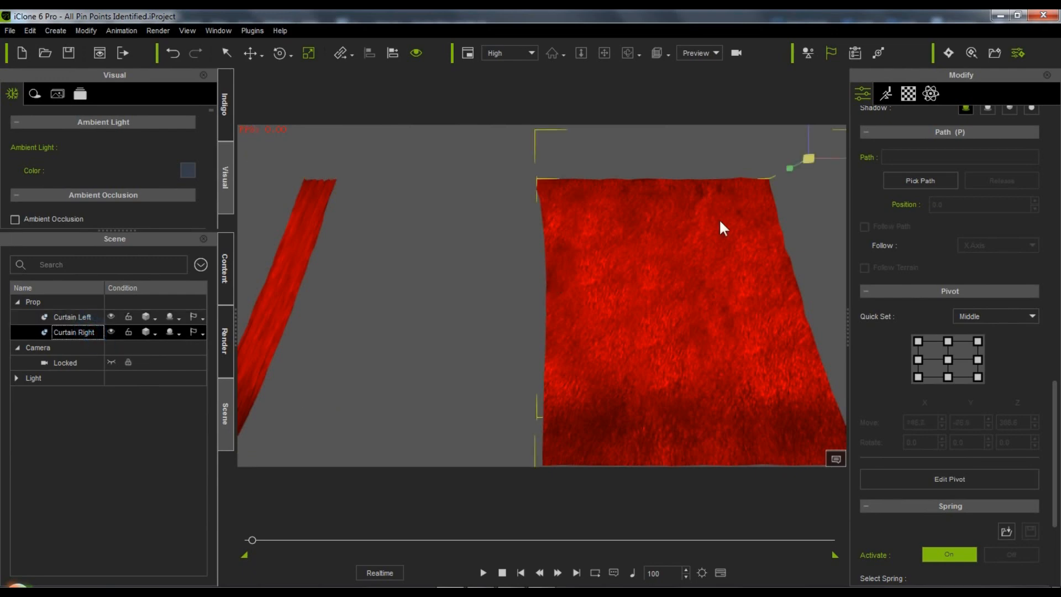
left_click_drag(840, 160, 538, 189)
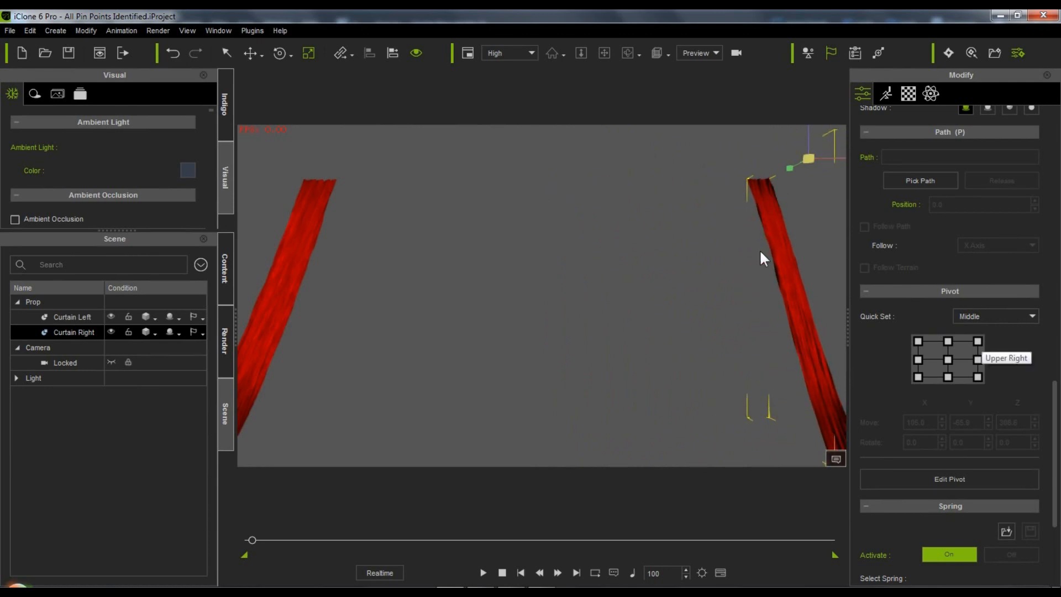
left_click_drag(835, 161, 833, 159)
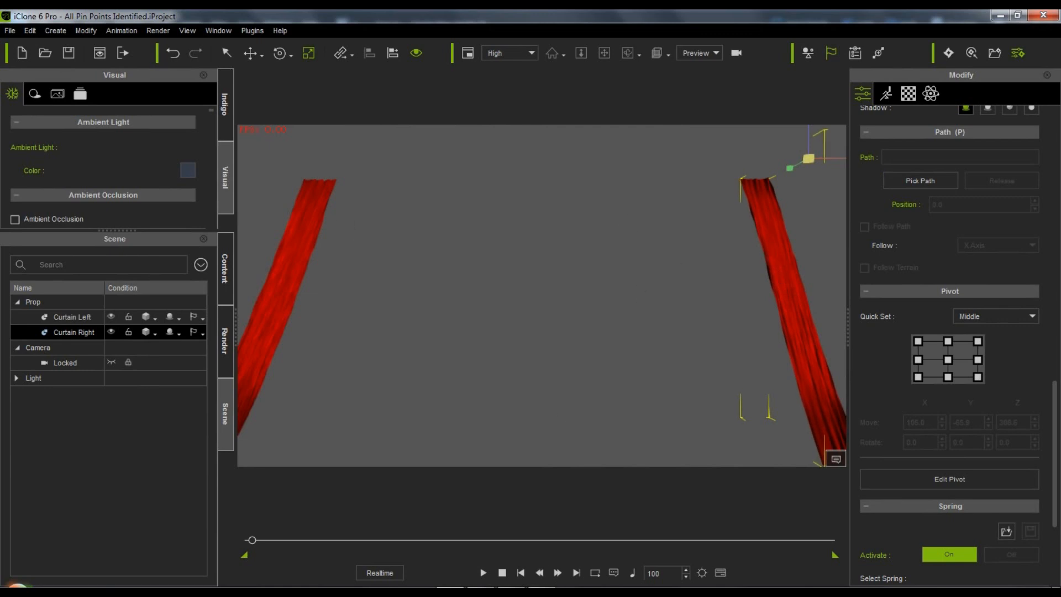
Step: At frame 150, nudge the X scale of Curtain Left and Curtain Right to give each a transform key
double_click(670, 572)
type("150")
key("Return")
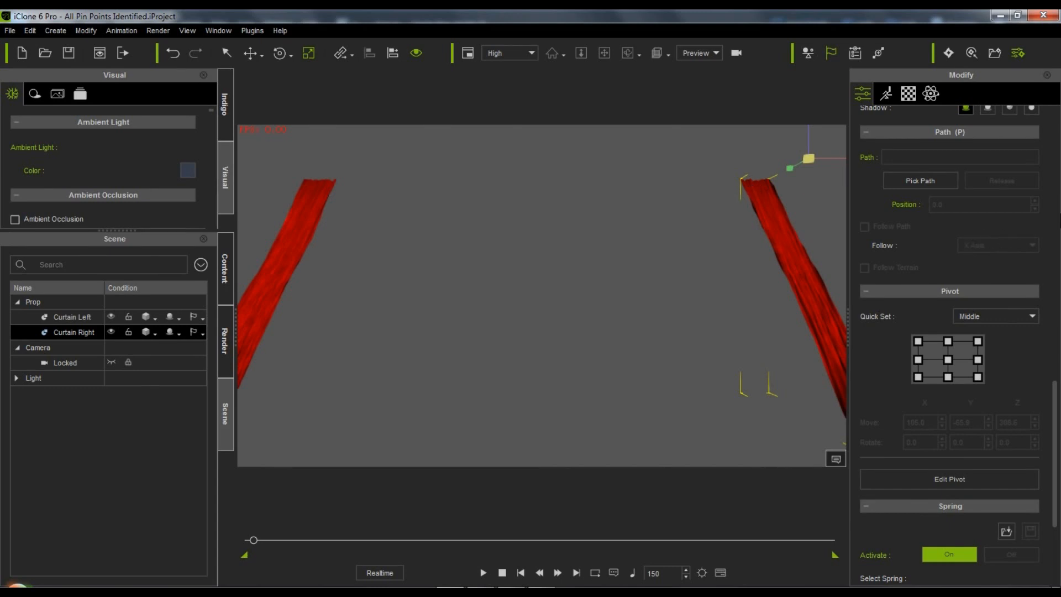
left_click_drag(1055, 391, 1055, 125)
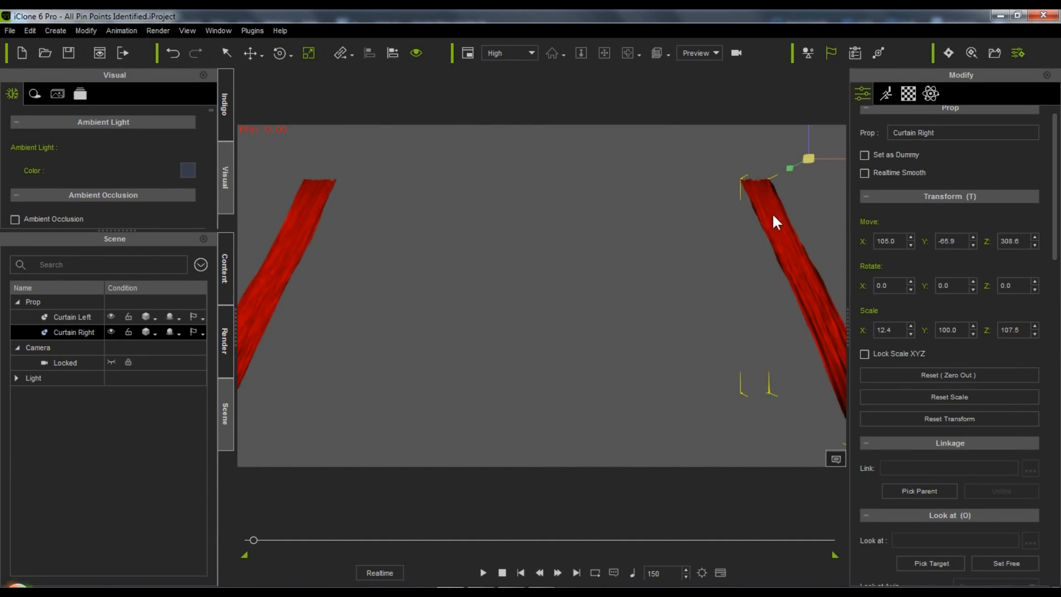
left_click(78, 315)
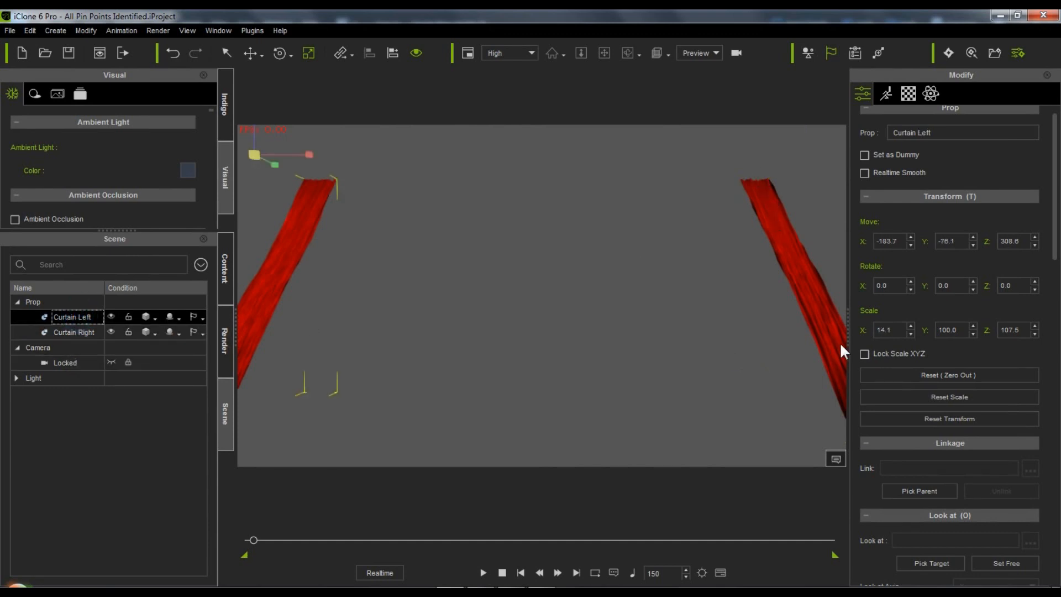
left_click(910, 326)
left_click(85, 330)
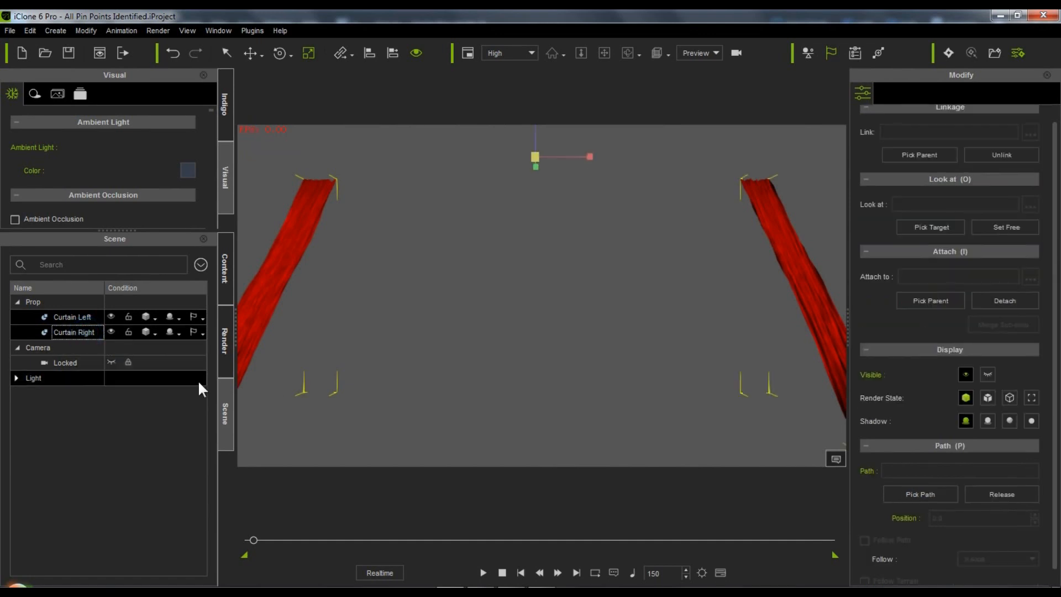
Step: Show the tracks of both curtains in the timeline and expand Curtain Left's tracks
left_click(720, 572)
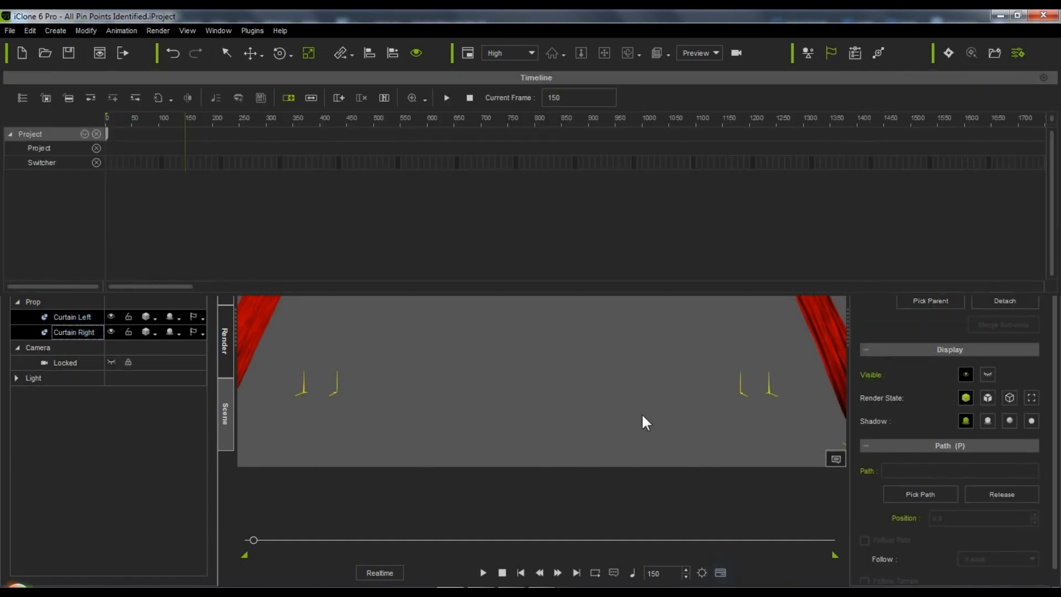
left_click(47, 98)
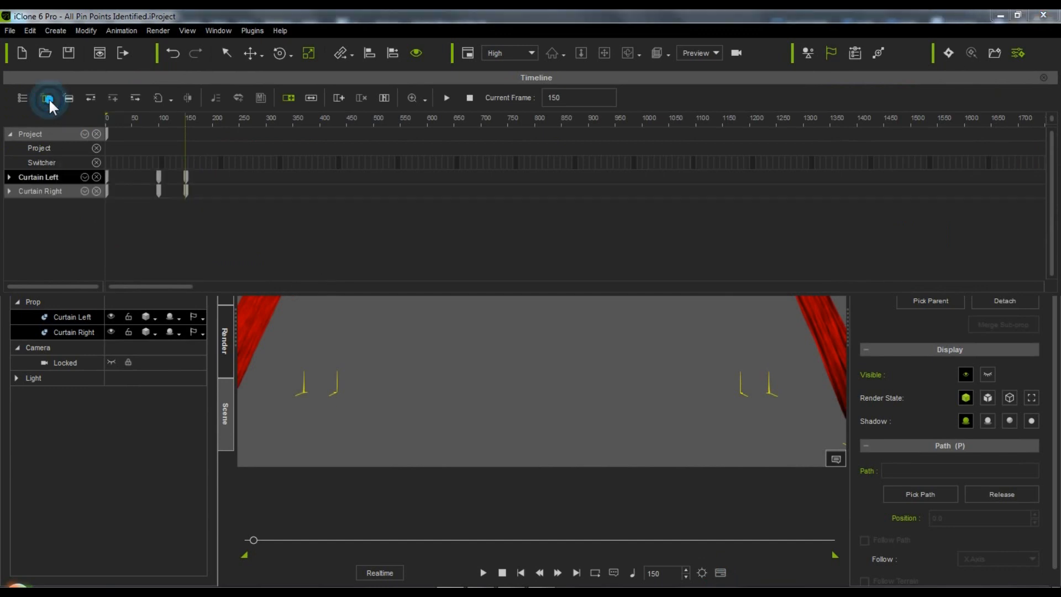
left_click(9, 178)
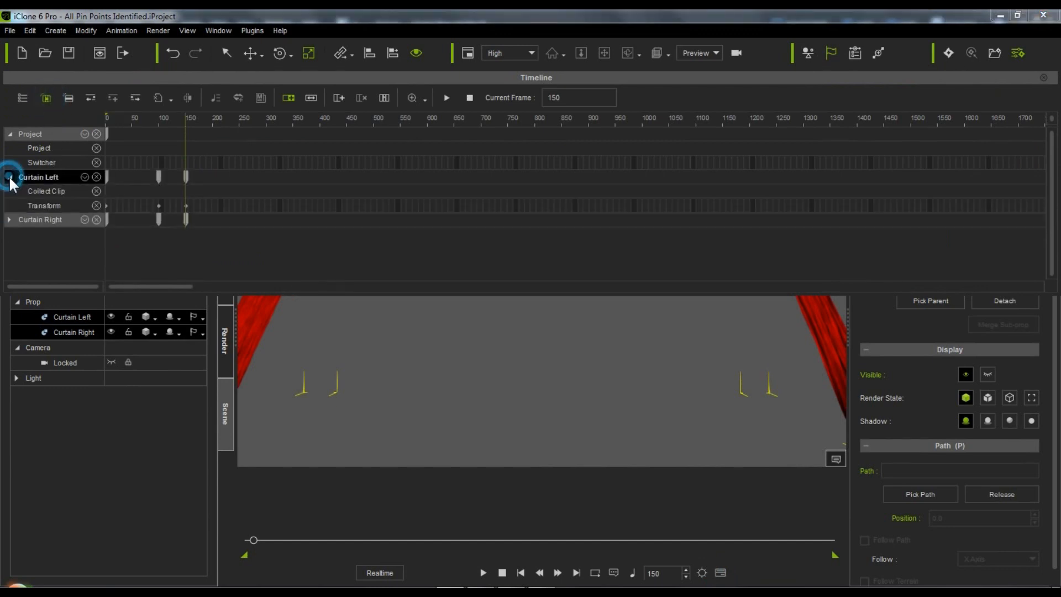
Step: Expand Curtain Right's tracks in the timeline and move to frame 300
left_click(10, 220)
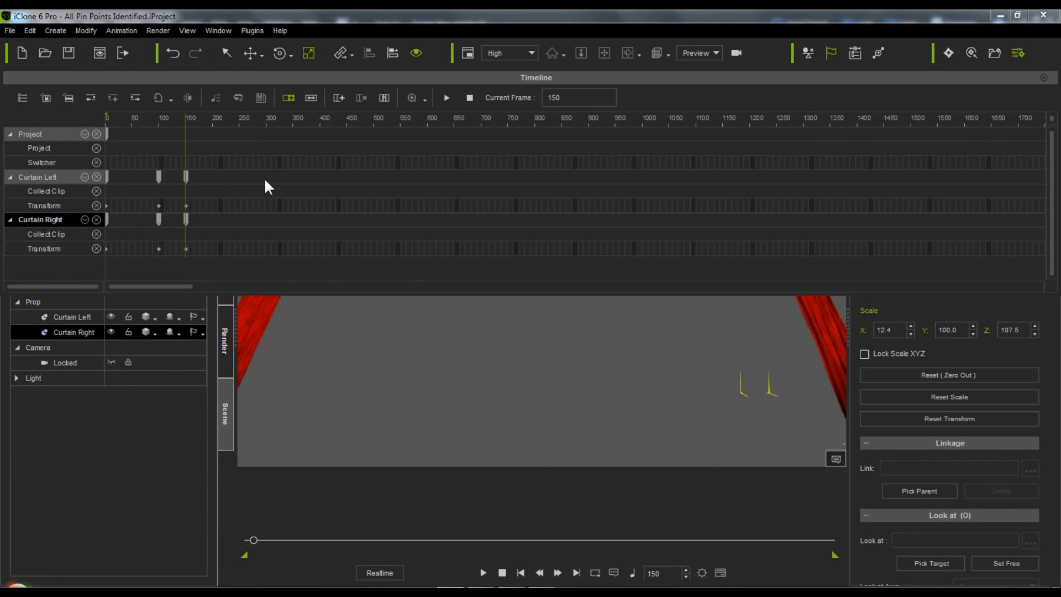
double_click(570, 95)
type("300")
key("Return")
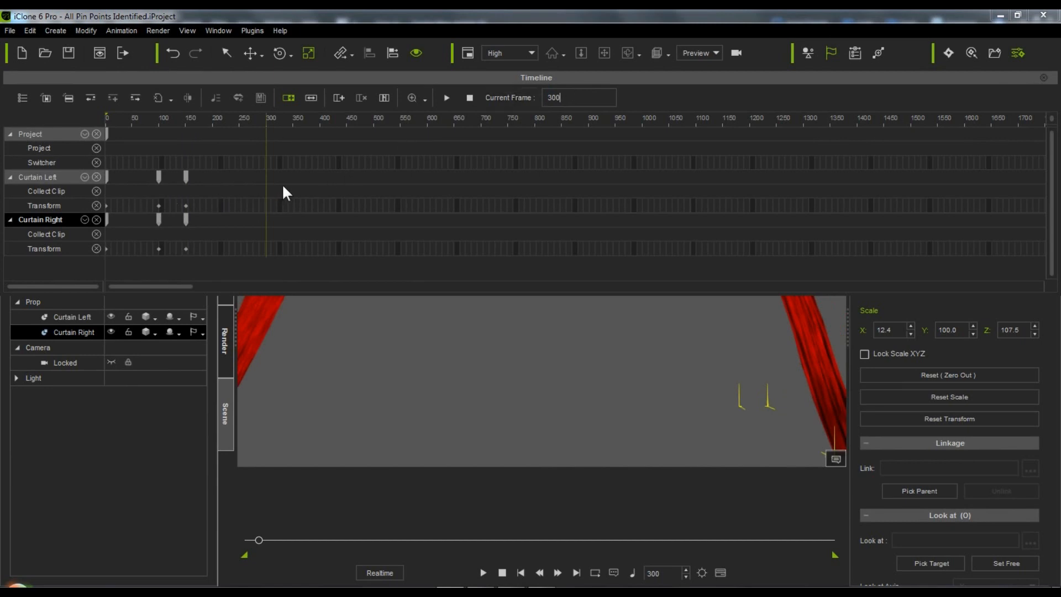
Step: Copy Curtain Left's first-frame key and paste it at frame 300
left_click(108, 177)
right_click(108, 177)
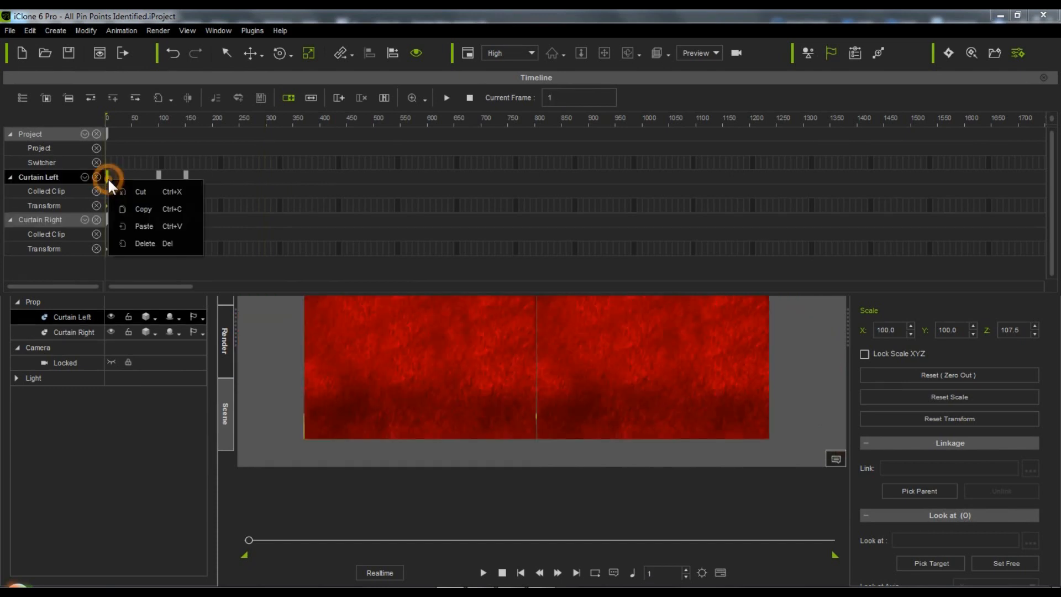
left_click(142, 209)
left_click(519, 97)
type("300")
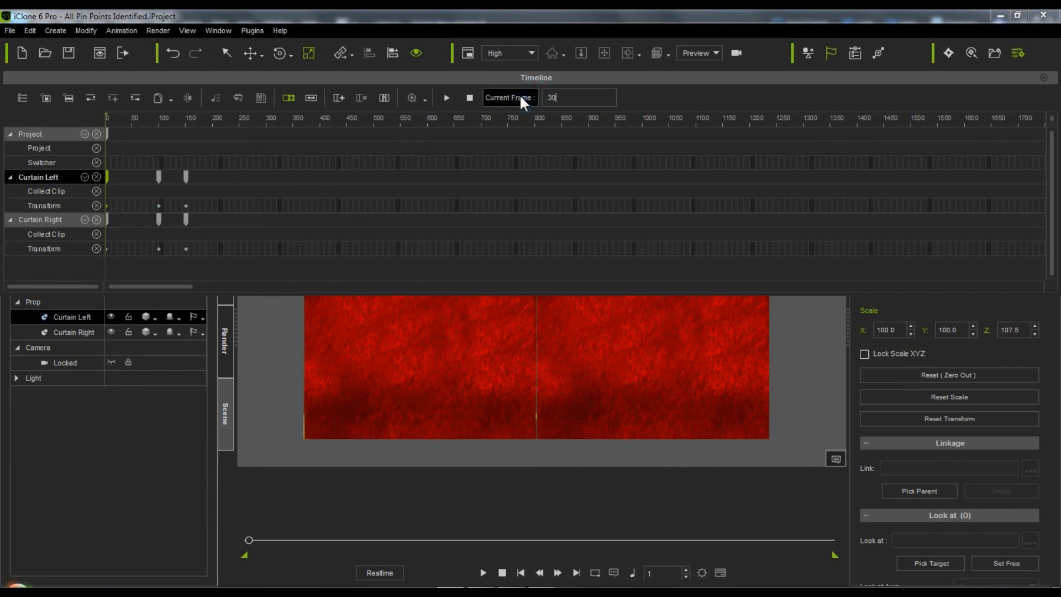
key("Return")
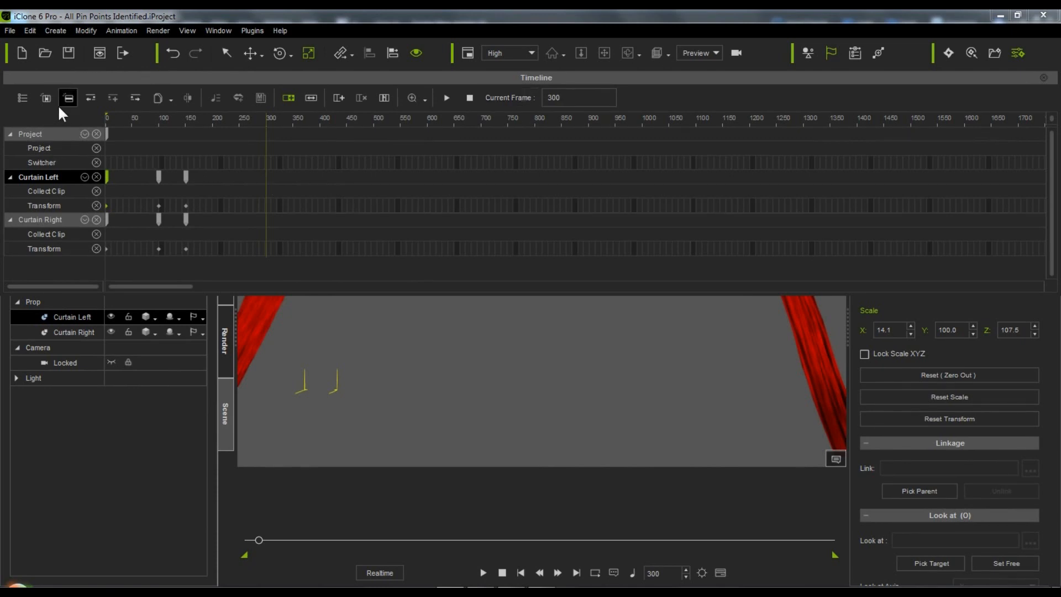
left_click(171, 100)
left_click(184, 155)
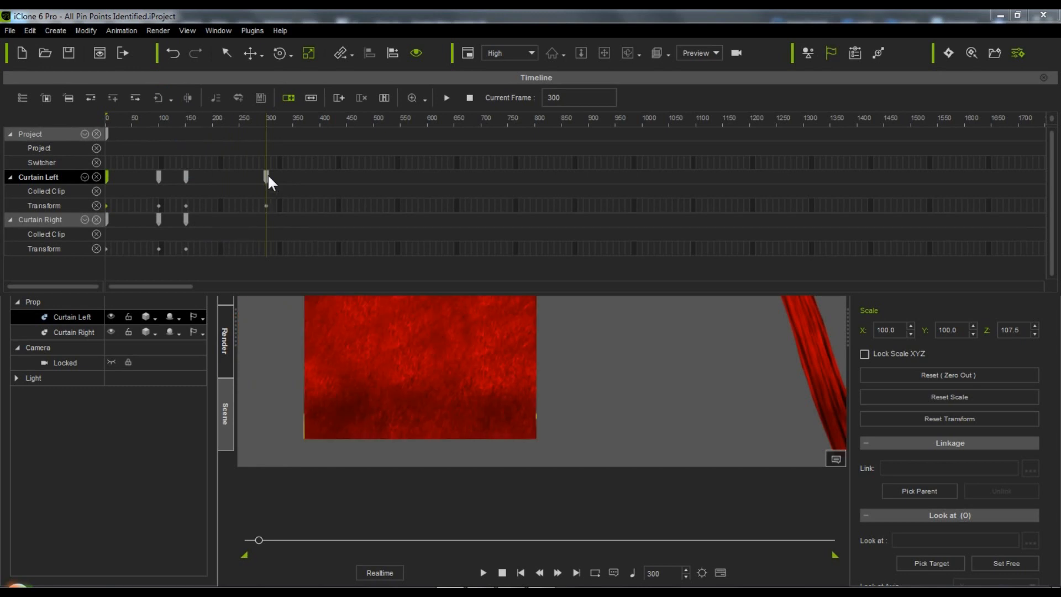
Step: Copy Curtain Right's first-frame key and paste it onto its Transform track at about frame 300
left_click(108, 219)
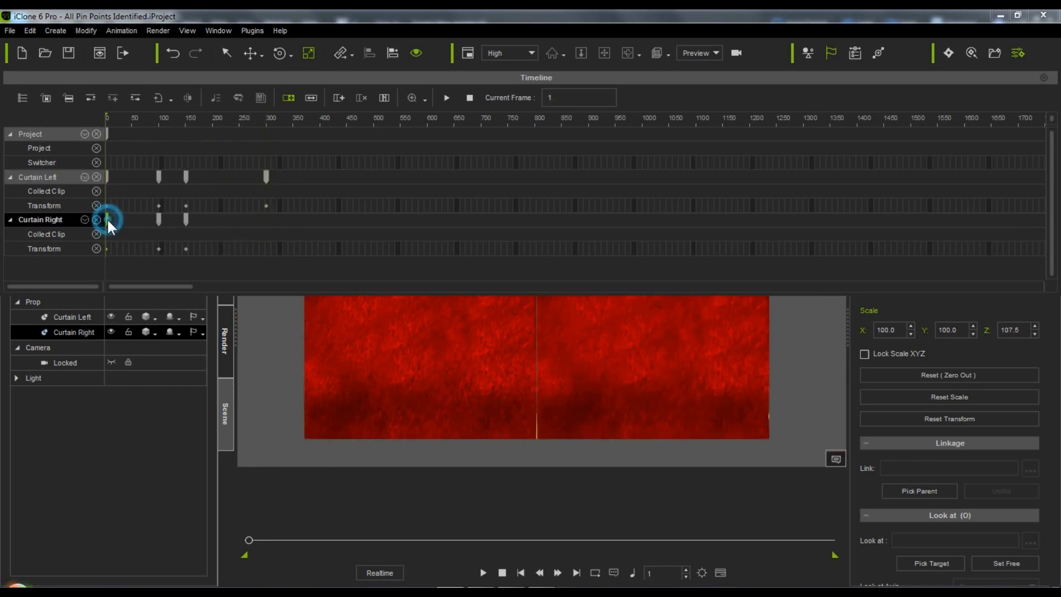
right_click(108, 219)
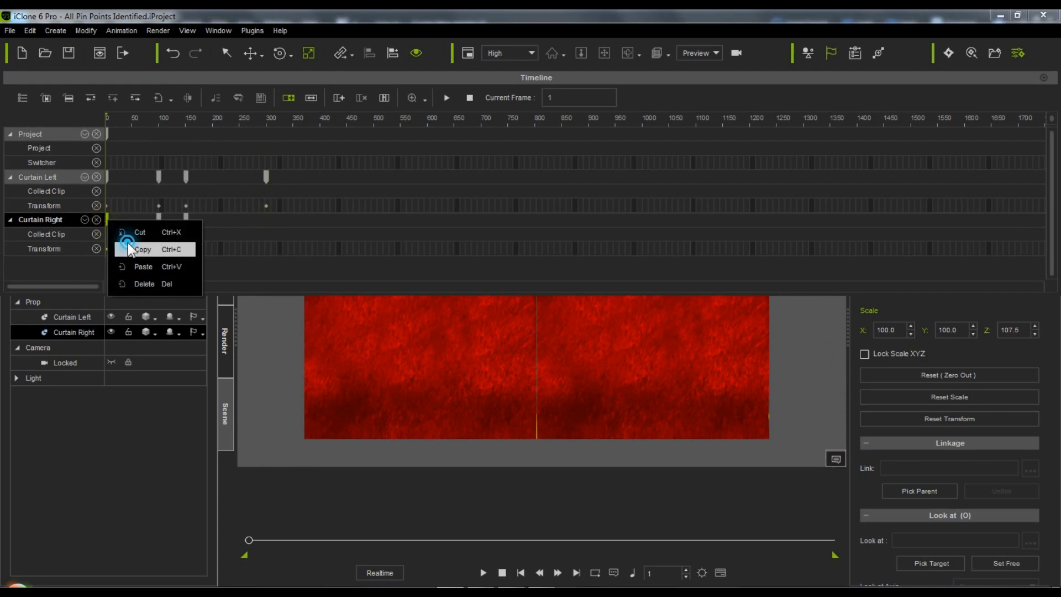
left_click(127, 243)
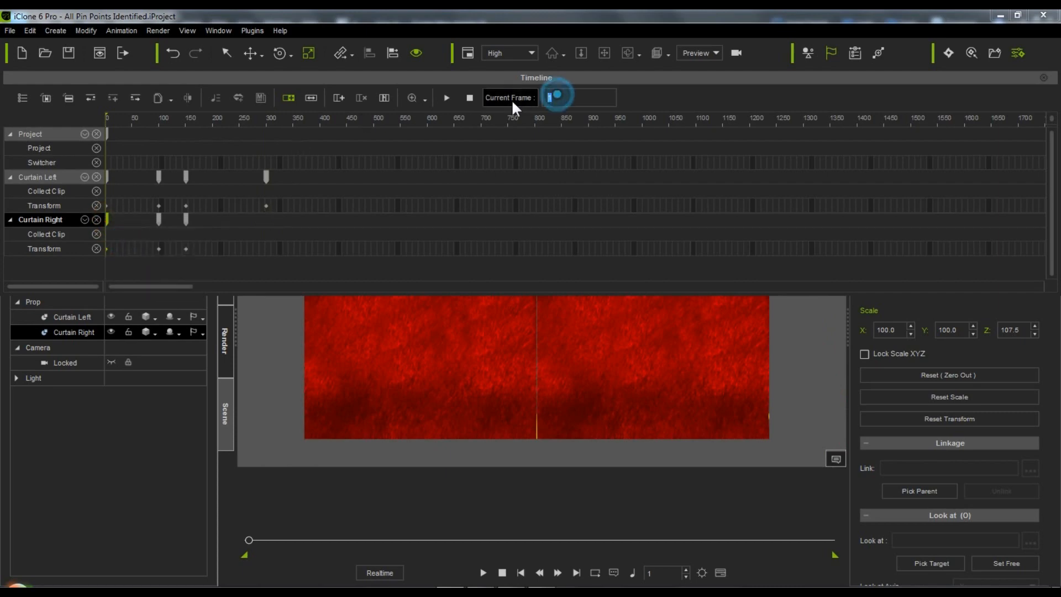
type("300")
key("Return")
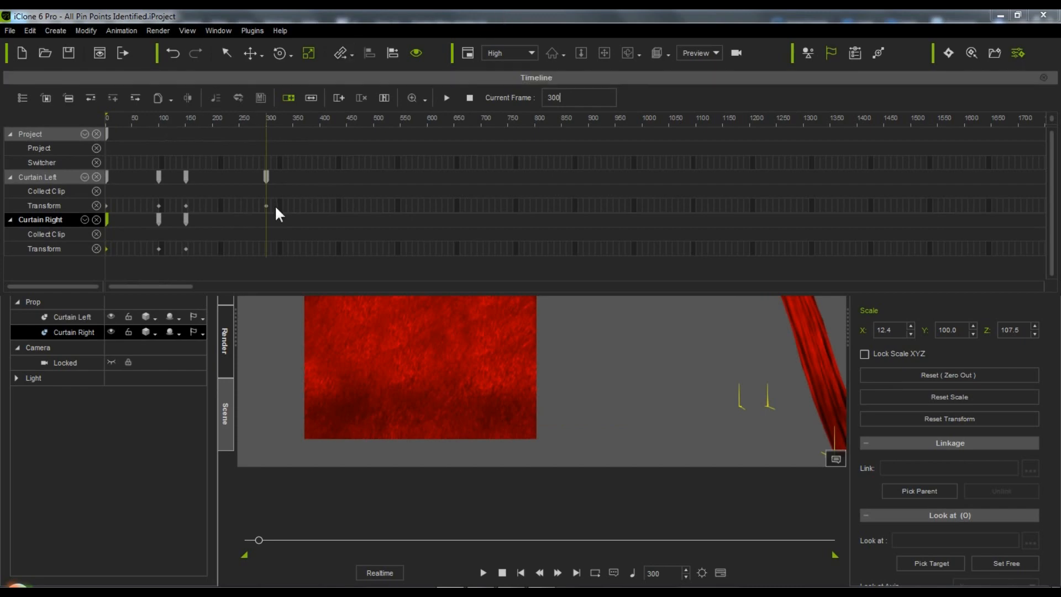
right_click(267, 249)
left_click(287, 298)
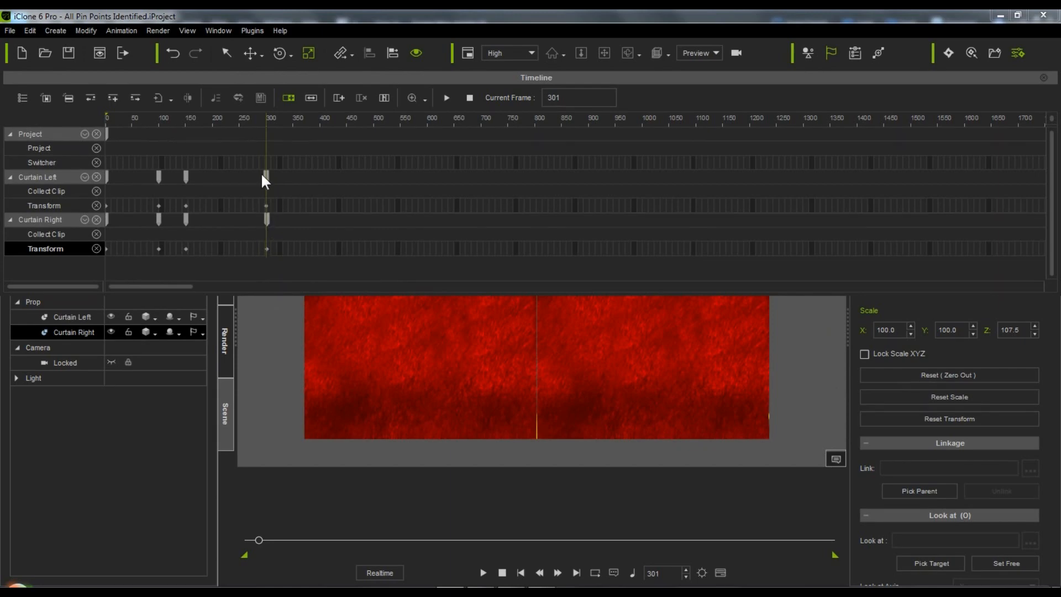
Step: Shift Curtain Right's last key to frame 300 so it lines up with Curtain Left's key
left_click(267, 219)
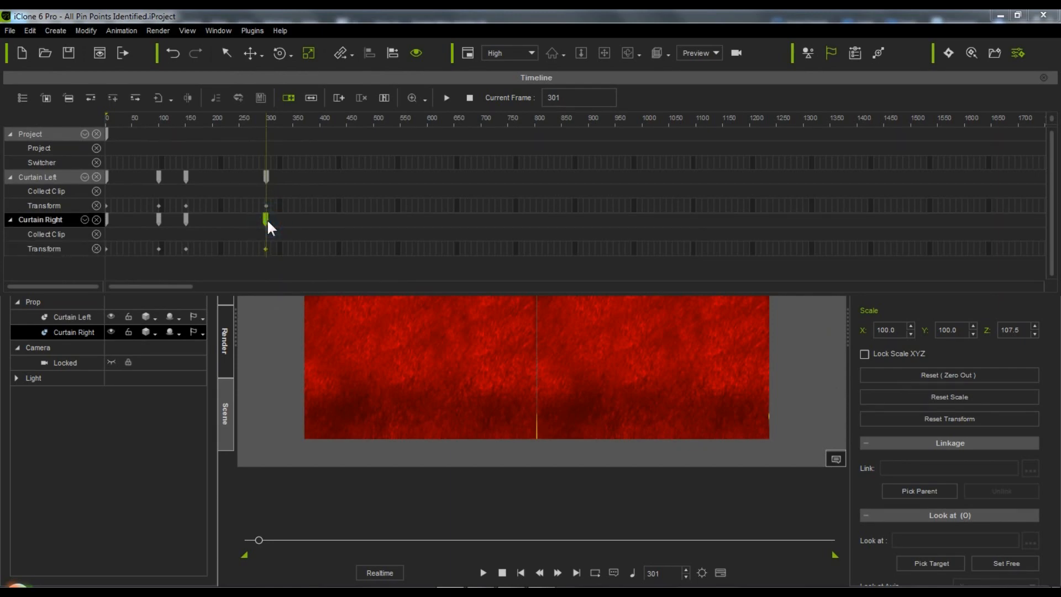
double_click(266, 219)
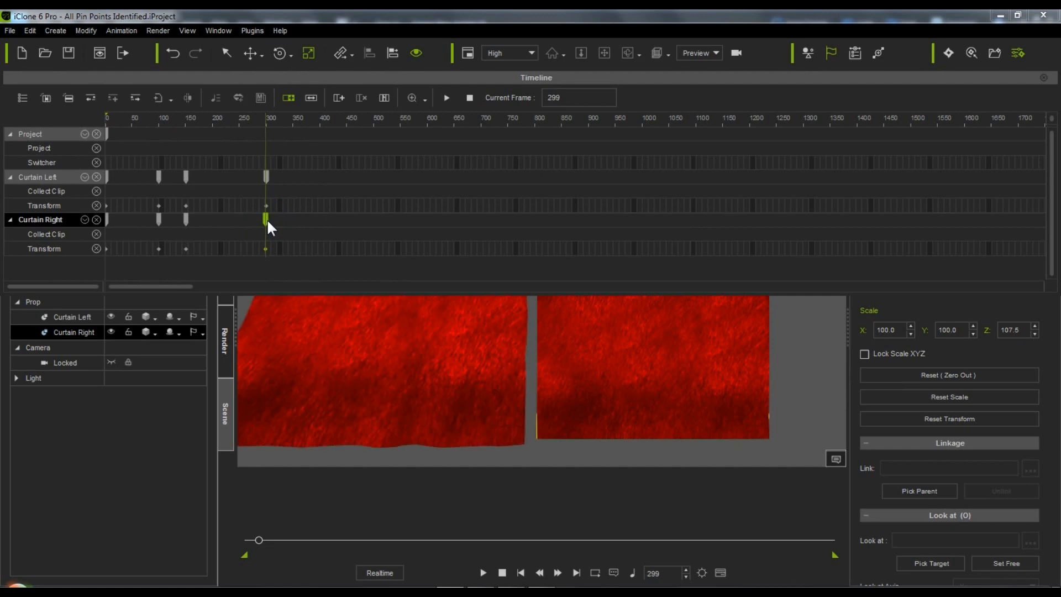
scroll(267, 218, "up", 4)
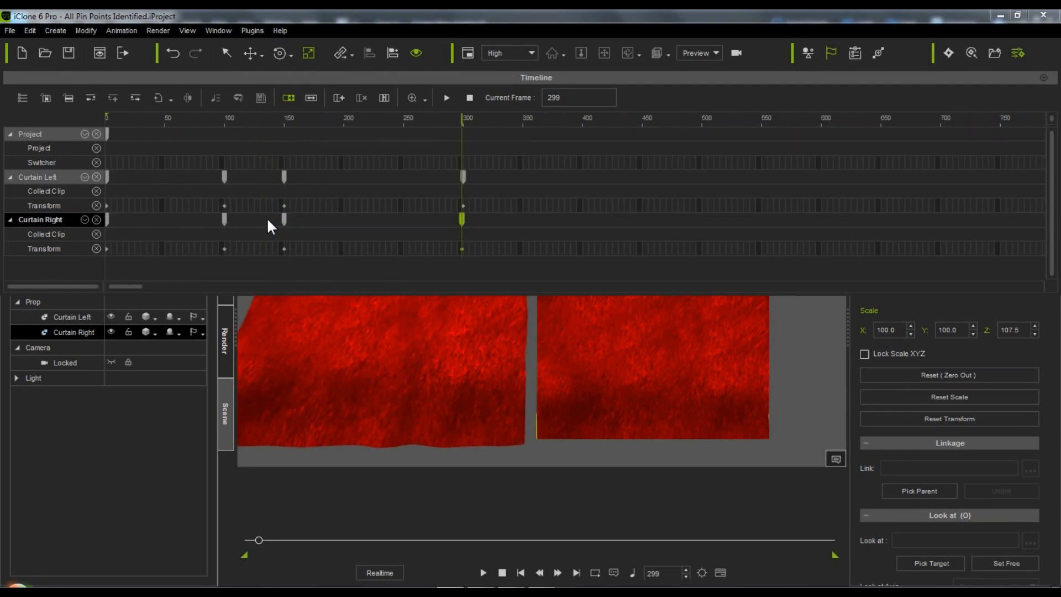
scroll(642, 252, "up", 2)
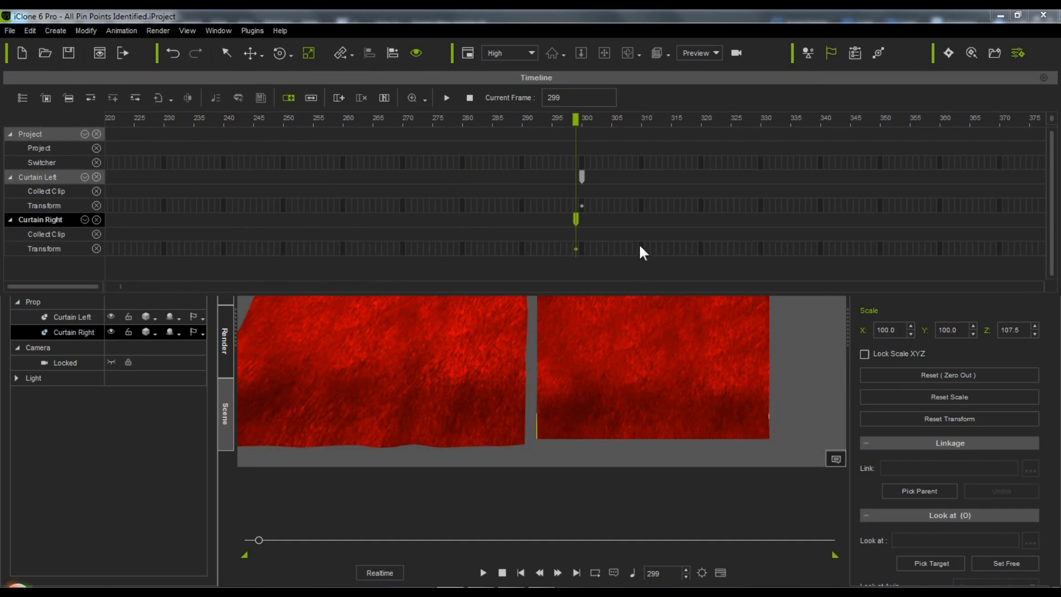
left_click(584, 224)
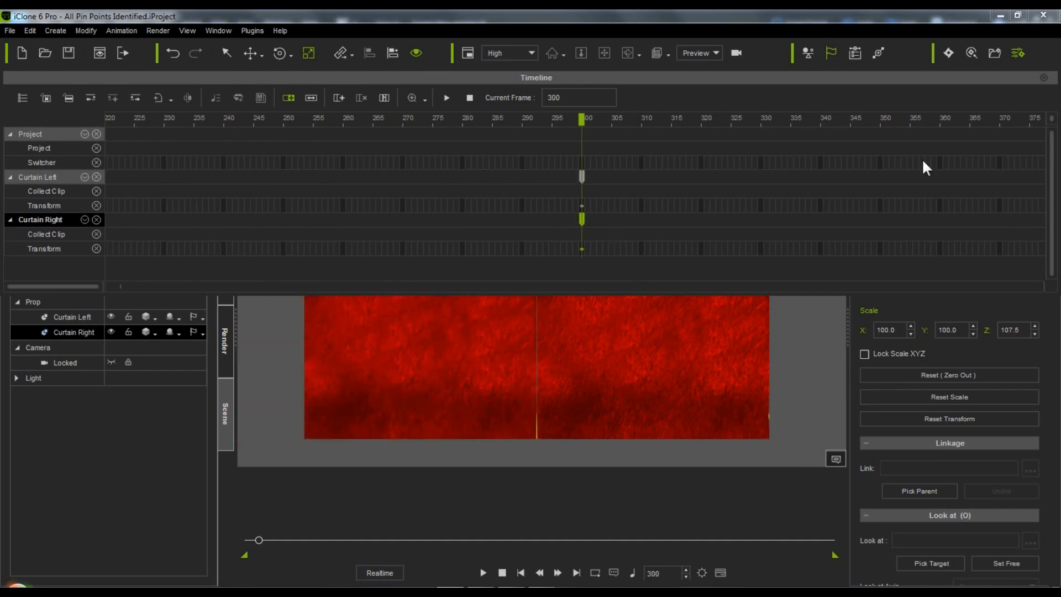
Step: Close the timeline and set the end of the render export range to frame 300
left_click(1043, 77)
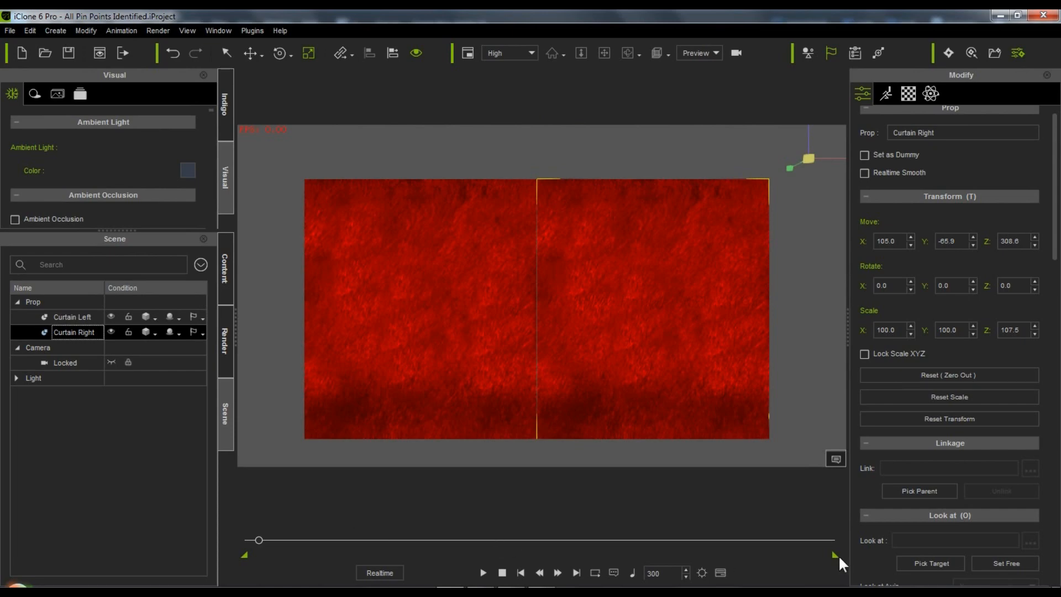
left_click(226, 340)
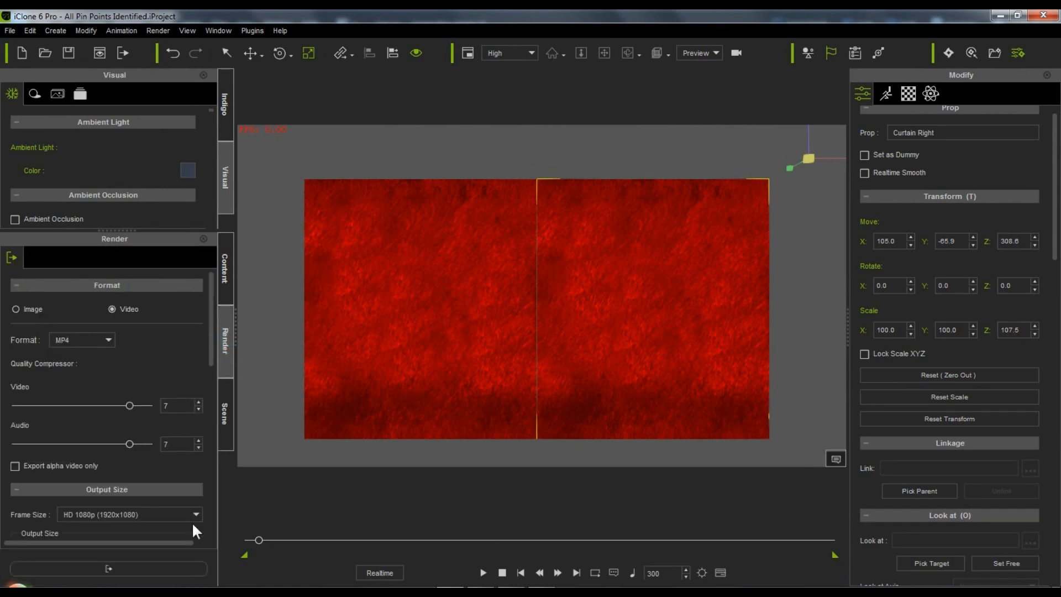
left_click_drag(210, 352, 221, 433)
scroll(232, 487, "down", 3)
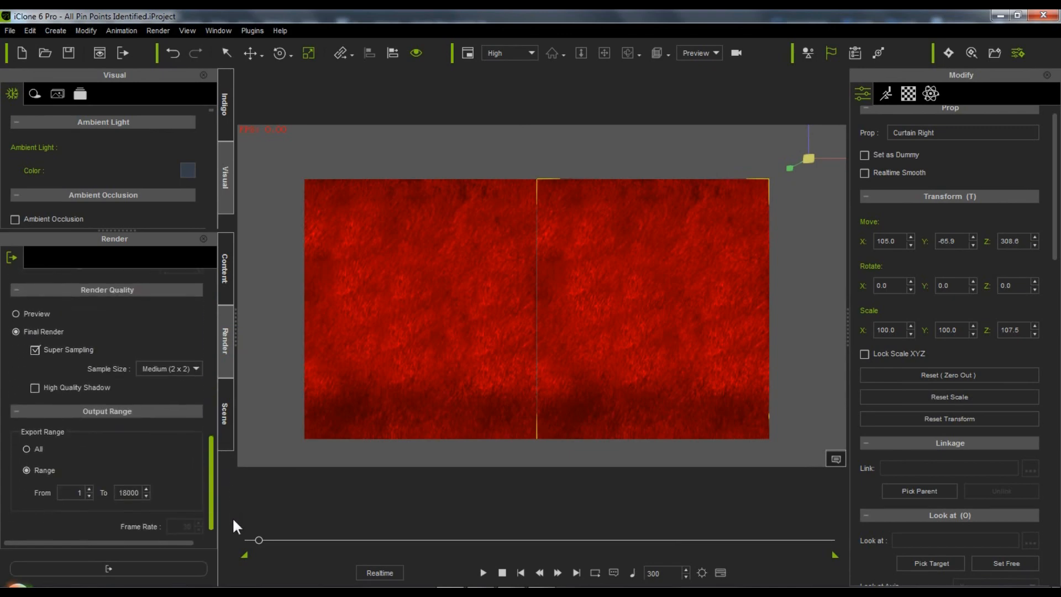
double_click(126, 484)
type("300")
key("Return")
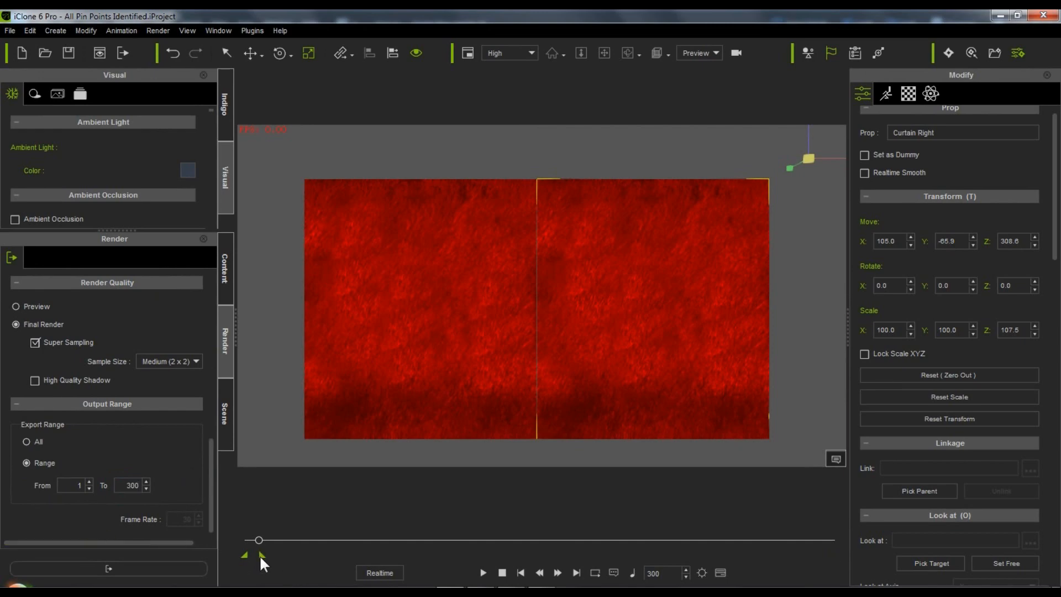
Step: Switch the view to the Locked camera and play the animation from the start
left_click(504, 571)
left_click(714, 54)
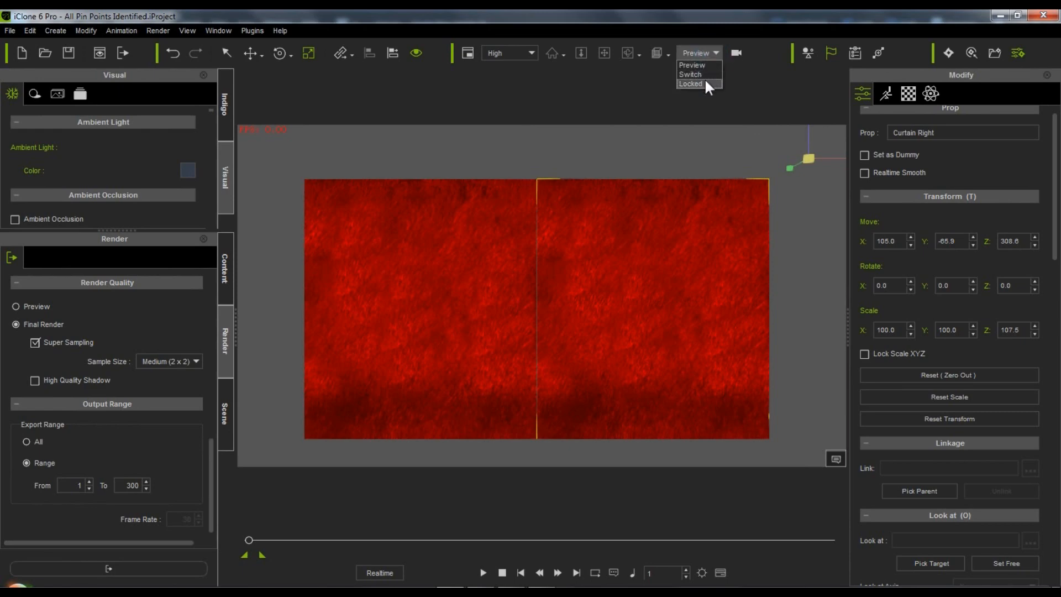
left_click(705, 81)
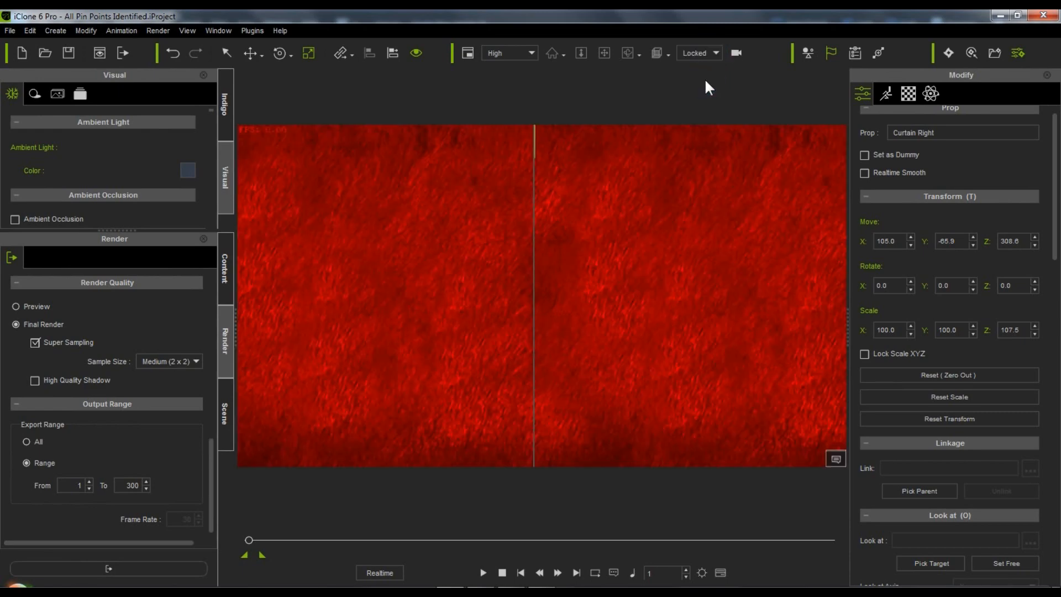
left_click(482, 572)
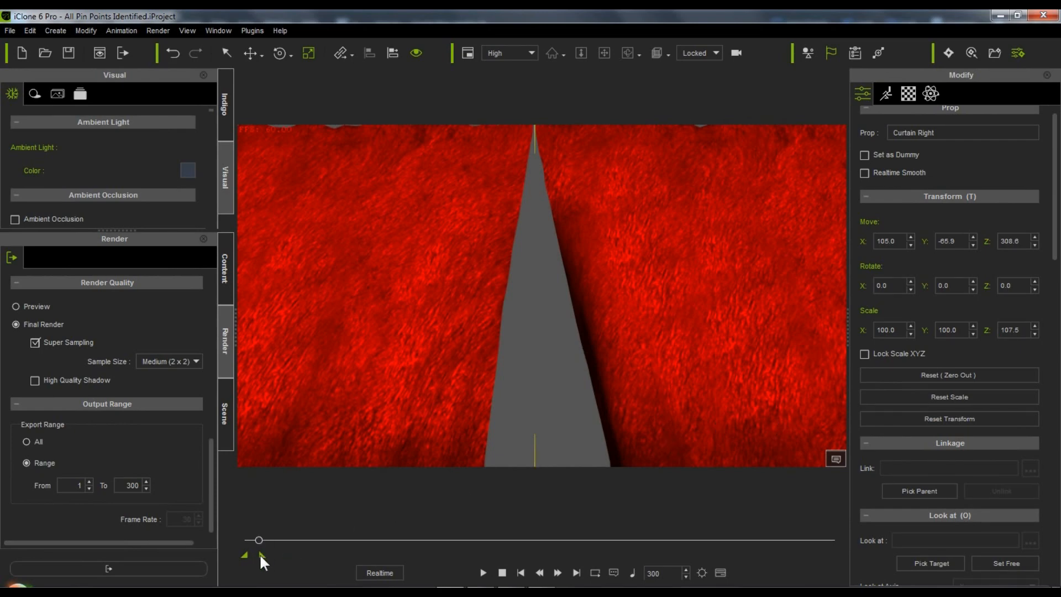
Step: Extend the export range to frame 840 and play the animation from the start in By Frame mode
left_click_drag(264, 554, 279, 553)
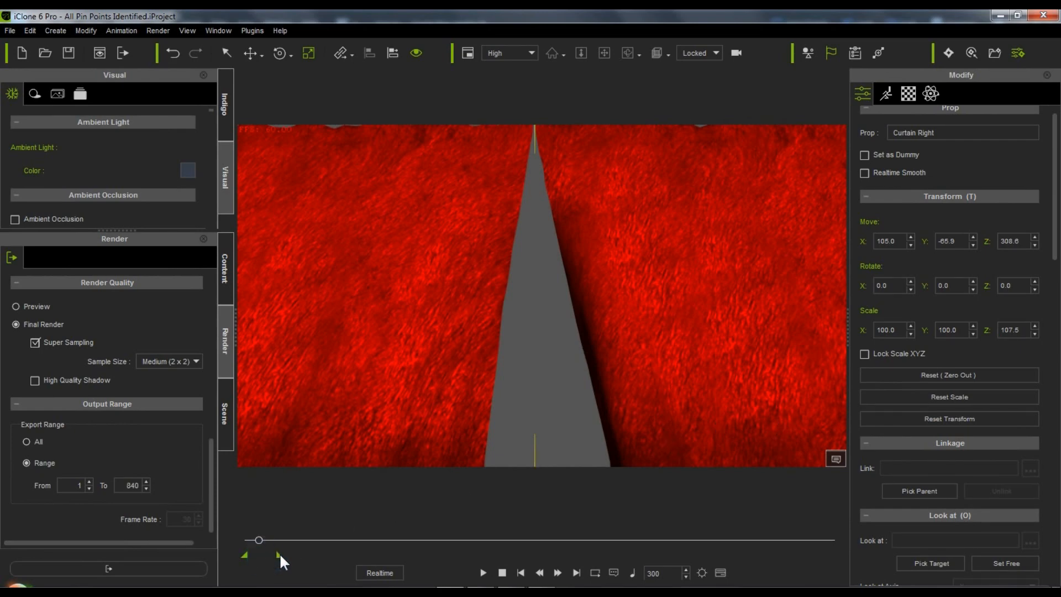
left_click(502, 572)
left_click(380, 572)
left_click(483, 572)
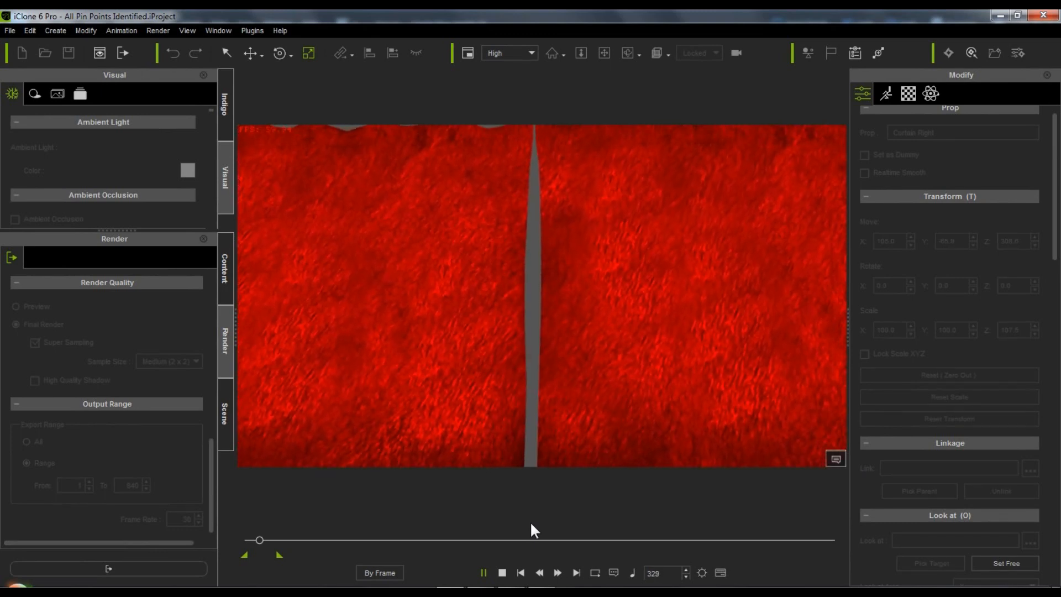
Step: Replay the curtain animation from the start, stop it and save the project
left_click(500, 573)
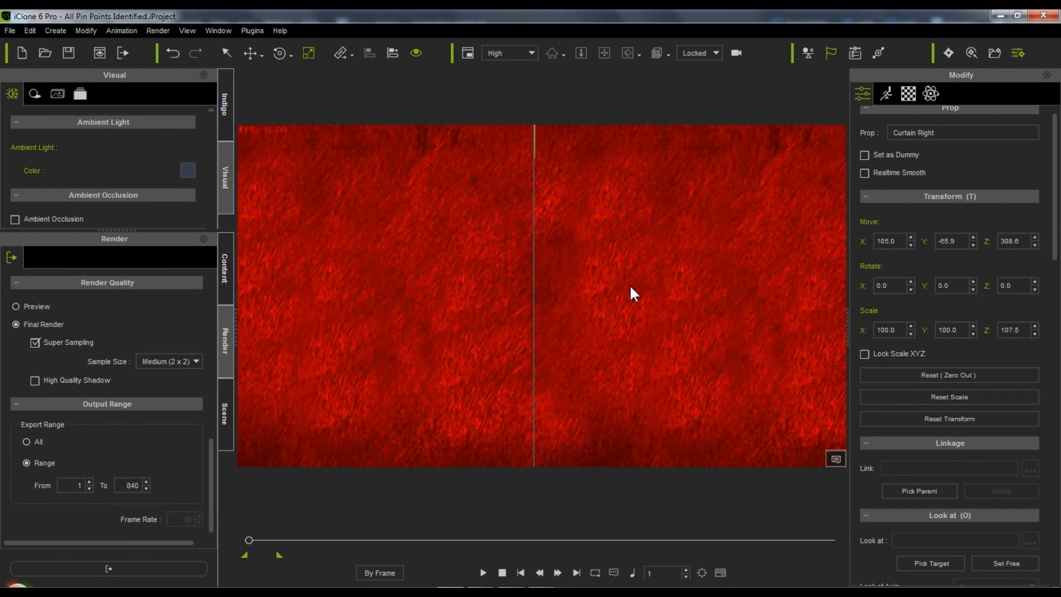
key("space")
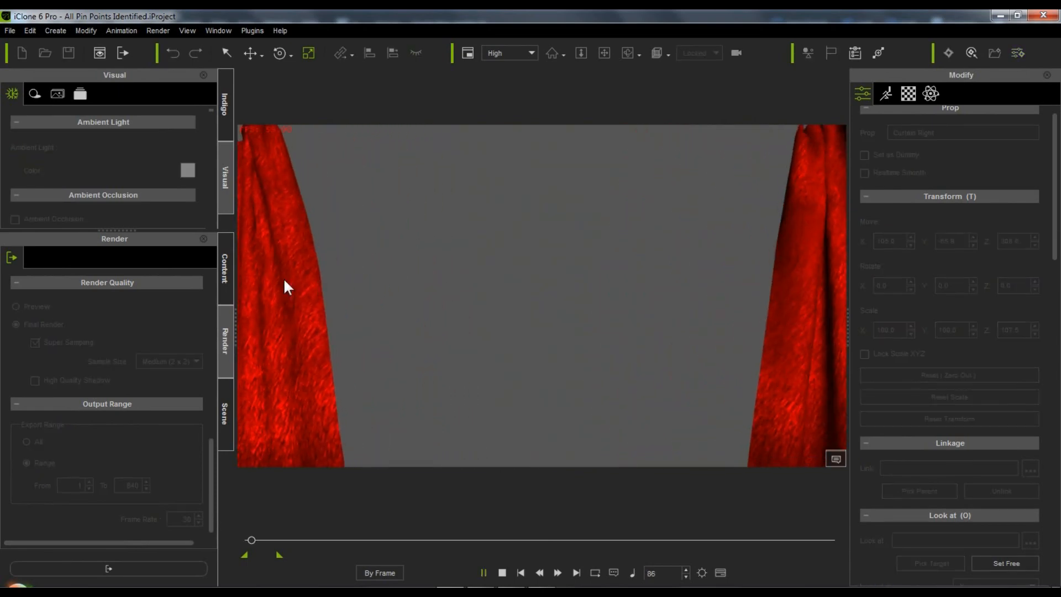
left_click(501, 572)
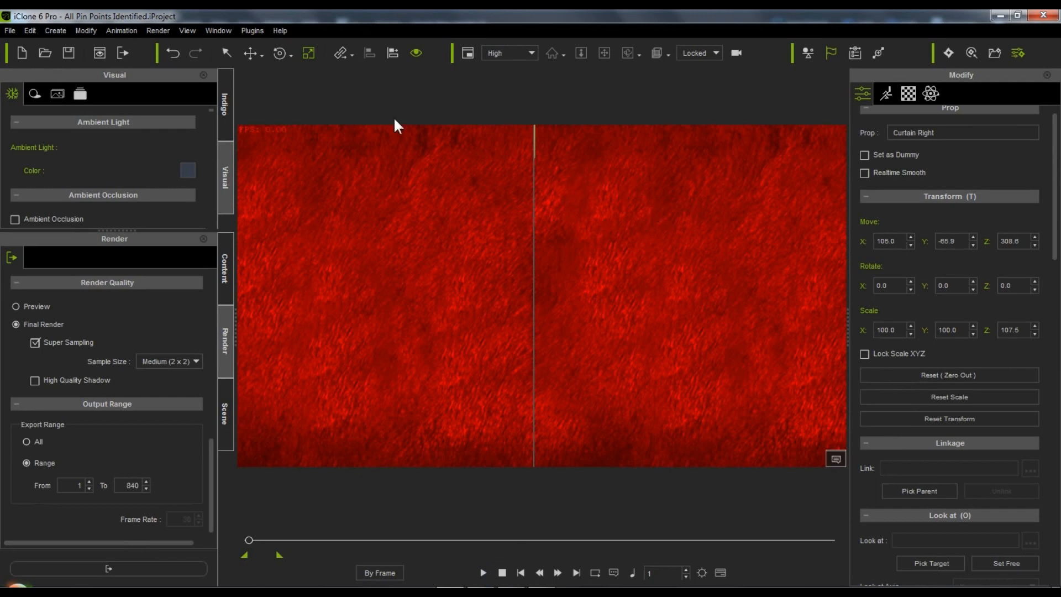
left_click(68, 53)
left_click(44, 55)
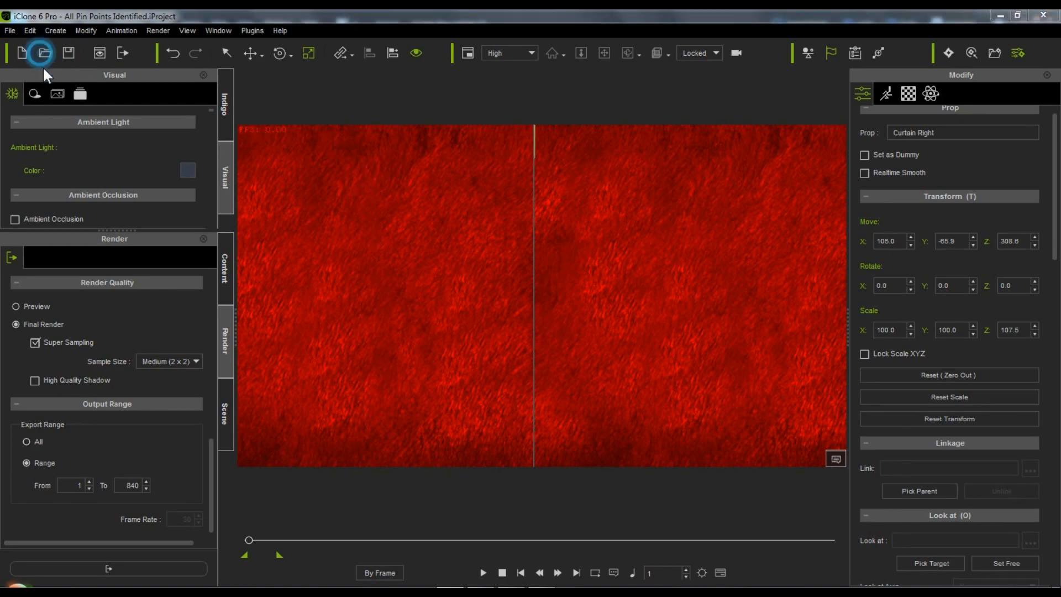
left_click(433, 98)
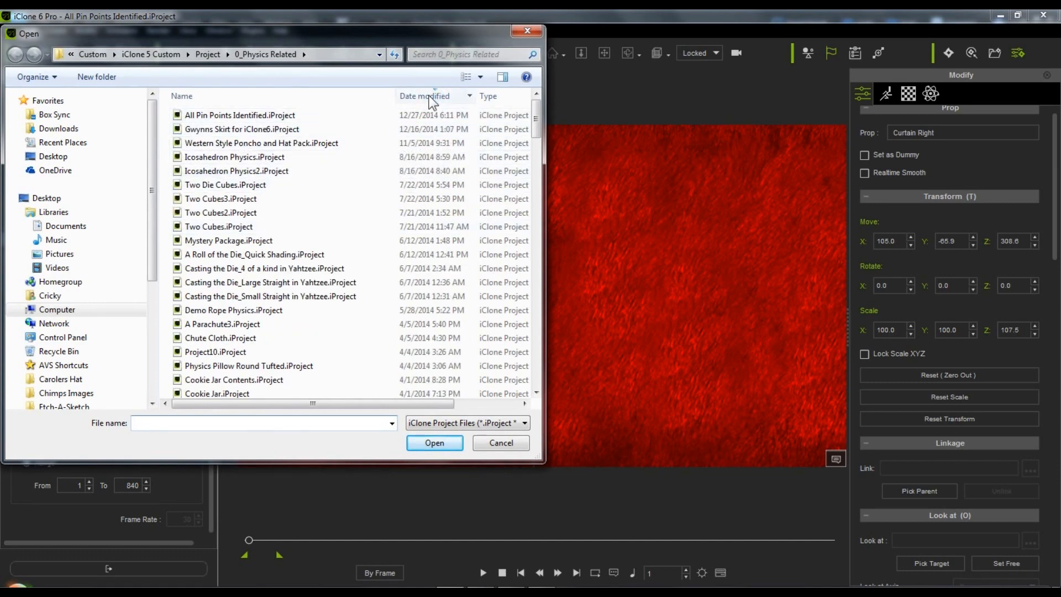
left_click(271, 113)
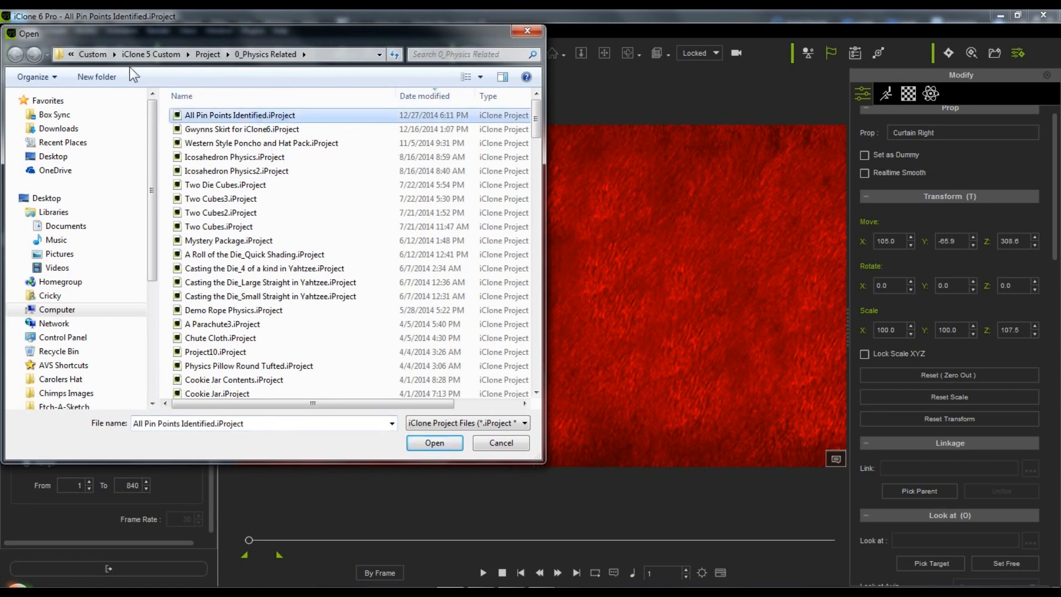
left_click(501, 443)
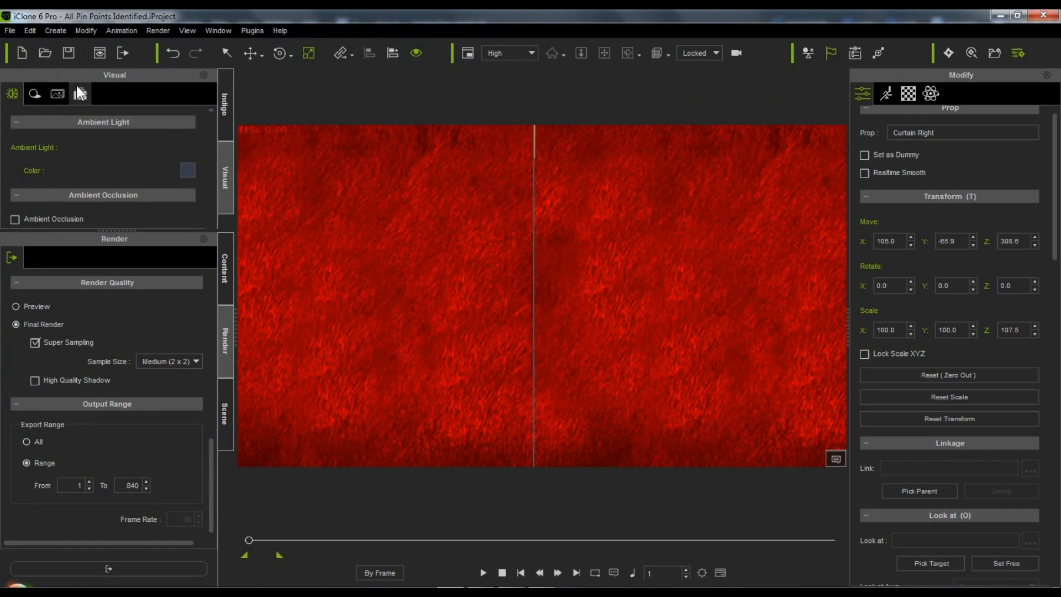
Step: Open the project "PhysX Curtains To Introduce your Cinematic Opening" from the F:\iClone6 Projects folder
left_click(11, 31)
left_click(48, 70)
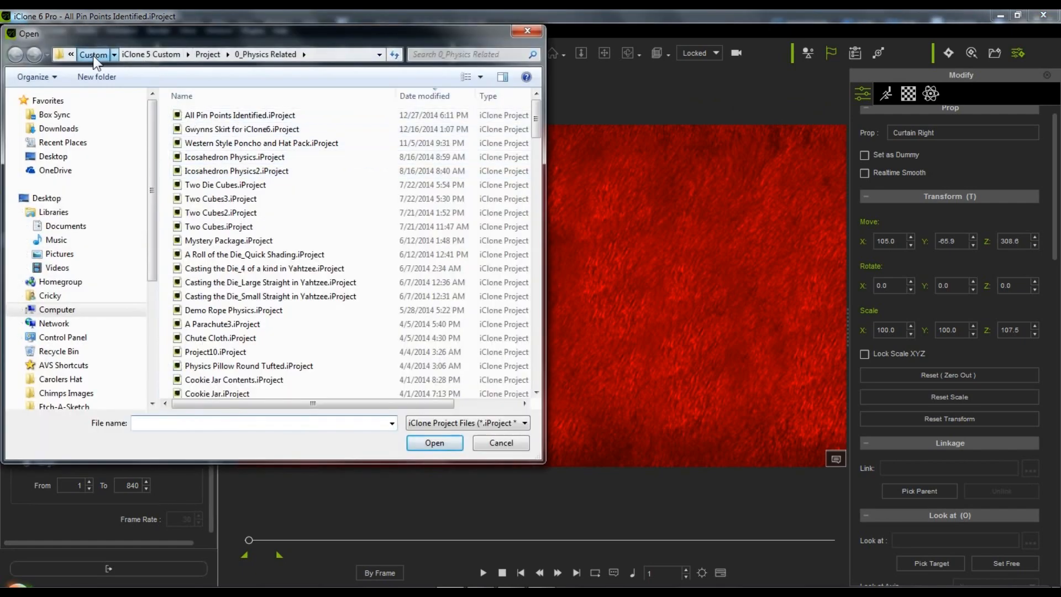
left_click(93, 55)
left_click(380, 54)
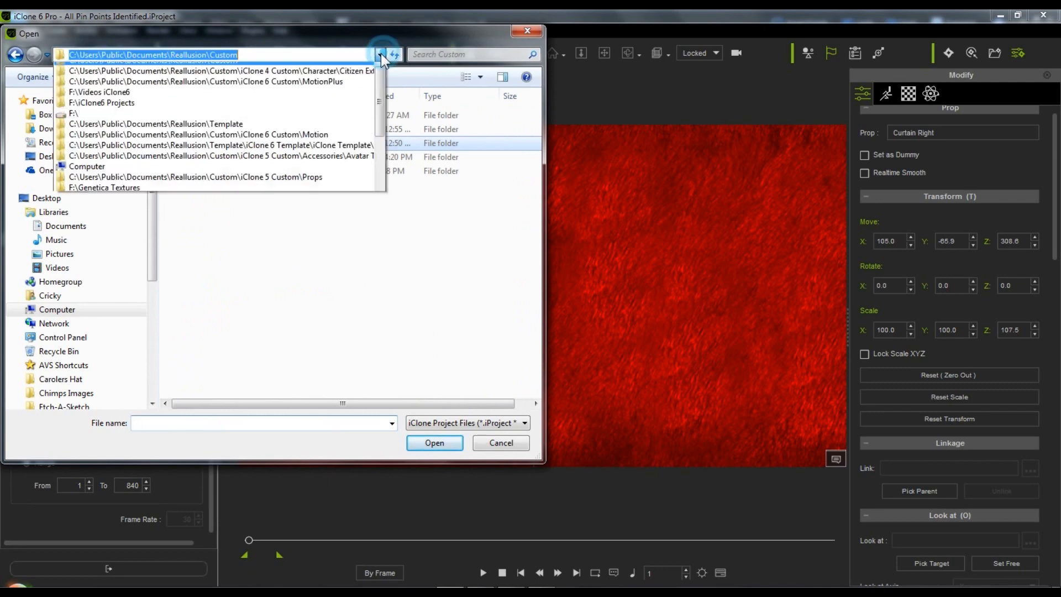
left_click(148, 93)
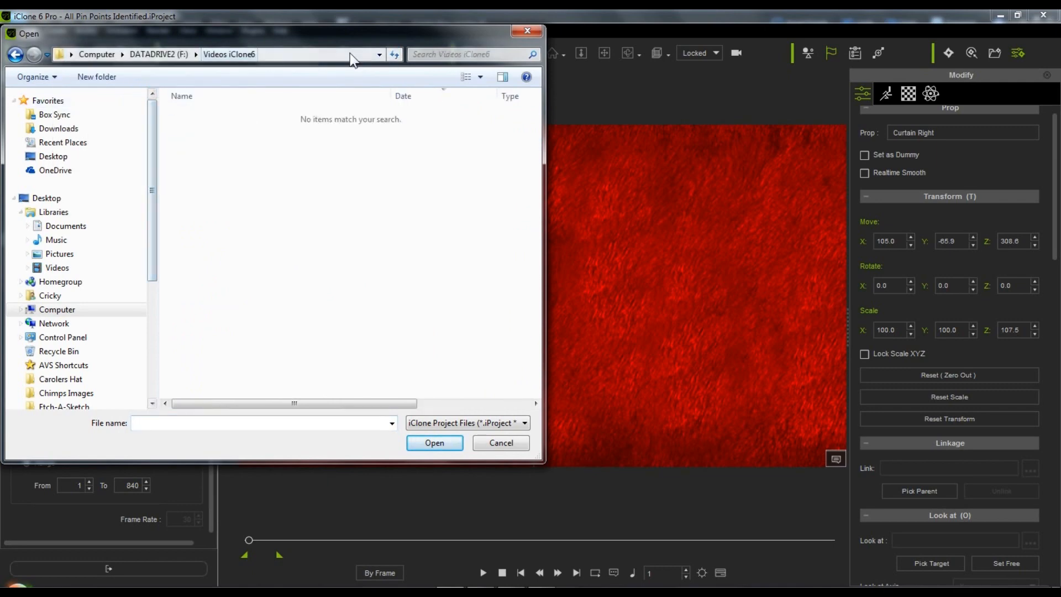
left_click(379, 54)
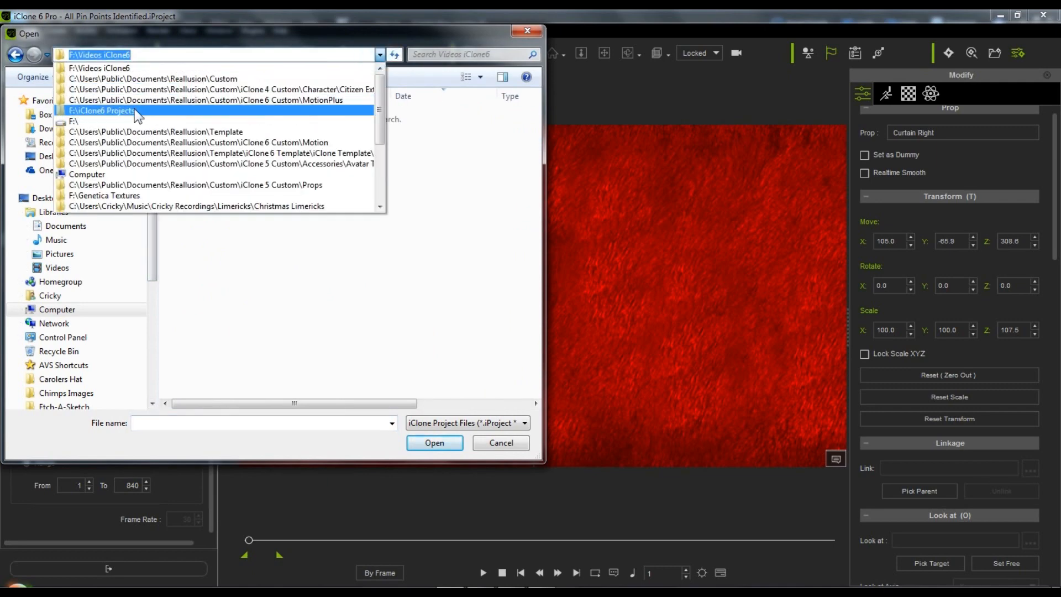
left_click(137, 115)
left_click(251, 115)
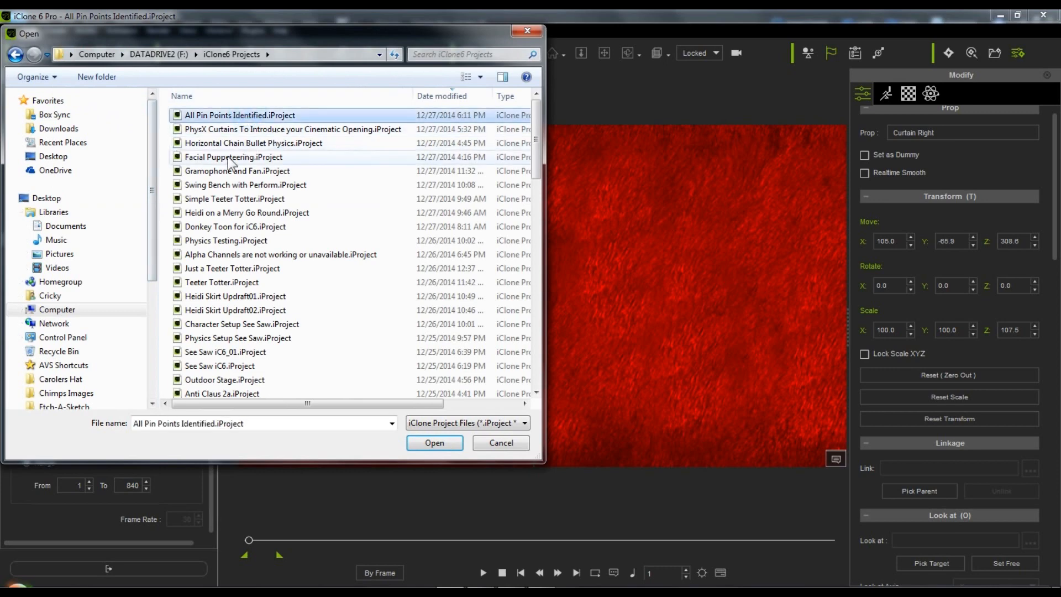
left_click(240, 129)
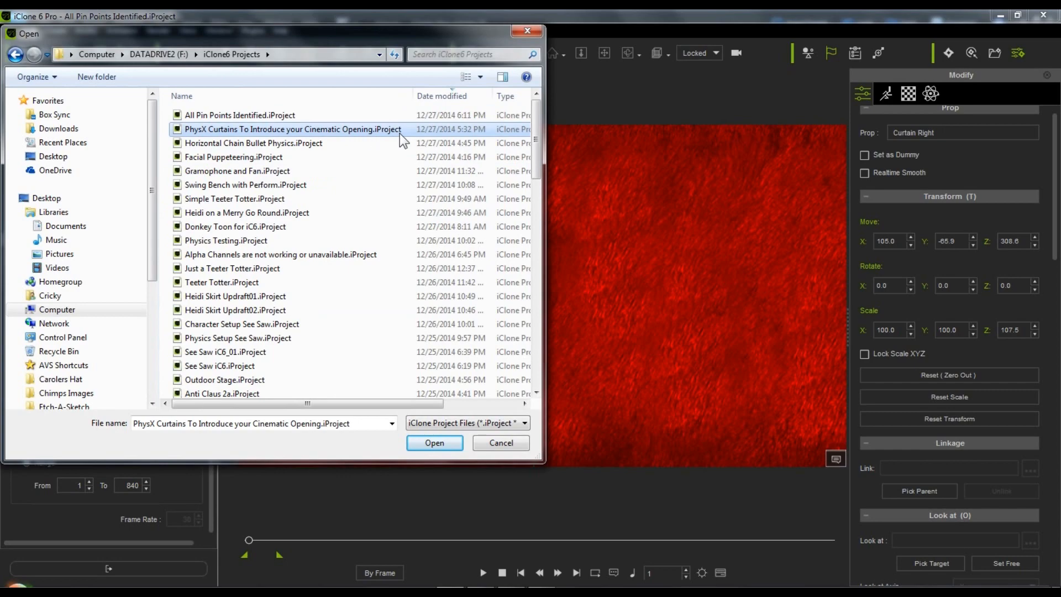
left_click(428, 443)
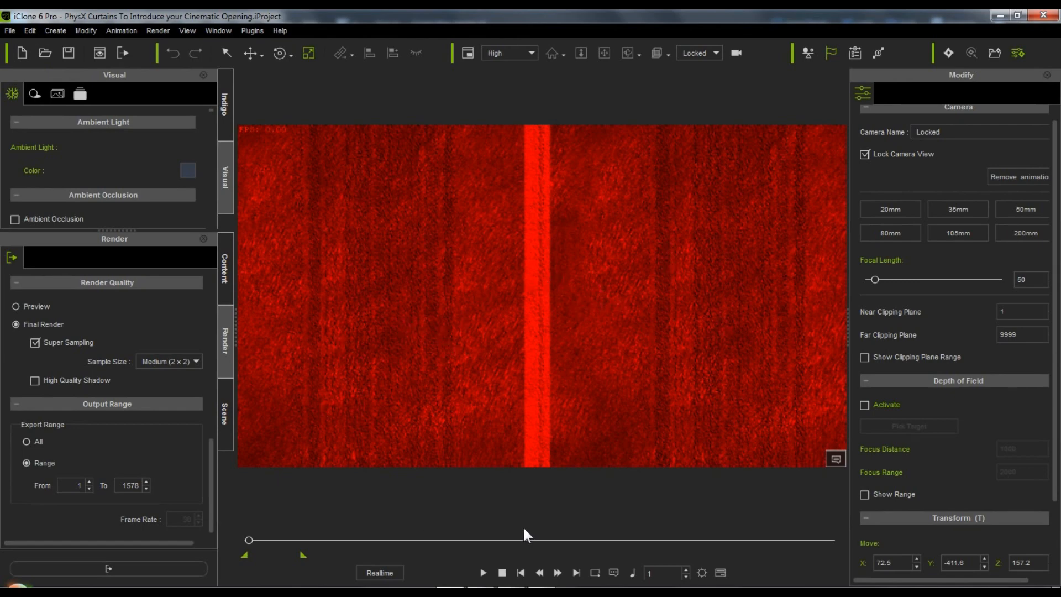
Step: Select the Curtain Left prop in the scene and show its material and texture settings
left_click(224, 423)
left_click(12, 301)
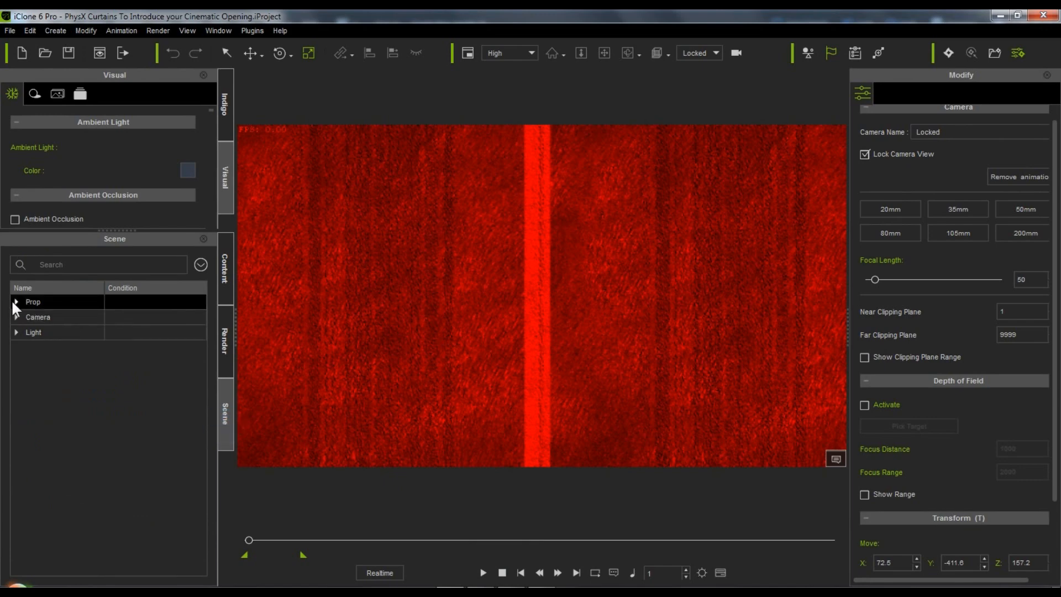
left_click(14, 301)
left_click(65, 316)
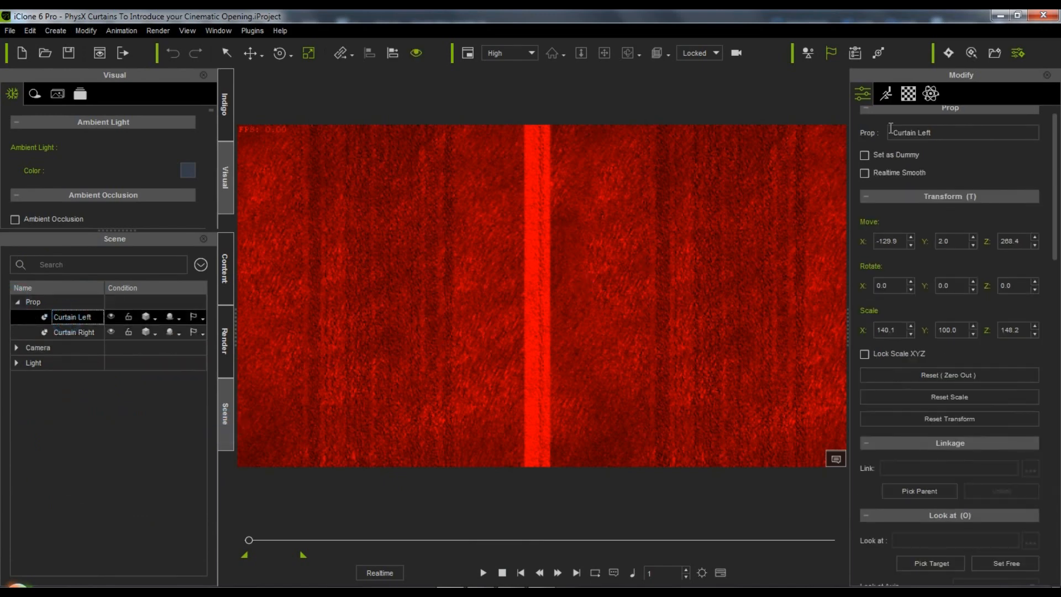
left_click(907, 94)
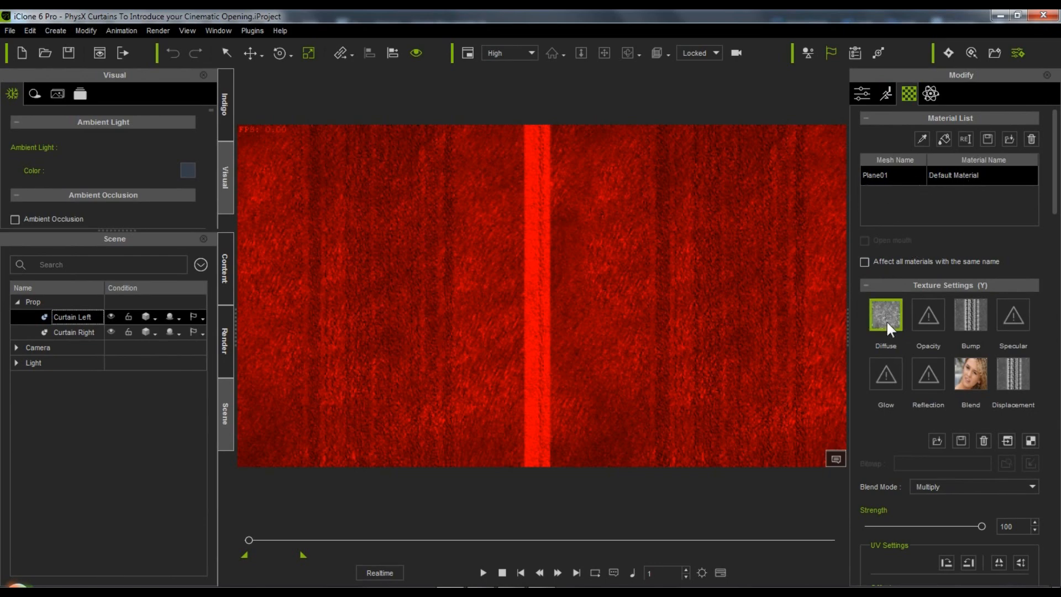
Step: Examine Curtain Left's displacement texture and browse to the source image 186530997_tp.jpg without loading it
left_click(1016, 378)
double_click(1020, 370)
left_click(434, 298)
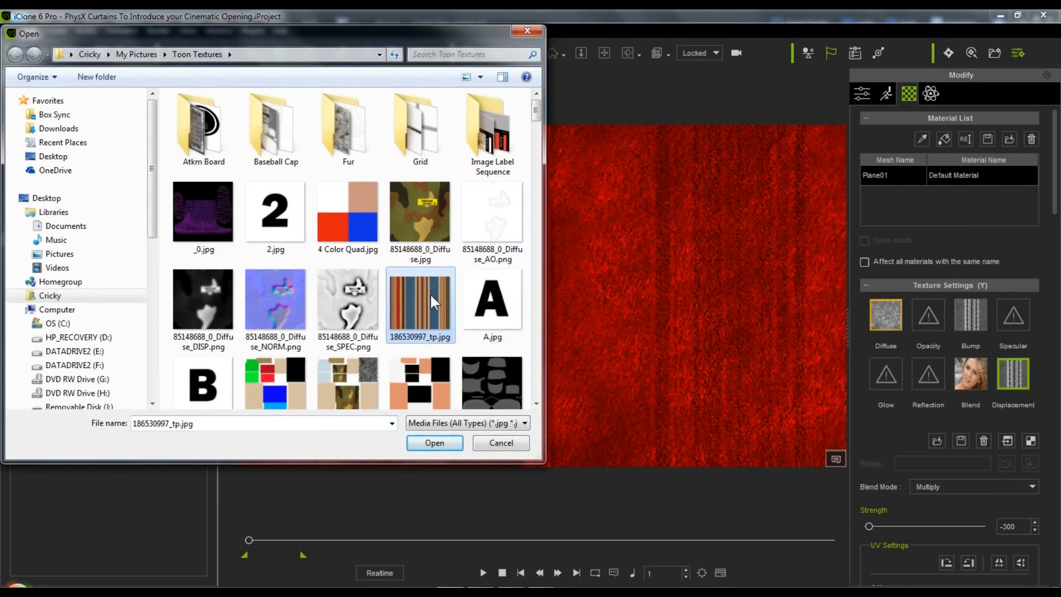
left_click(485, 444)
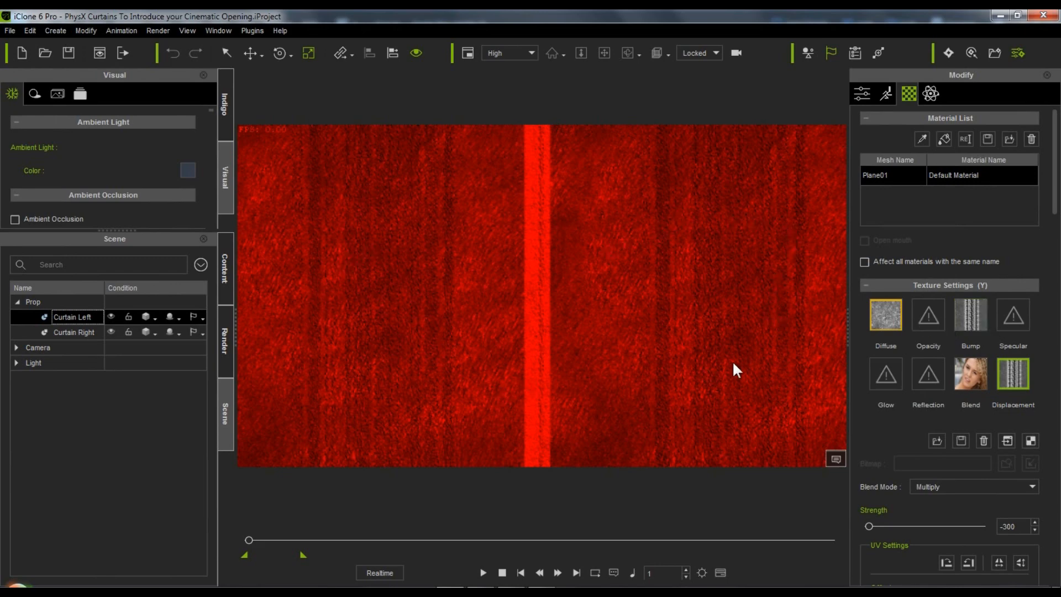
Step: Play the curtain animation in Realtime mode and stop it
left_click(483, 572)
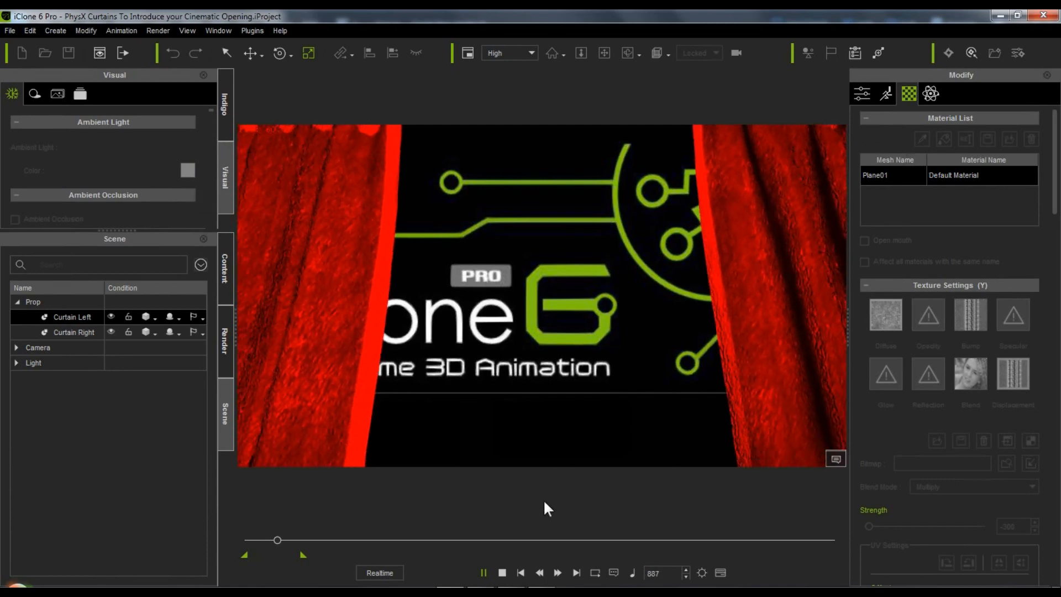
left_click(501, 572)
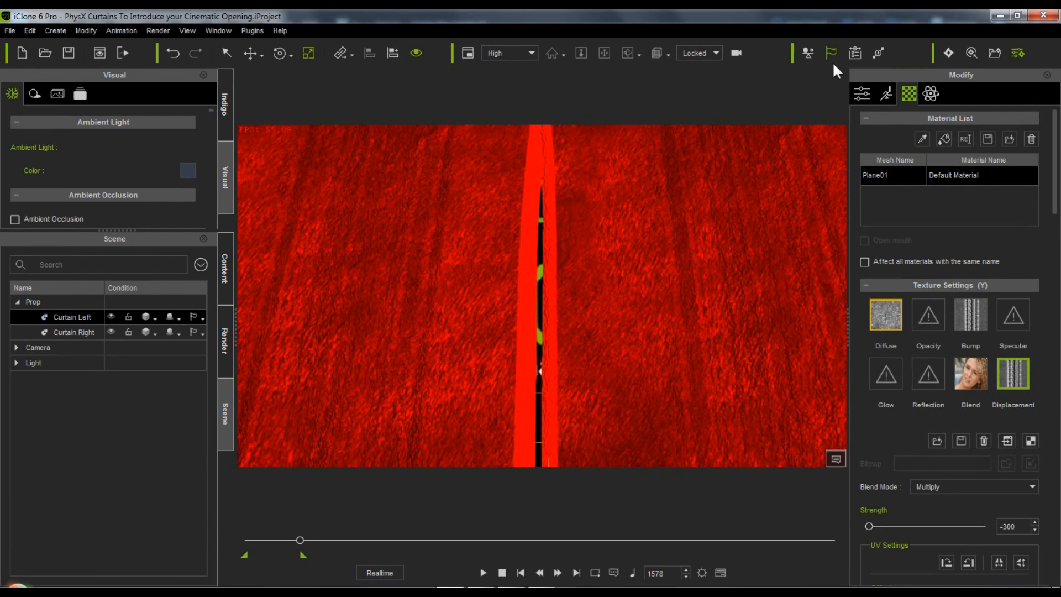
Step: Set the physics type of both Curtain Left and Curtain Right to None
left_click(202, 317)
left_click(218, 335)
left_click(203, 334)
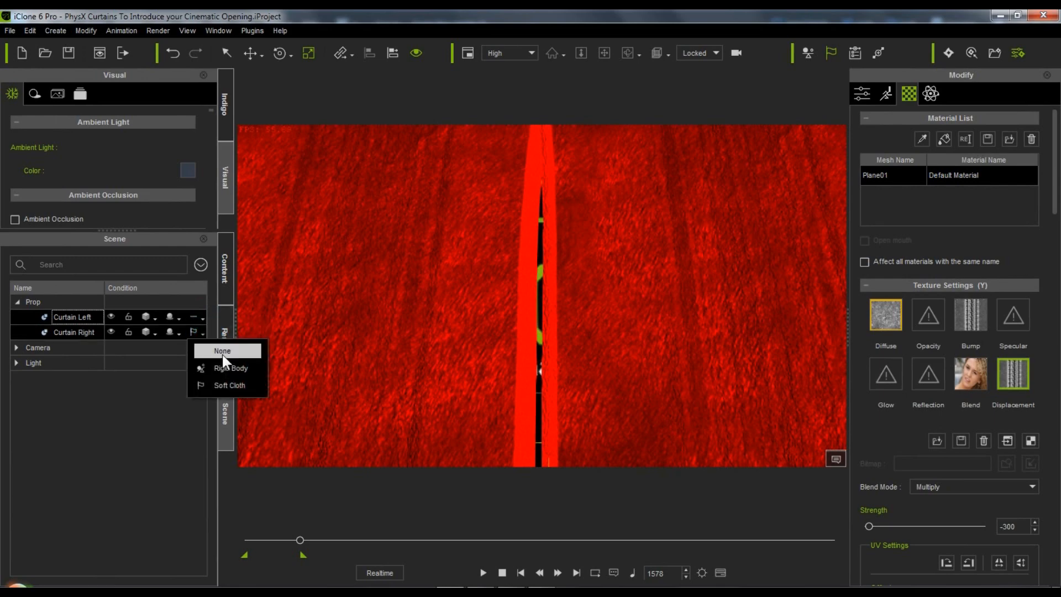
left_click(221, 351)
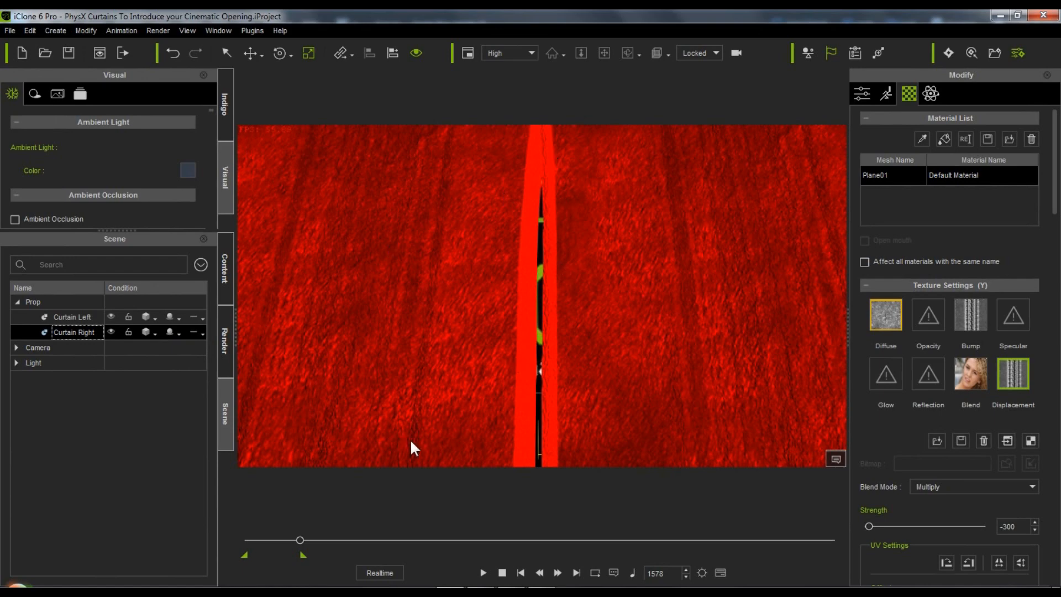
Step: Check the Soft Cloth and Bake Animation options in the project's physics settings and close them
left_click(698, 573)
left_click_drag(340, 310, 347, 376)
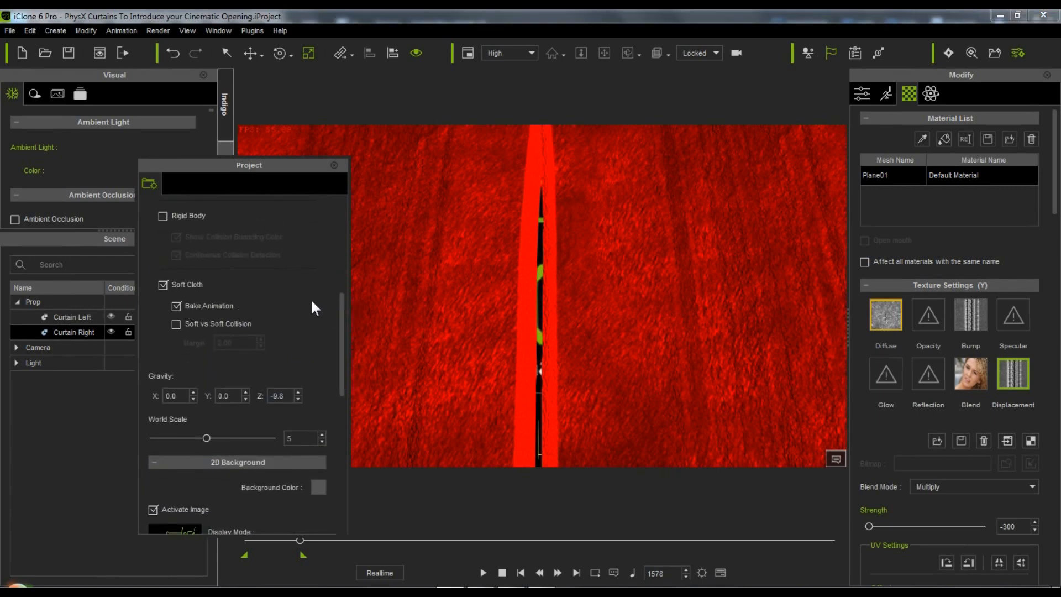
left_click(334, 164)
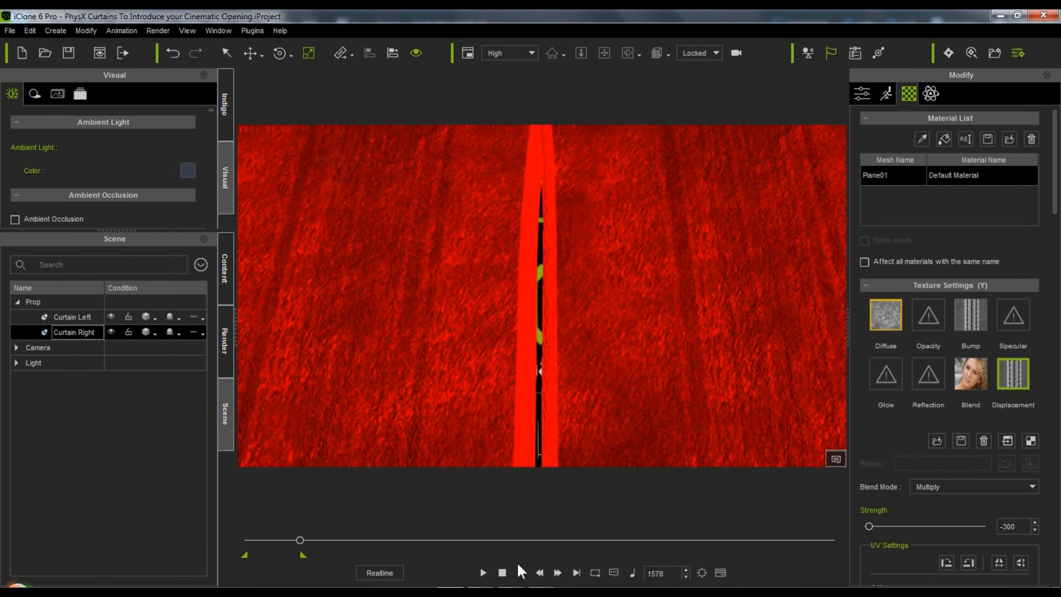
Step: Return to the first frame, toggle the soft cloth simulation off, and play the baked curtain animation before stopping it
left_click(502, 572)
left_click(60, 318, "ctrl")
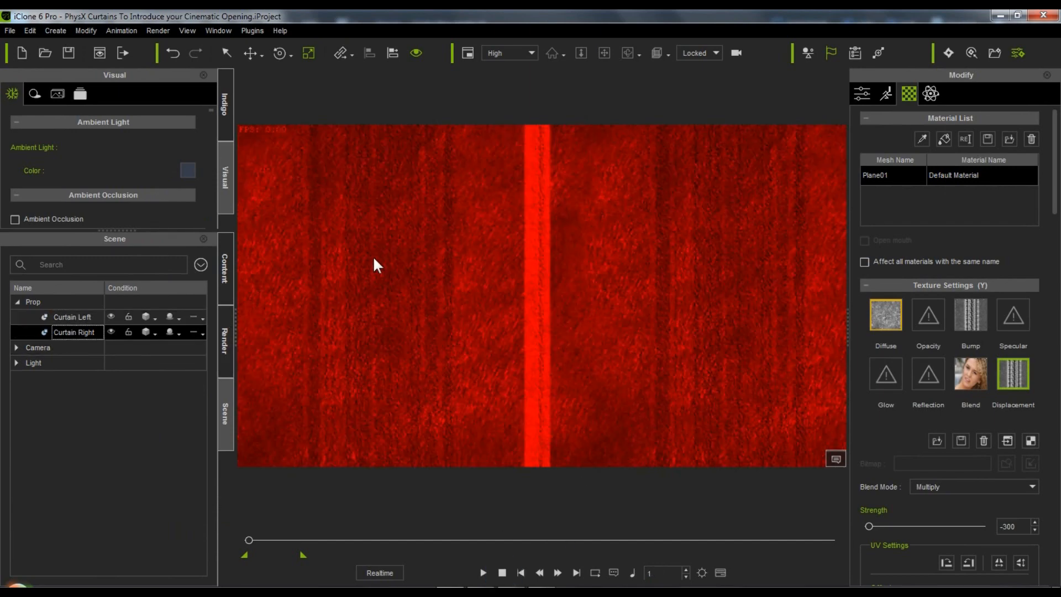
left_click(831, 52)
left_click(484, 572)
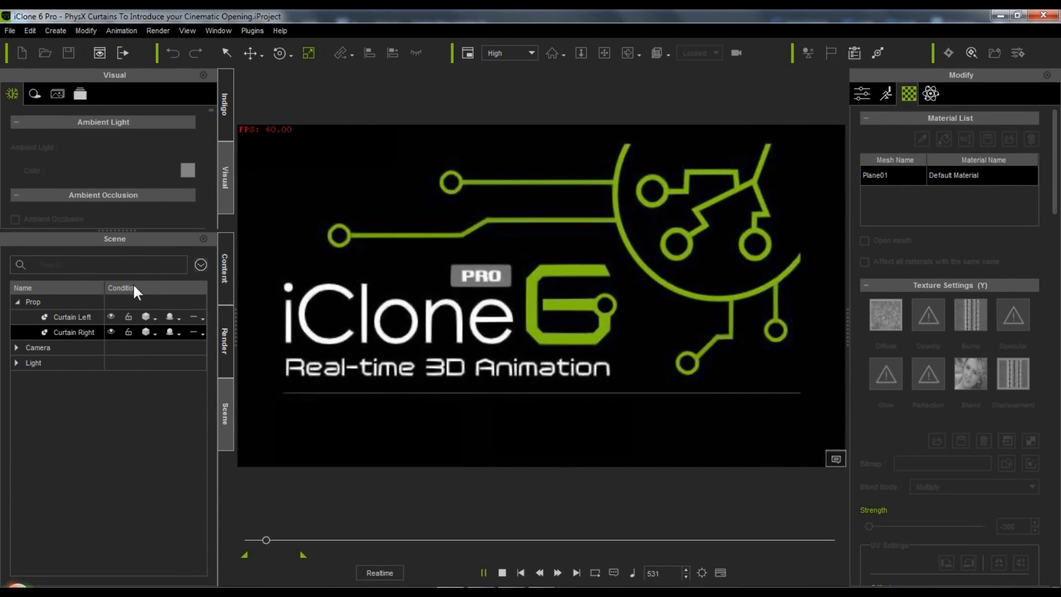
left_click(502, 572)
Step: Select both curtains and display their Soft Cloth tracks in the timeline
left_click(86, 316)
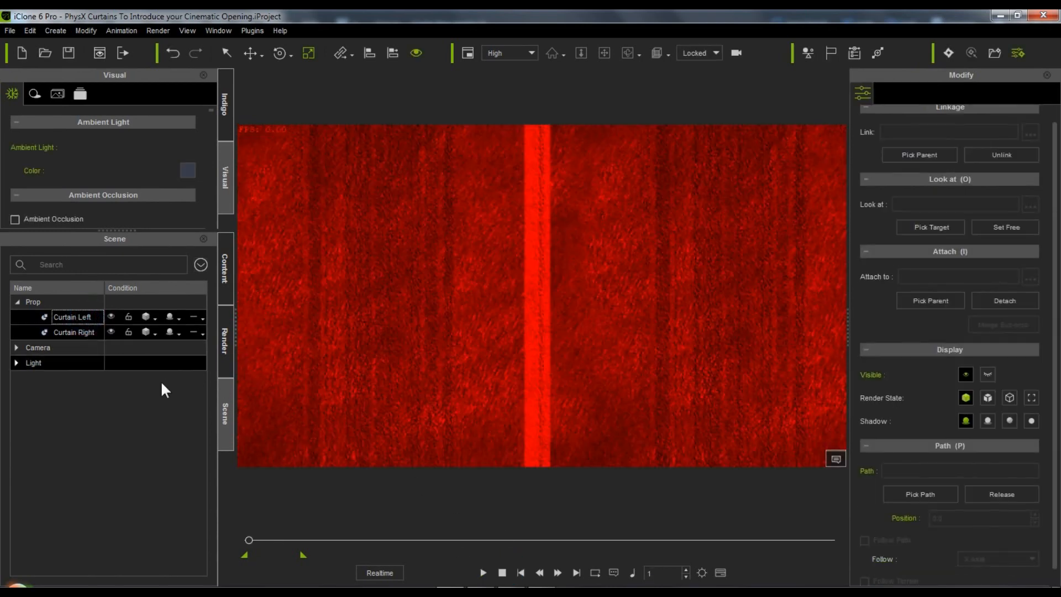
left_click(720, 573)
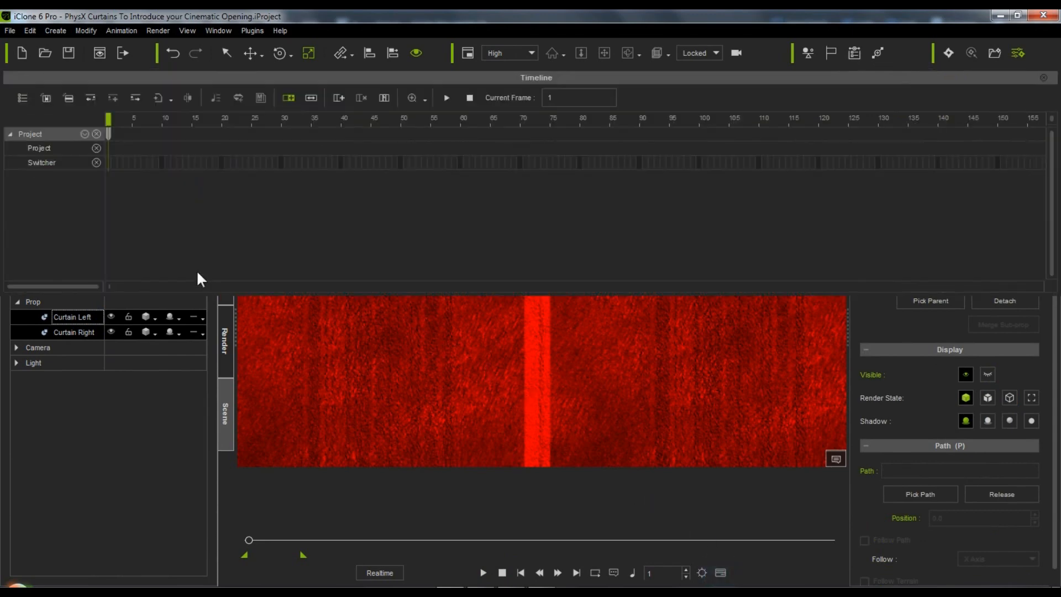
left_click(47, 98)
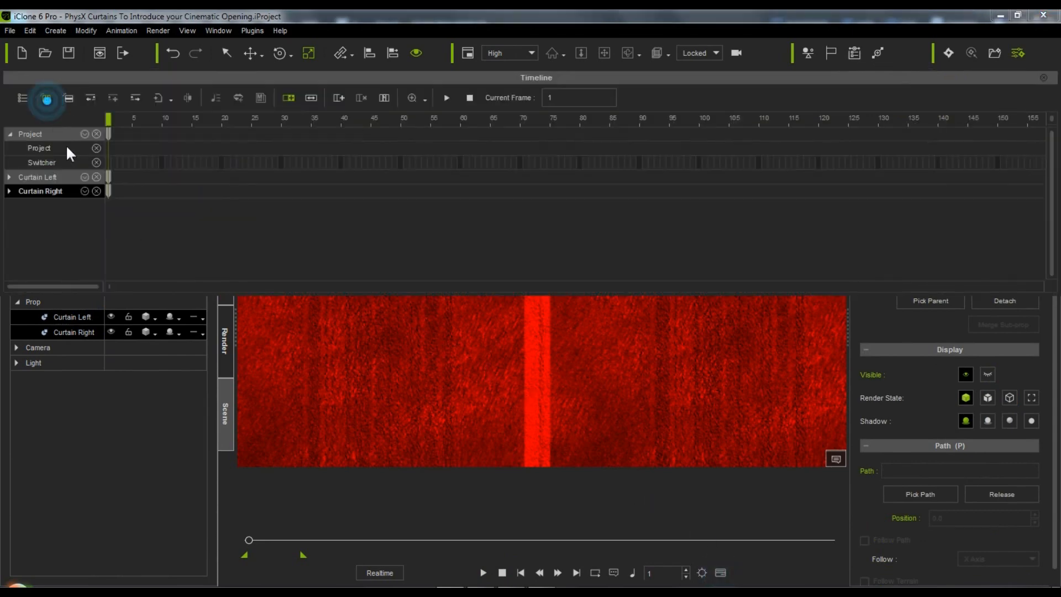
left_click(85, 191)
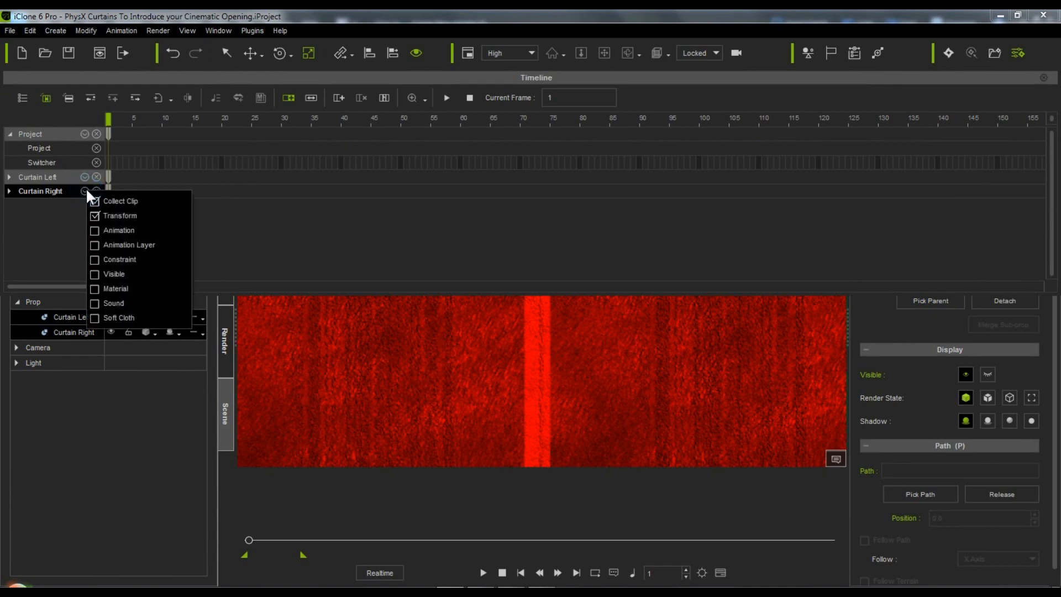
left_click(95, 318)
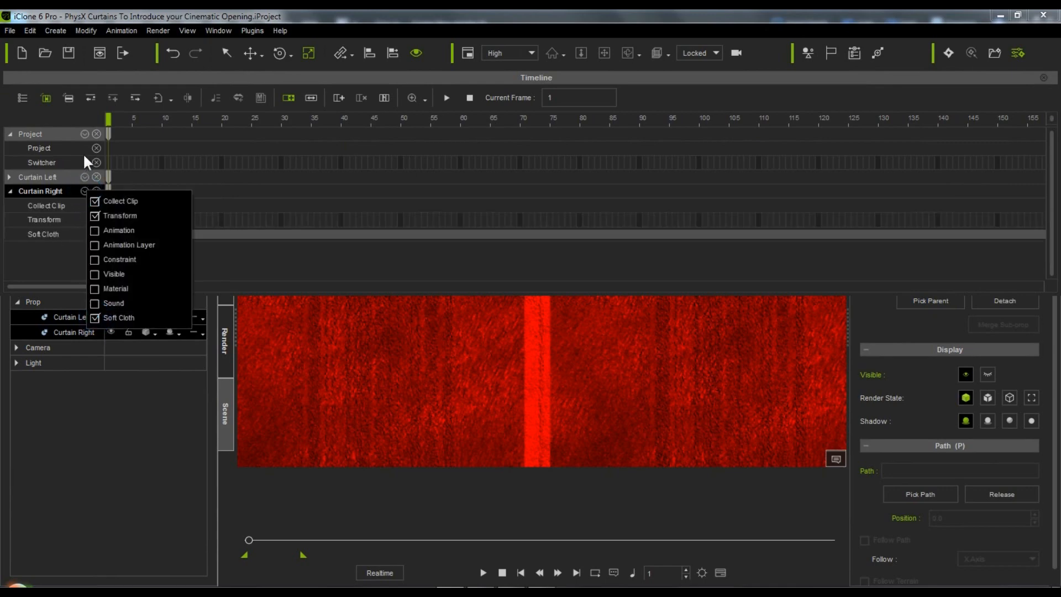
left_click(85, 177)
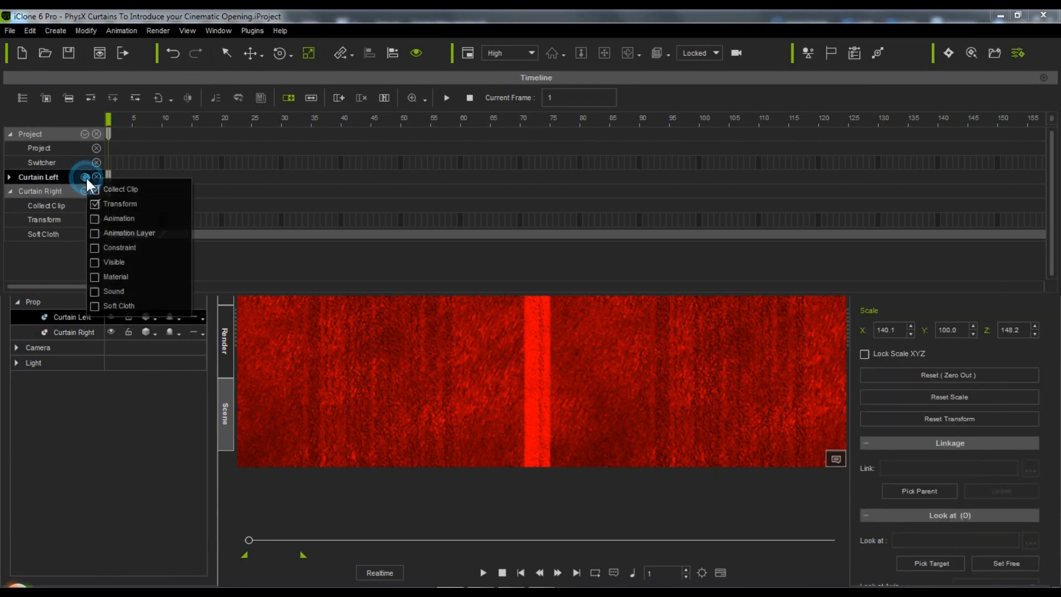
left_click(95, 305)
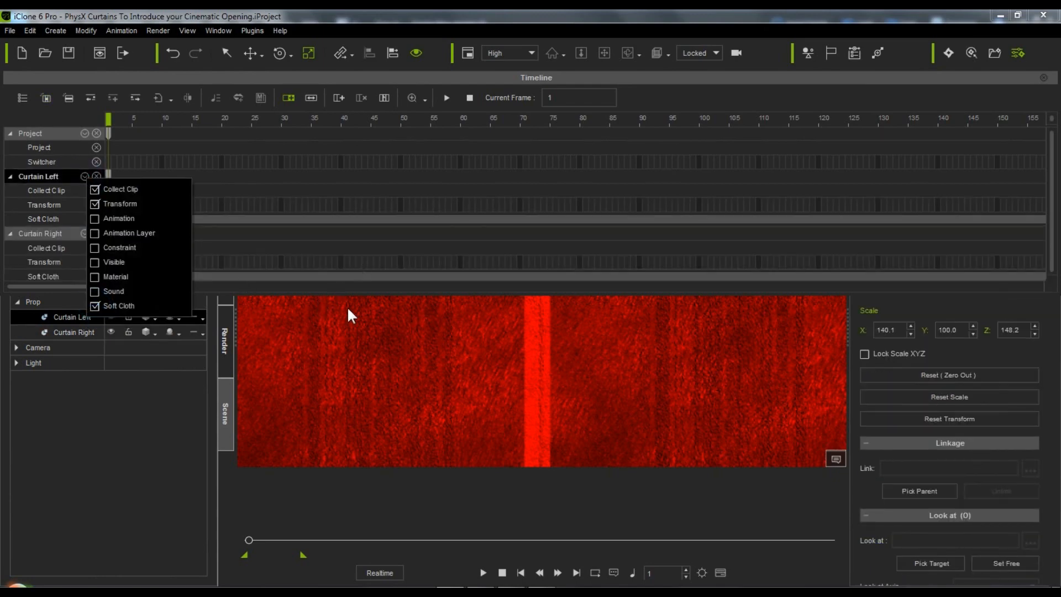
Step: Select Curtain Right's Soft_Cloth clip and fit the timeline to the window to view both baked clips in full
left_click(436, 274)
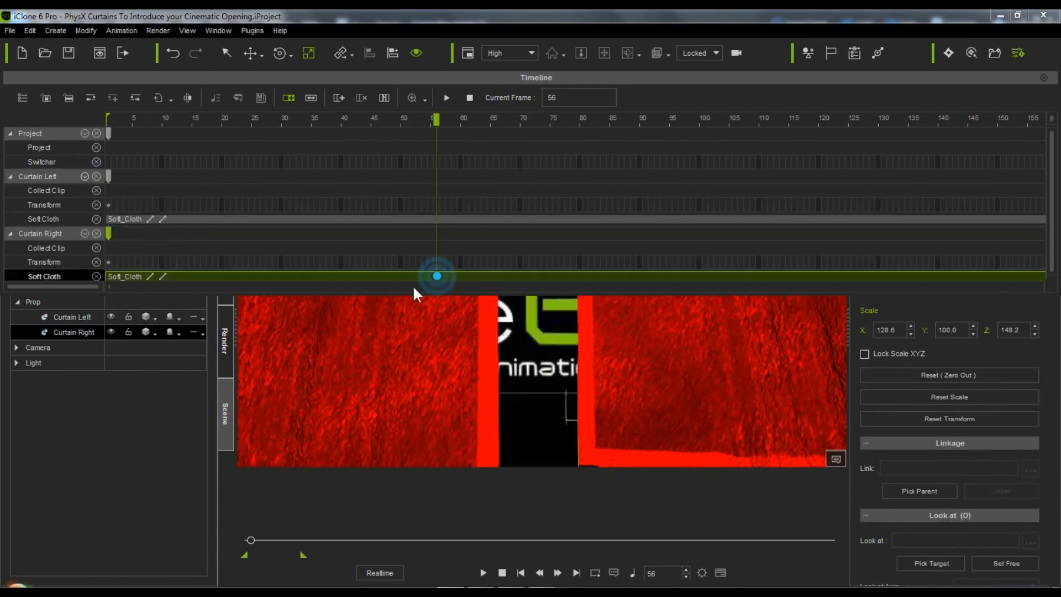
scroll(422, 276, "down", 15)
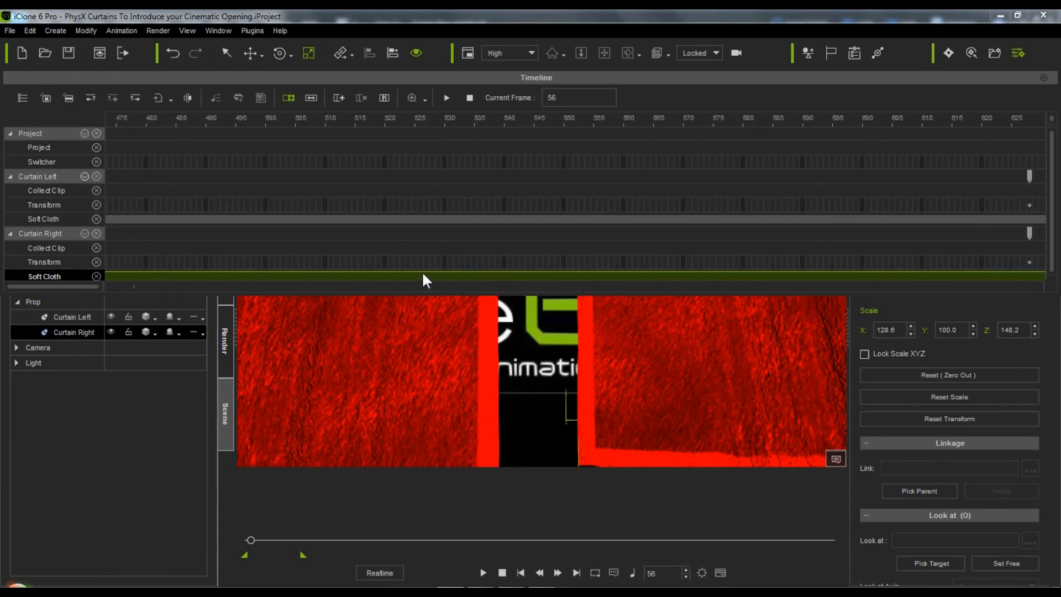
scroll(423, 275, "down", 6)
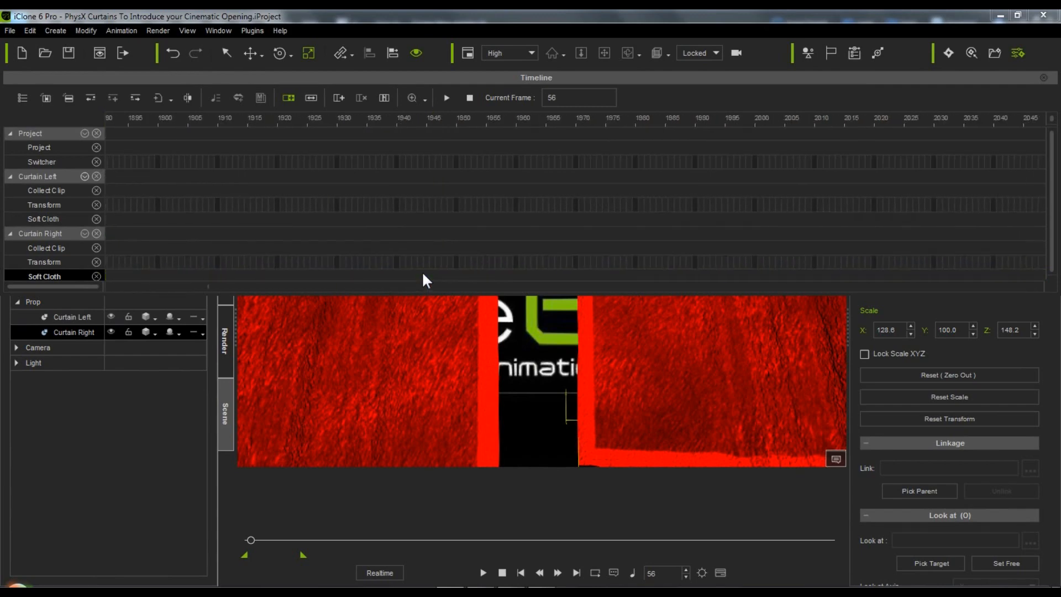
scroll(423, 274, "up", 2)
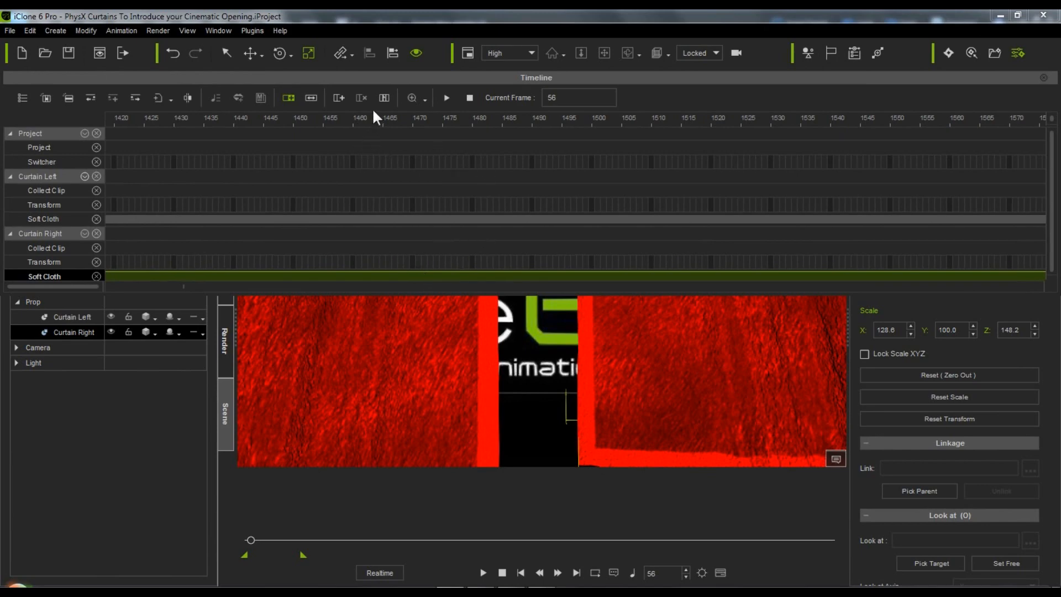
left_click(424, 100)
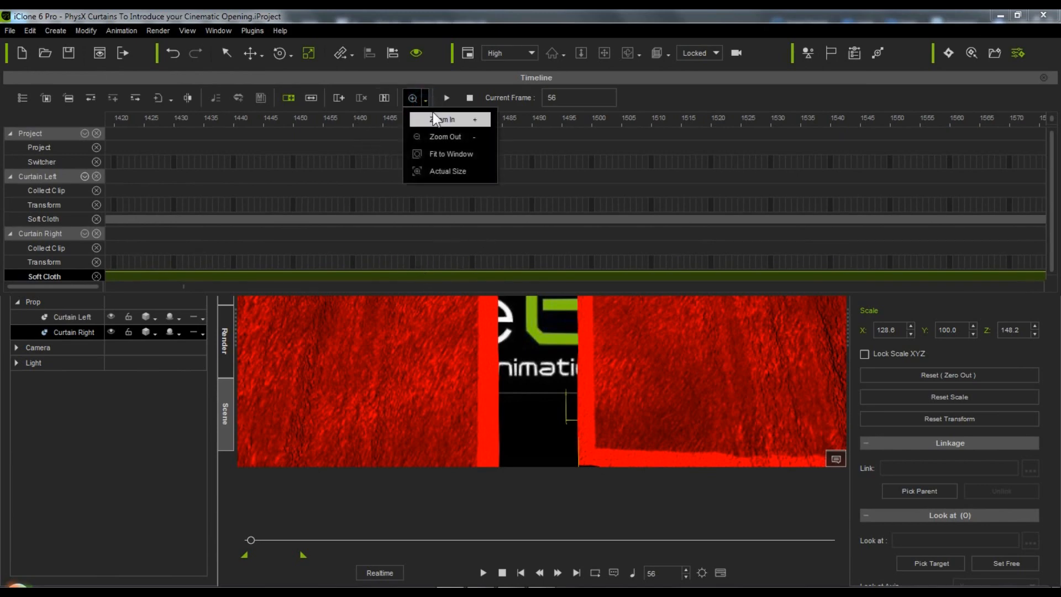
left_click(436, 116)
left_click(423, 100)
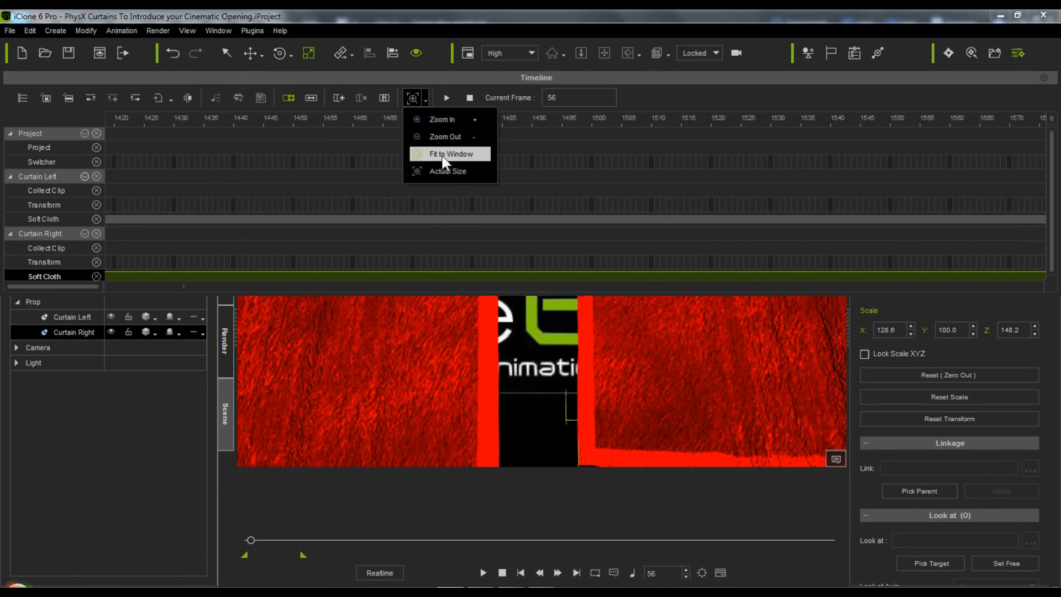
left_click(441, 155)
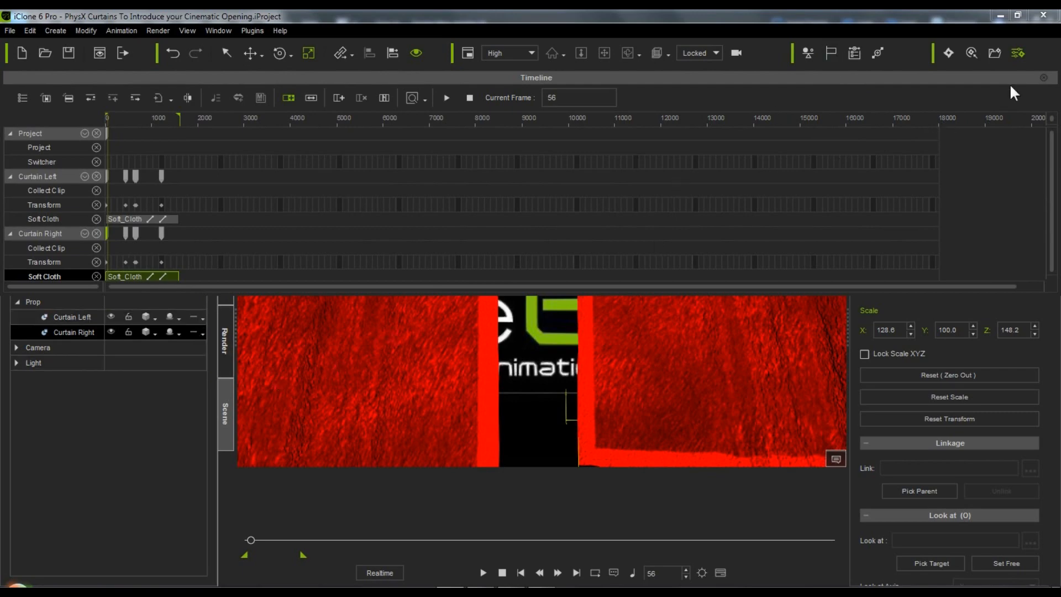
Step: Close the timeline, return to the first frame and play the baked curtain animation again
left_click(1043, 77)
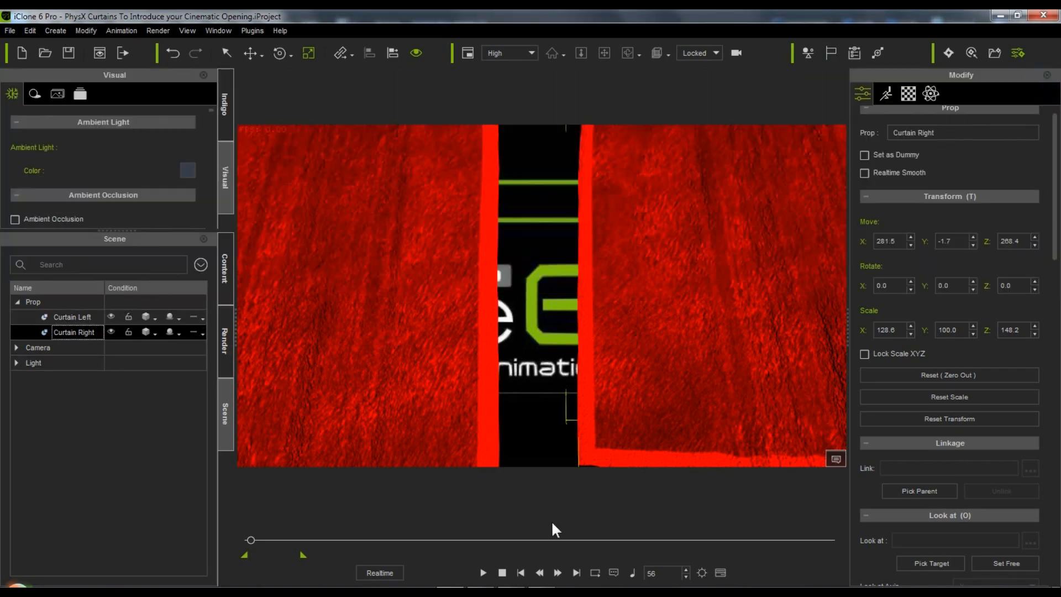
left_click(502, 572)
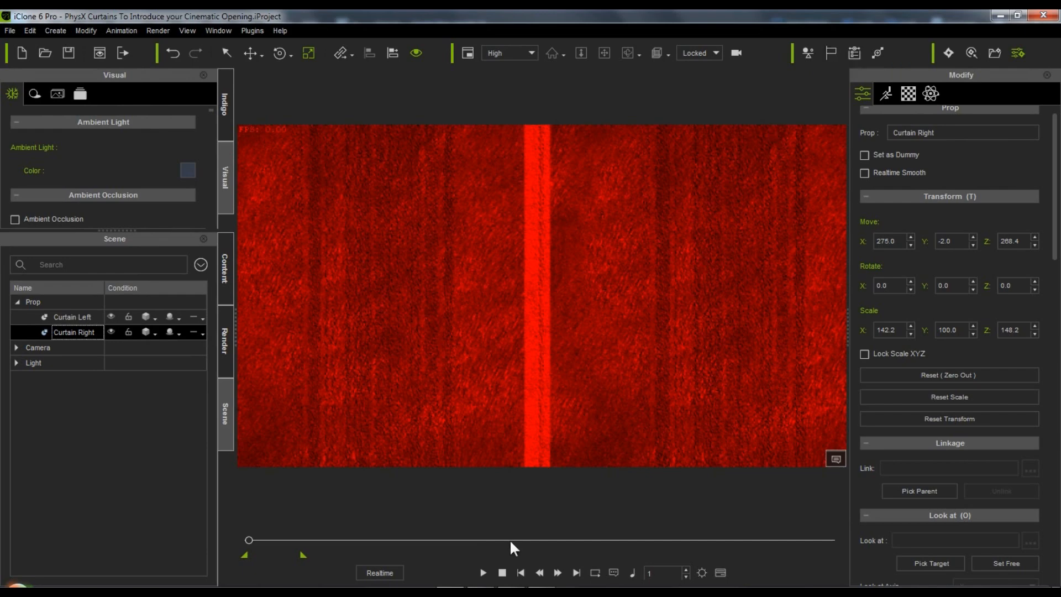
left_click(502, 574)
left_click(482, 572)
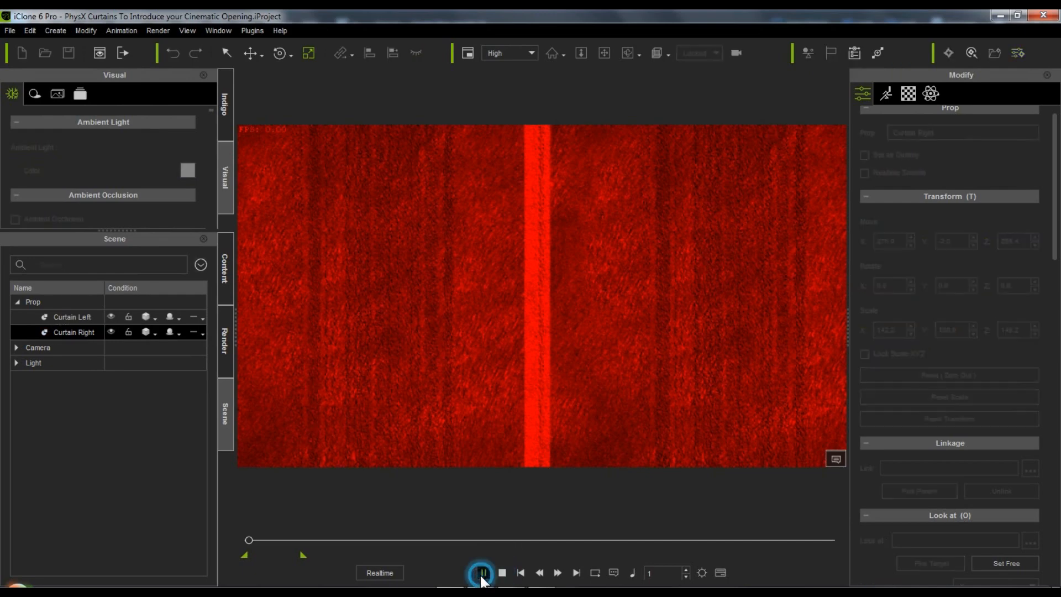